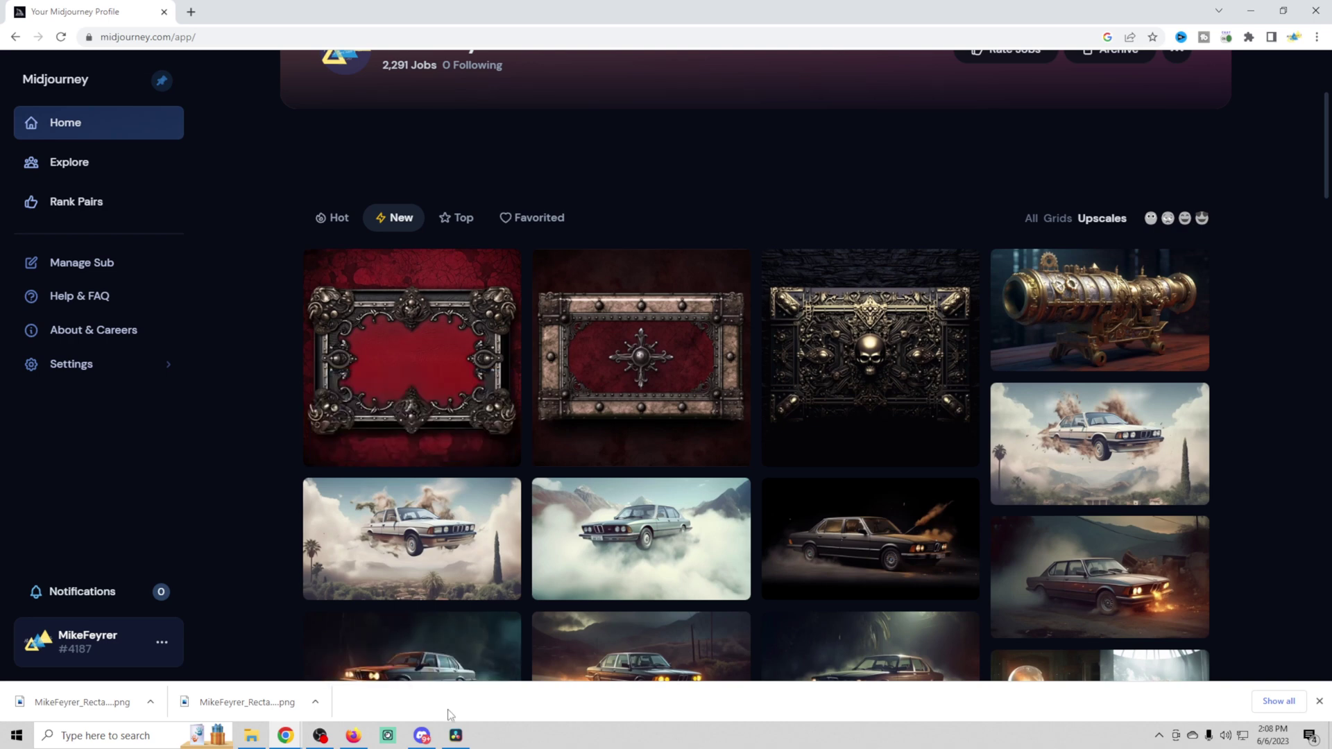
Switch to DaVinci Resolve, minimize the browser and create a new project named "Gothic overlay"
left_click(455, 735)
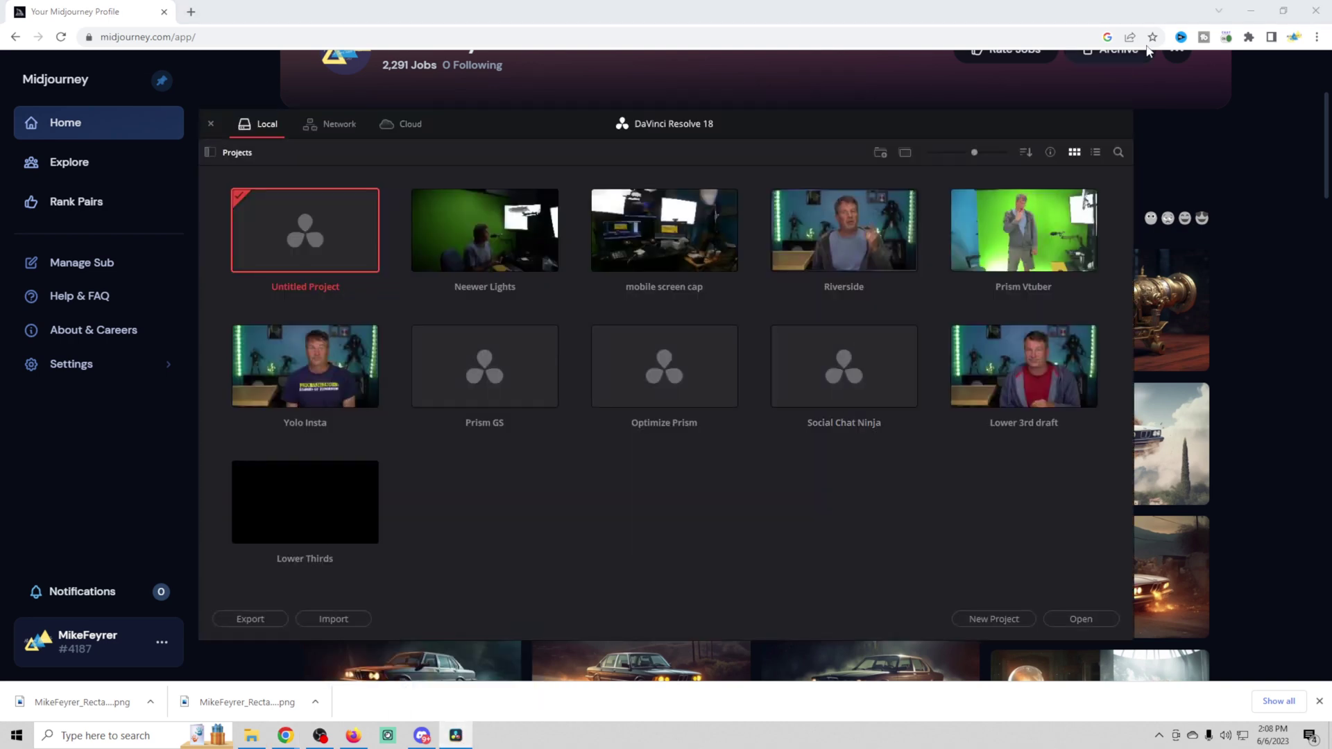
left_click(1251, 10)
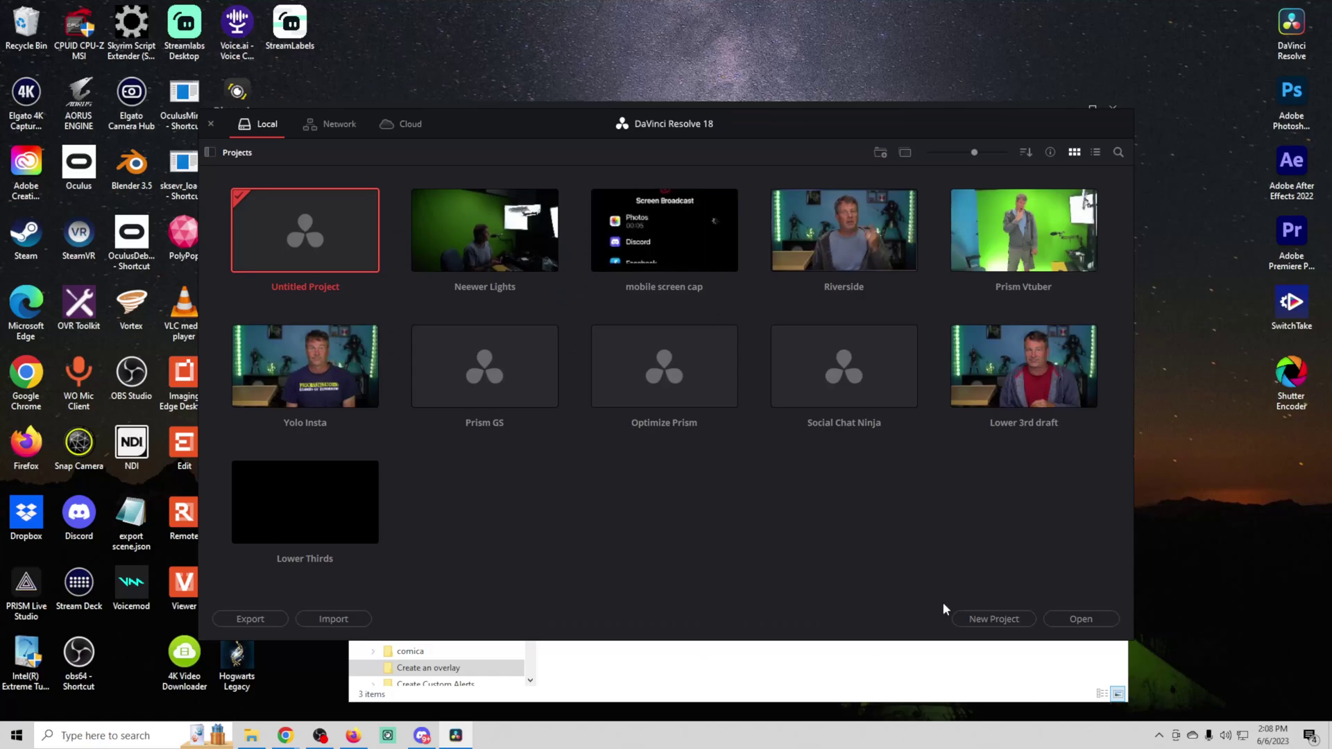
left_click(994, 619)
type("Gothic overlay")
key("Return")
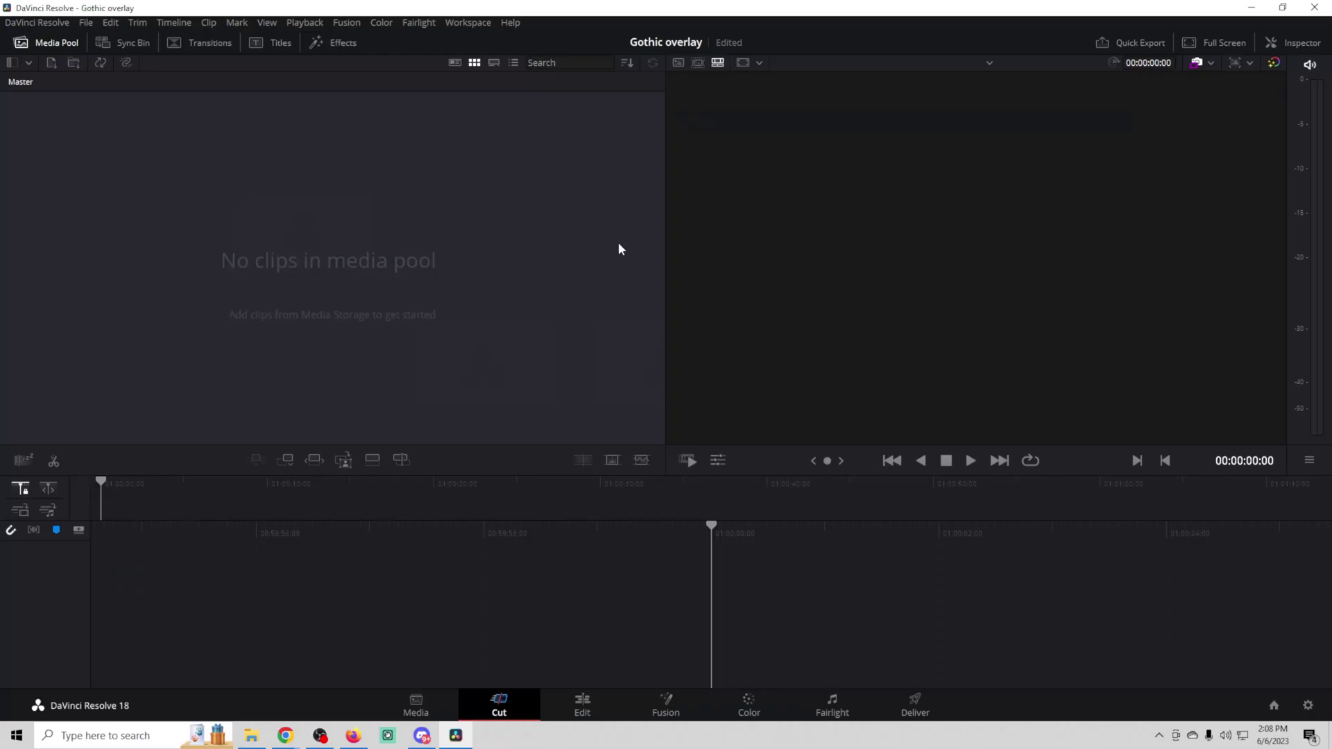
Set the project's timeline frame rate to 30 frames per second and save the project settings
left_click(83, 23)
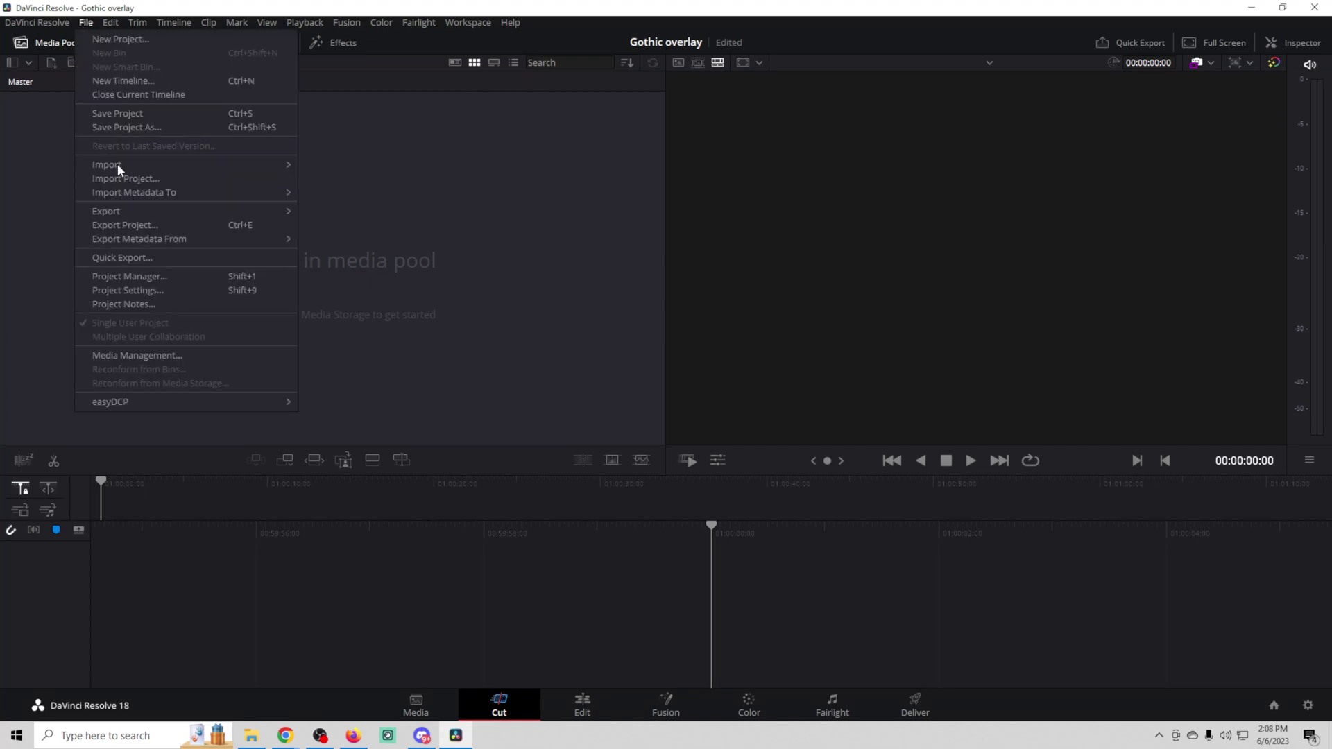
left_click(134, 291)
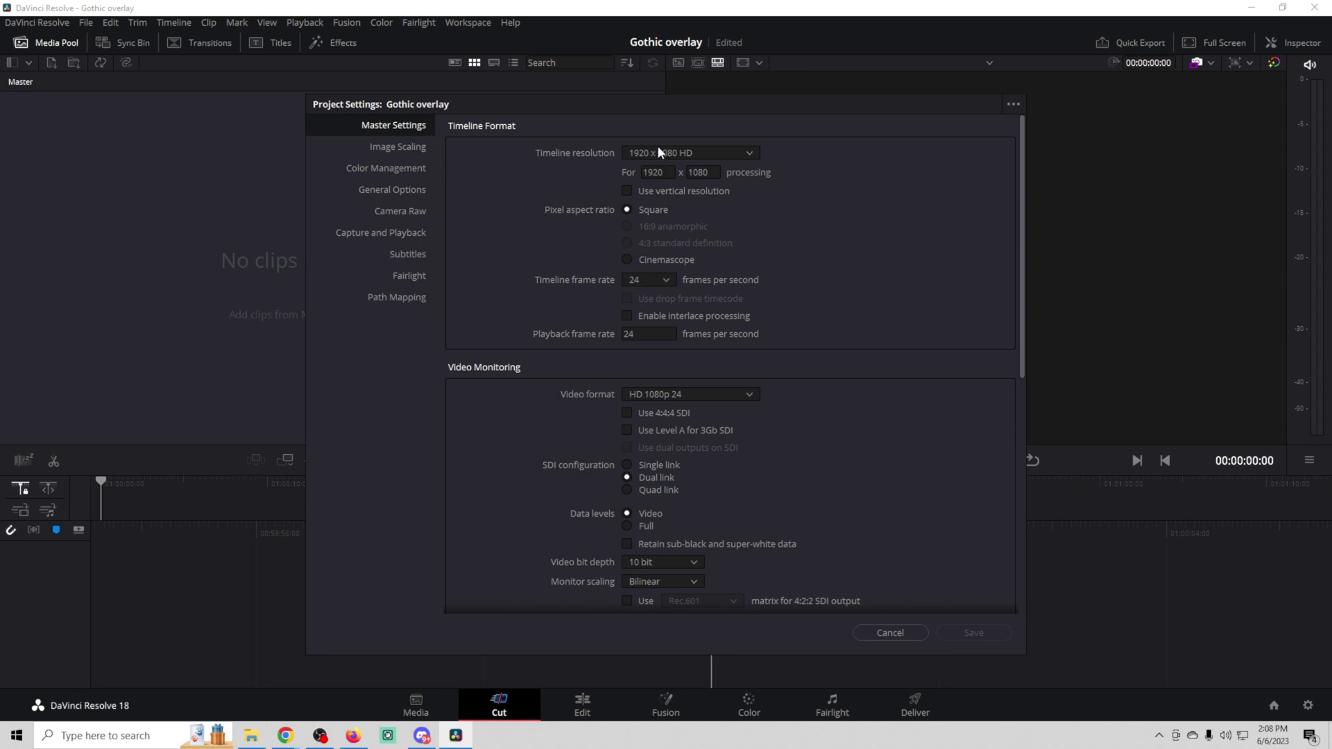
left_click(670, 279)
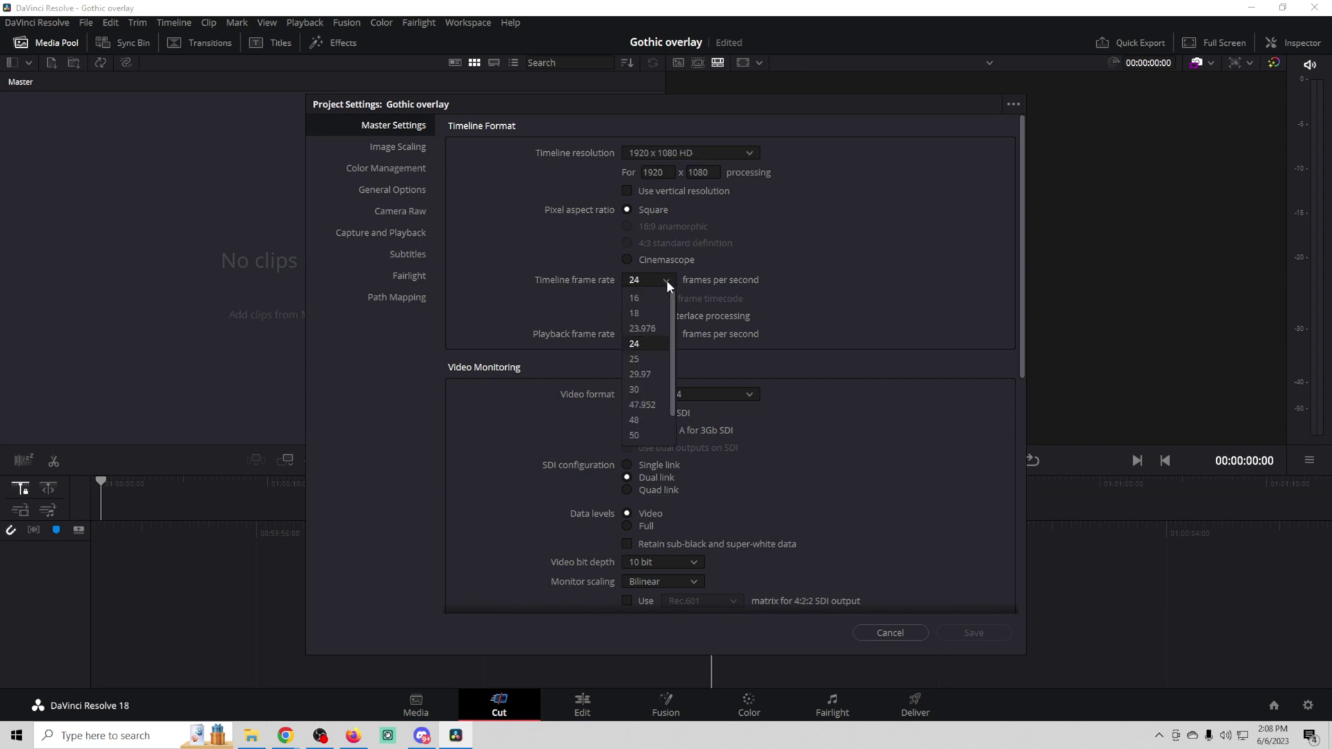
left_click(636, 390)
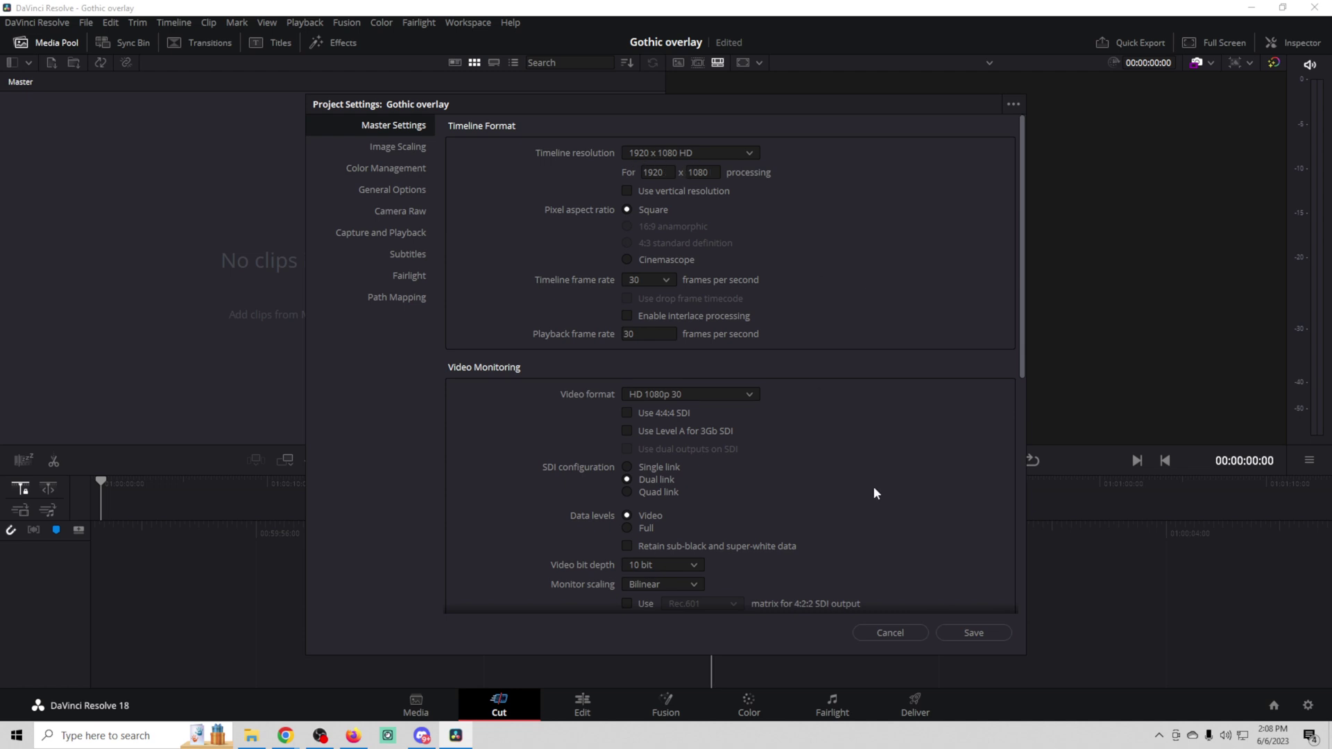
left_click(973, 633)
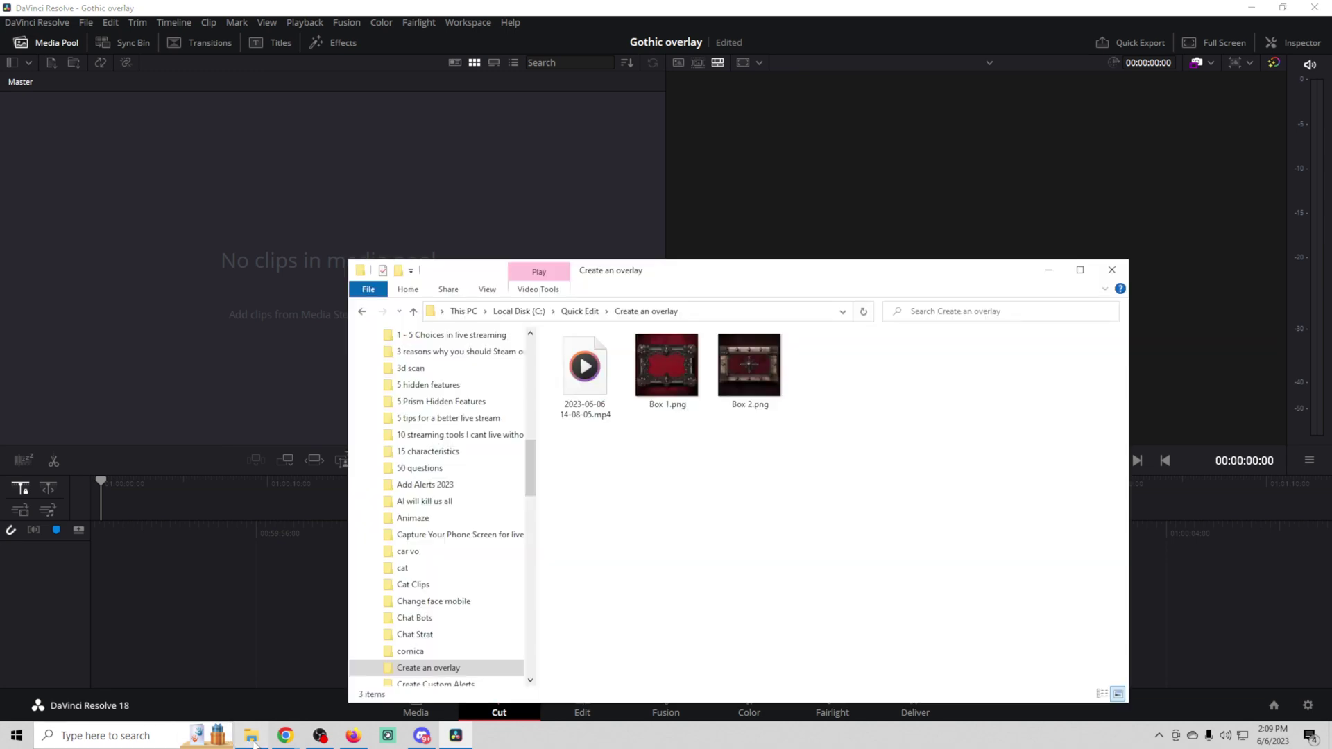
Import Box 1.png from the Create an overlay folder and place it at the start of the timeline on the Edit page
left_click(251, 735)
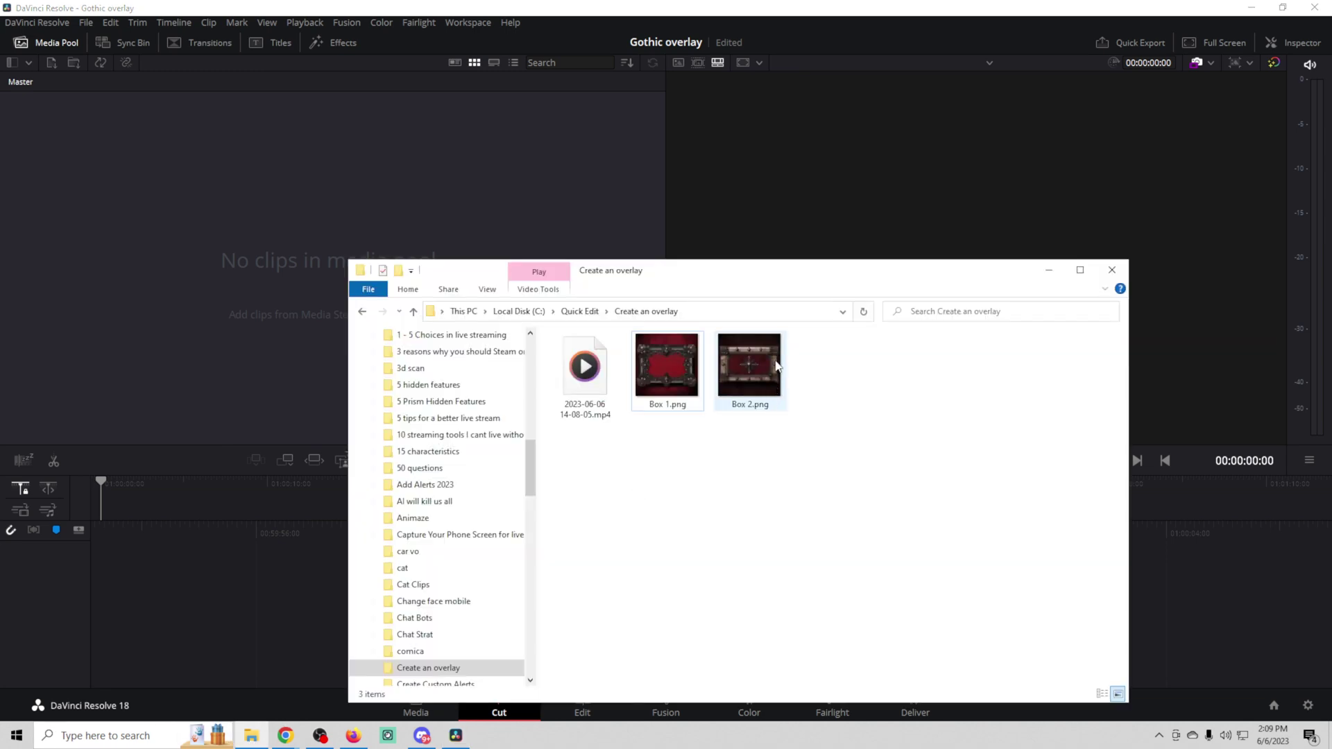
left_click(665, 375)
left_click_drag(665, 369, 312, 217)
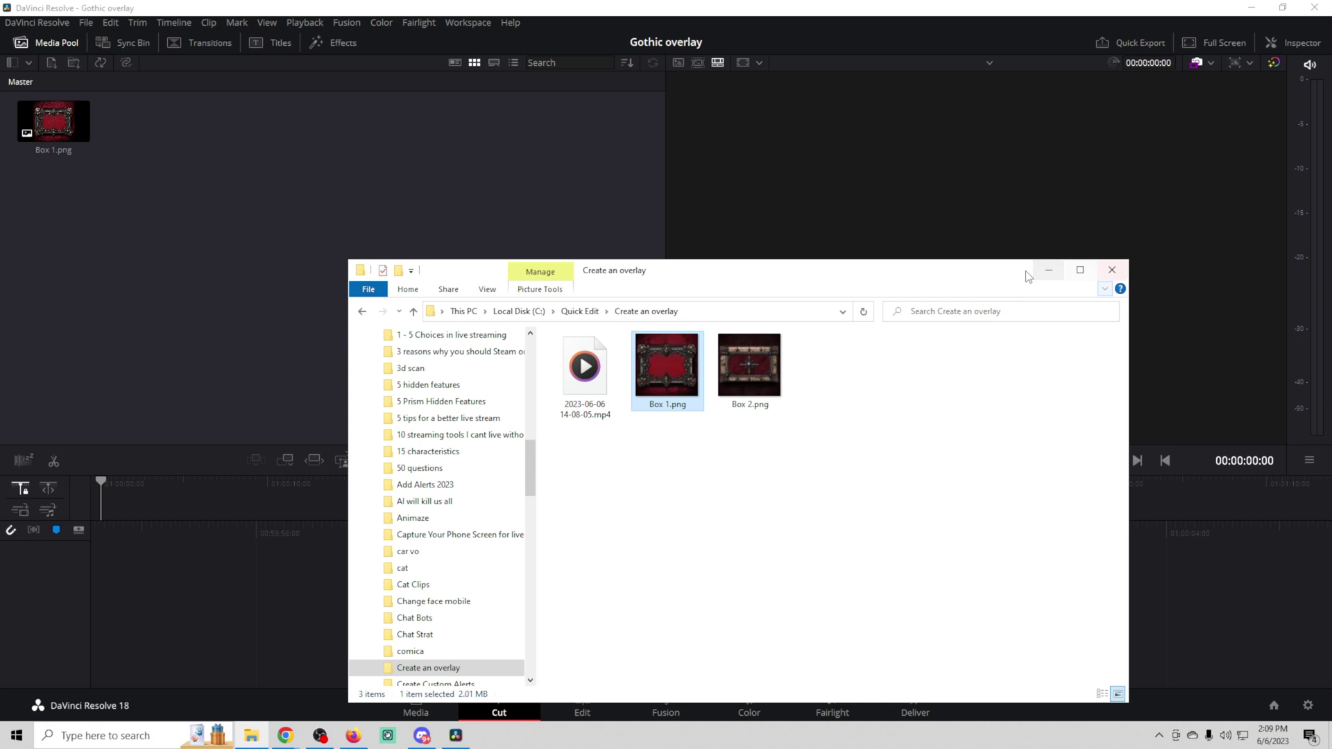
left_click(1048, 270)
left_click(583, 704)
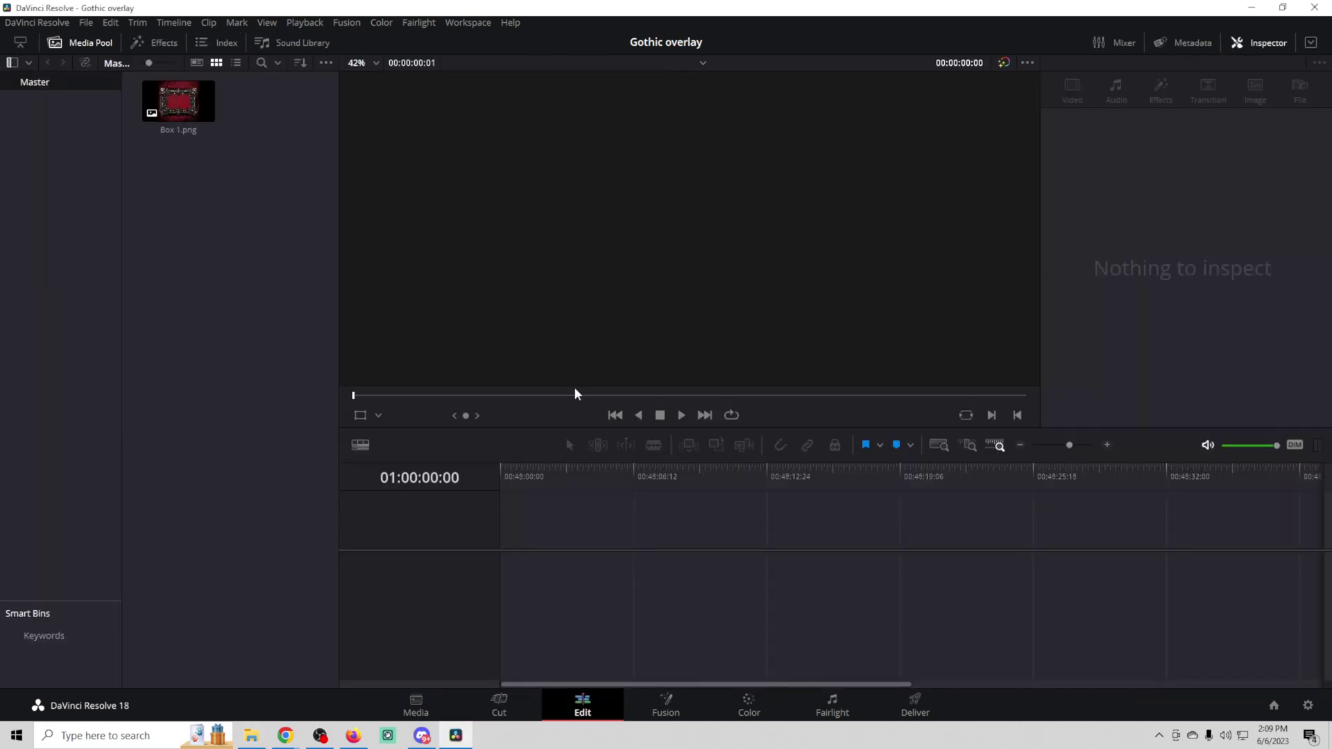
left_click_drag(178, 104, 521, 545)
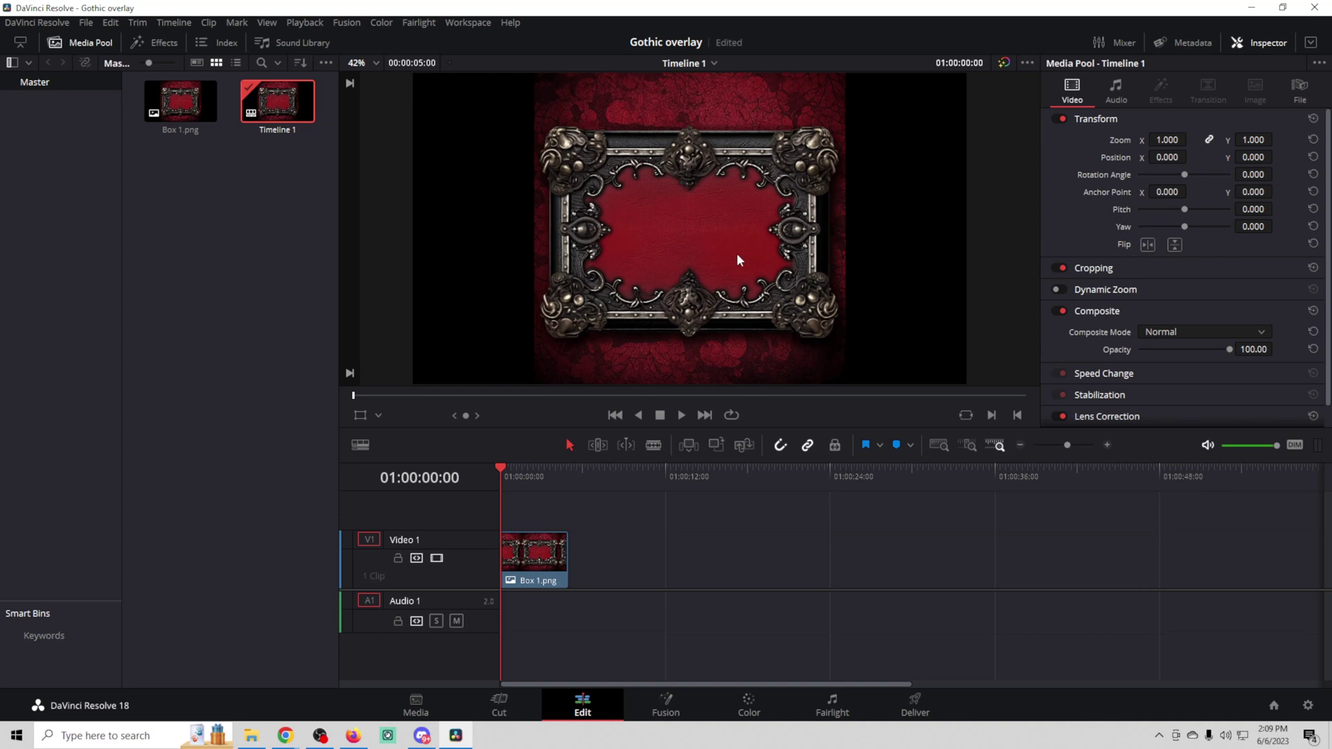
In Fusion, add a Resize node after MediaIn1 with a width of 1920 and a height of 1080
left_click(666, 708)
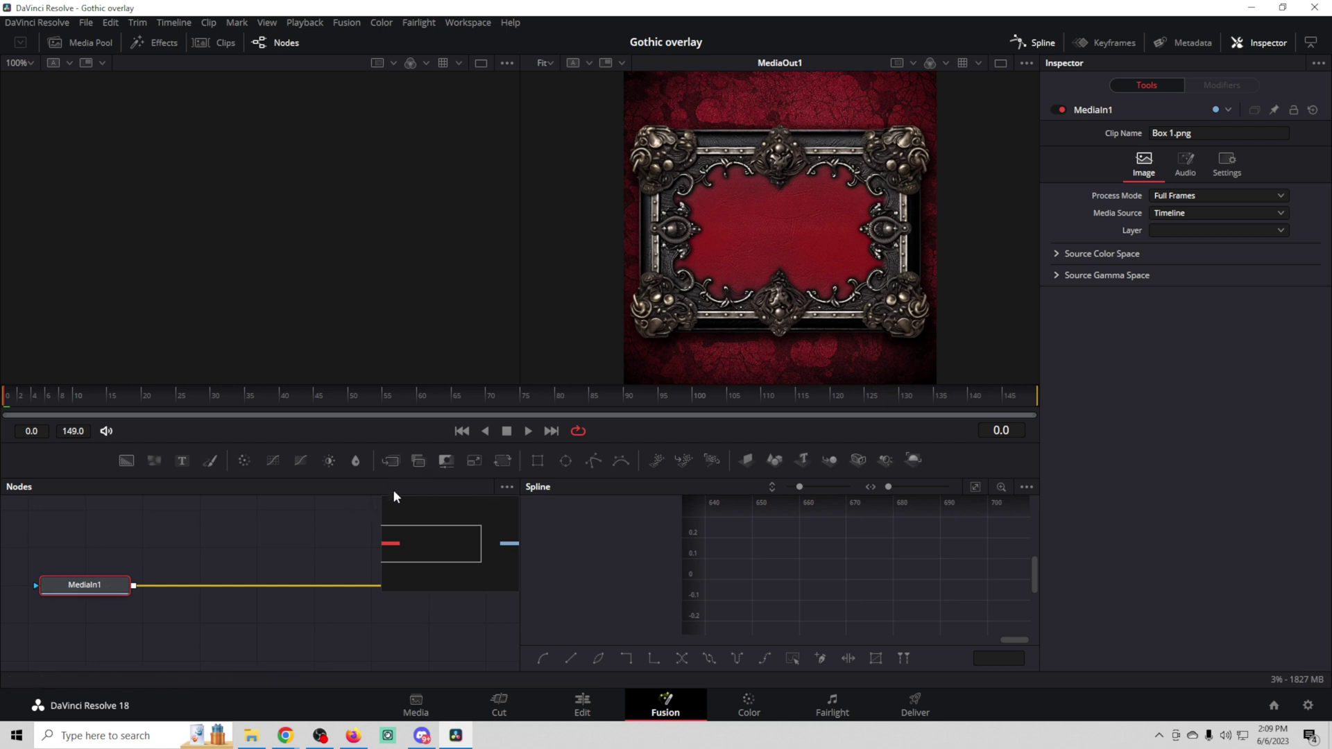
left_click(476, 460)
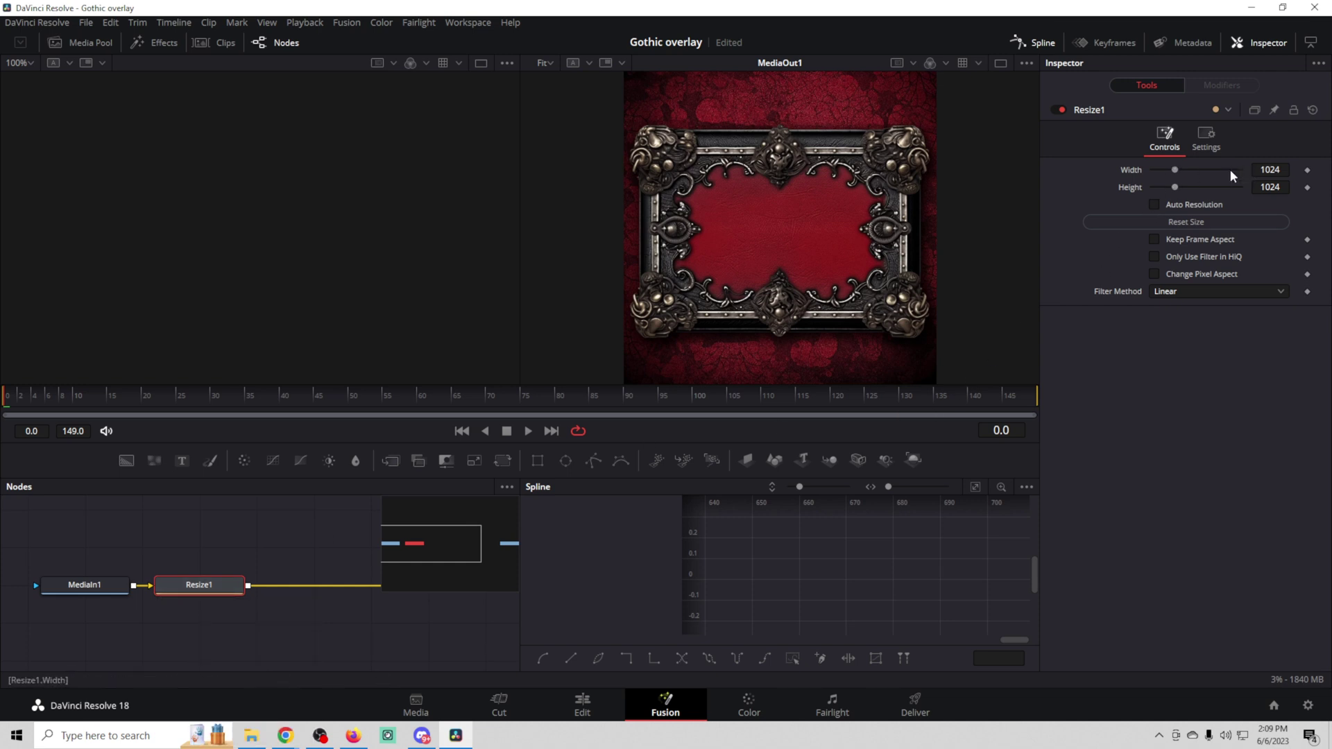
left_click_drag(1175, 173, 1186, 172)
mouse_move(1282, 168)
left_mouse_down()
mouse_move(1331, 167)
mouse_move(1307, 168)
left_mouse_up()
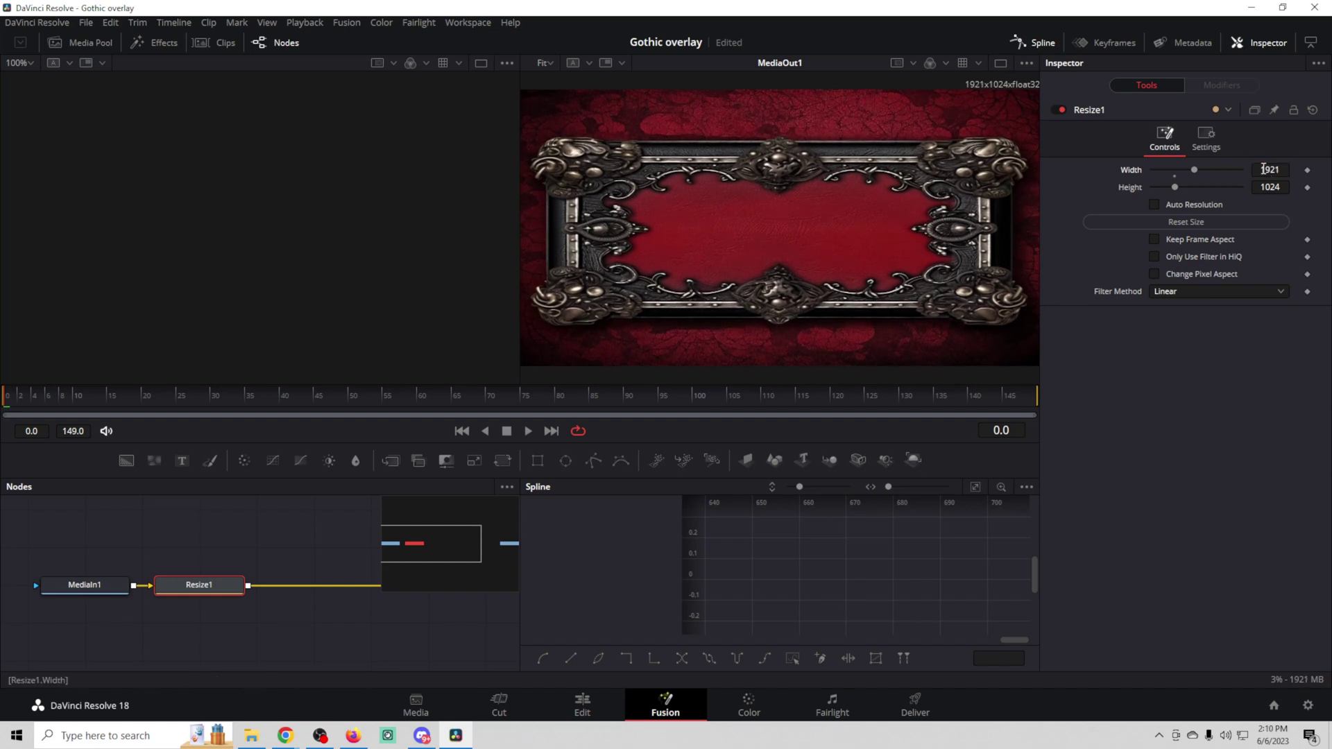
left_click(1271, 189)
type("1080")
key("Return")
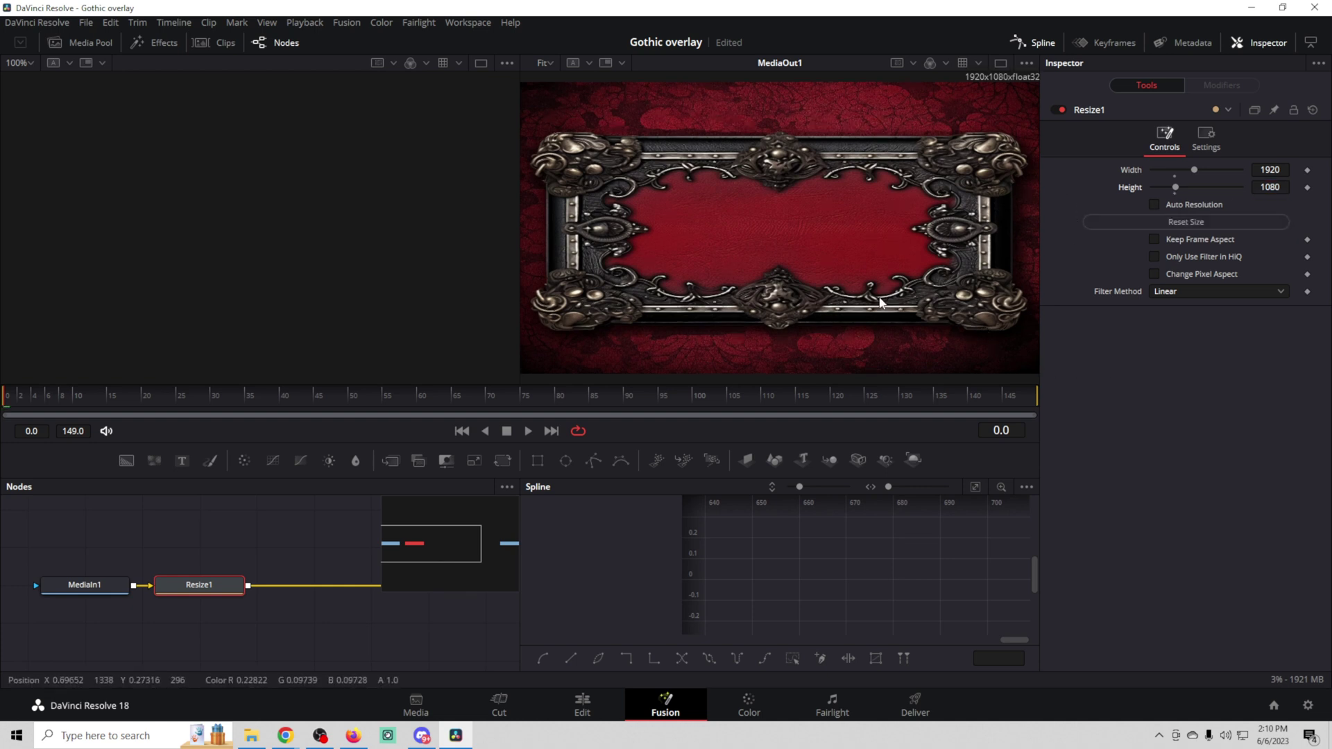
Try the Keep Frame Aspect option on the Resize node and re-enter its height as 1080
left_click(1154, 239)
left_click(1153, 240)
left_click_drag(1288, 187, 1284, 187)
double_click(1284, 187)
type("1080")
key("Tab")
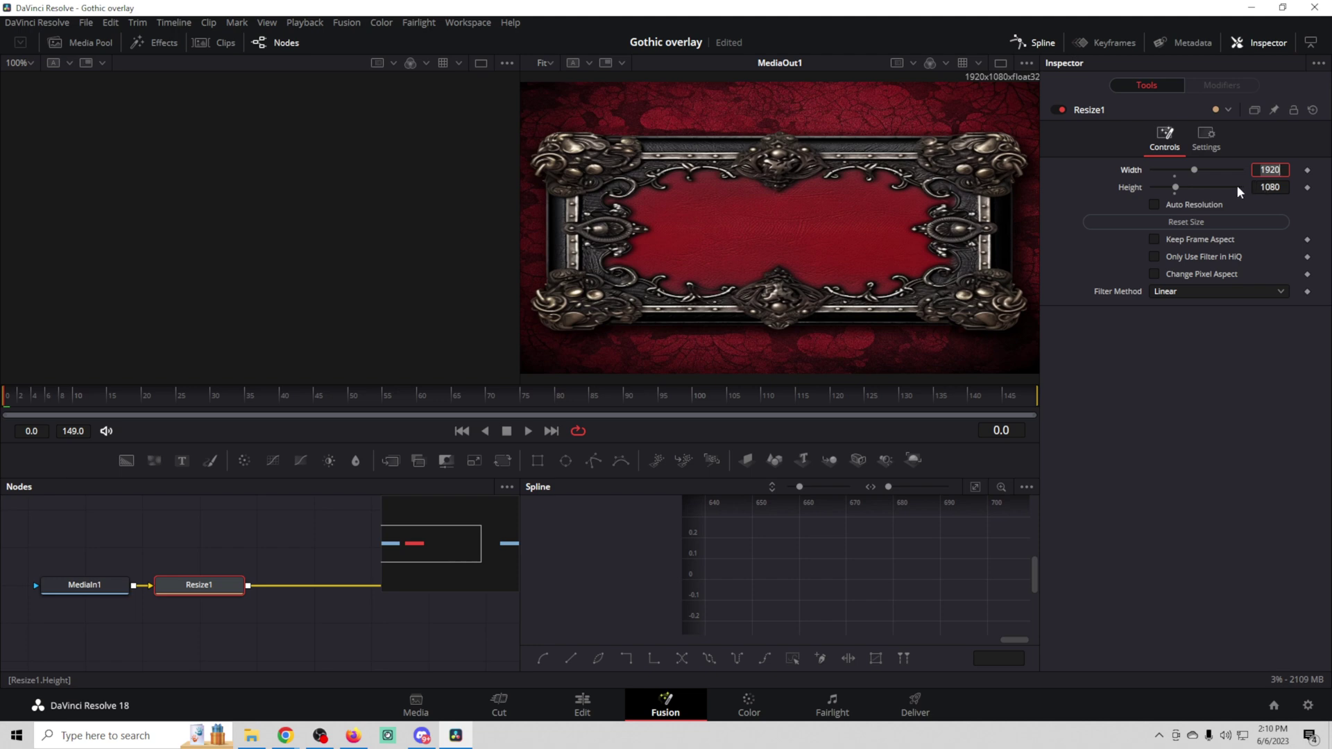
Increase the Resize node's height to 1350 and set the clip's zoom to 1.260 on the Edit page
left_click_drag(1217, 186, 1186, 194)
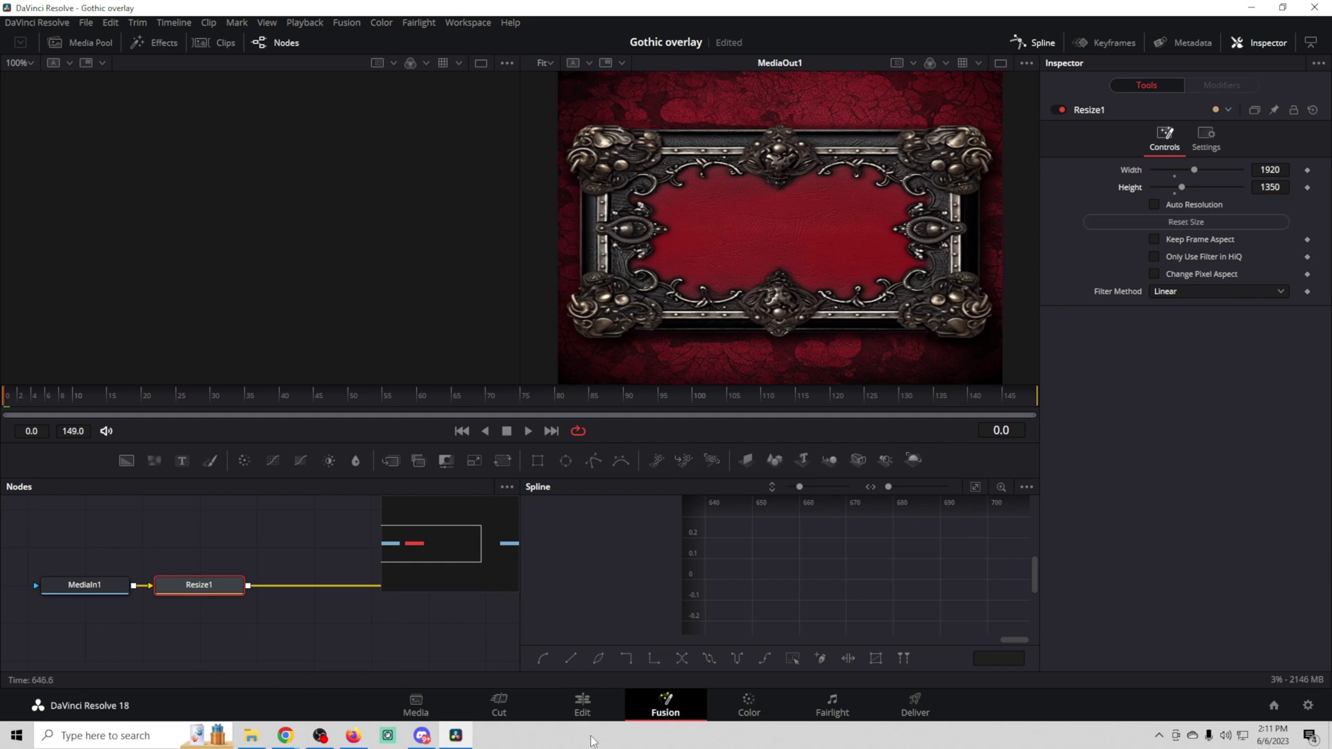
left_click(583, 704)
scroll(716, 261, "down", 2)
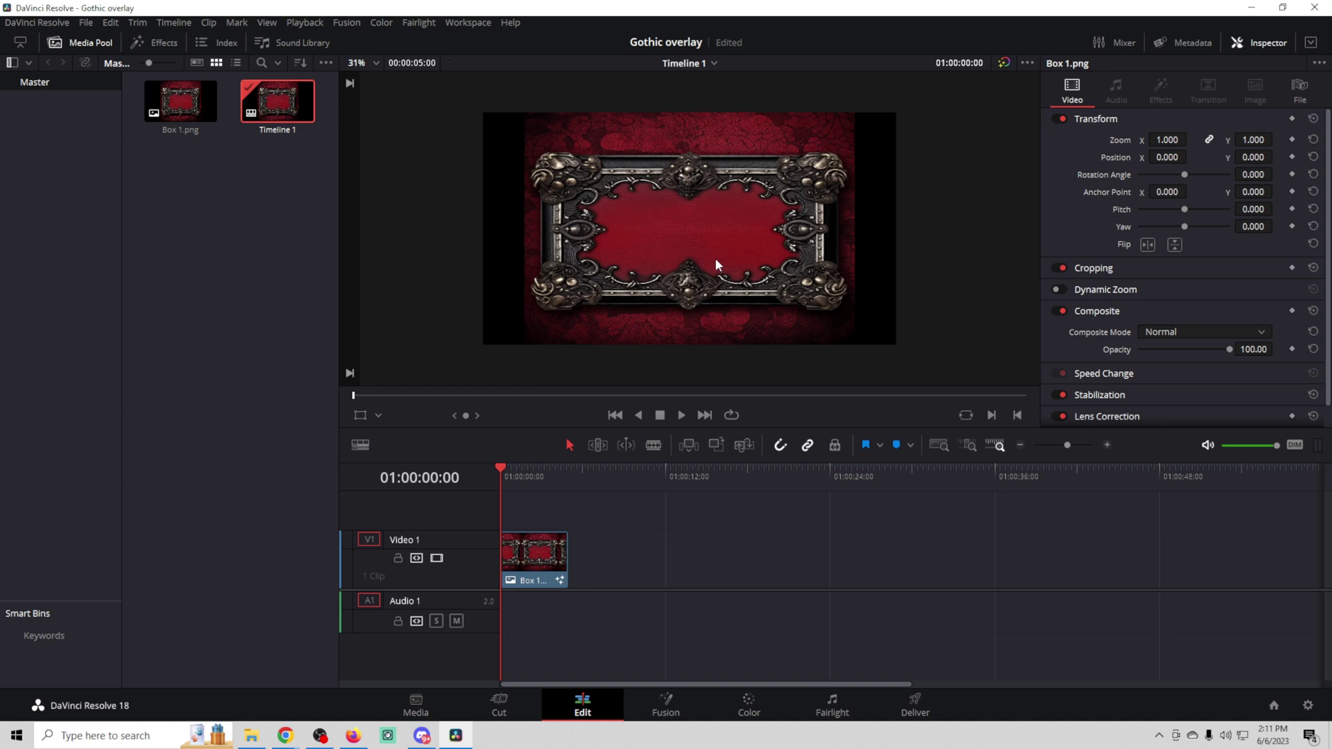
mouse_move(1164, 140)
left_mouse_down()
mouse_move(1191, 139)
mouse_move(1146, 144)
left_mouse_up()
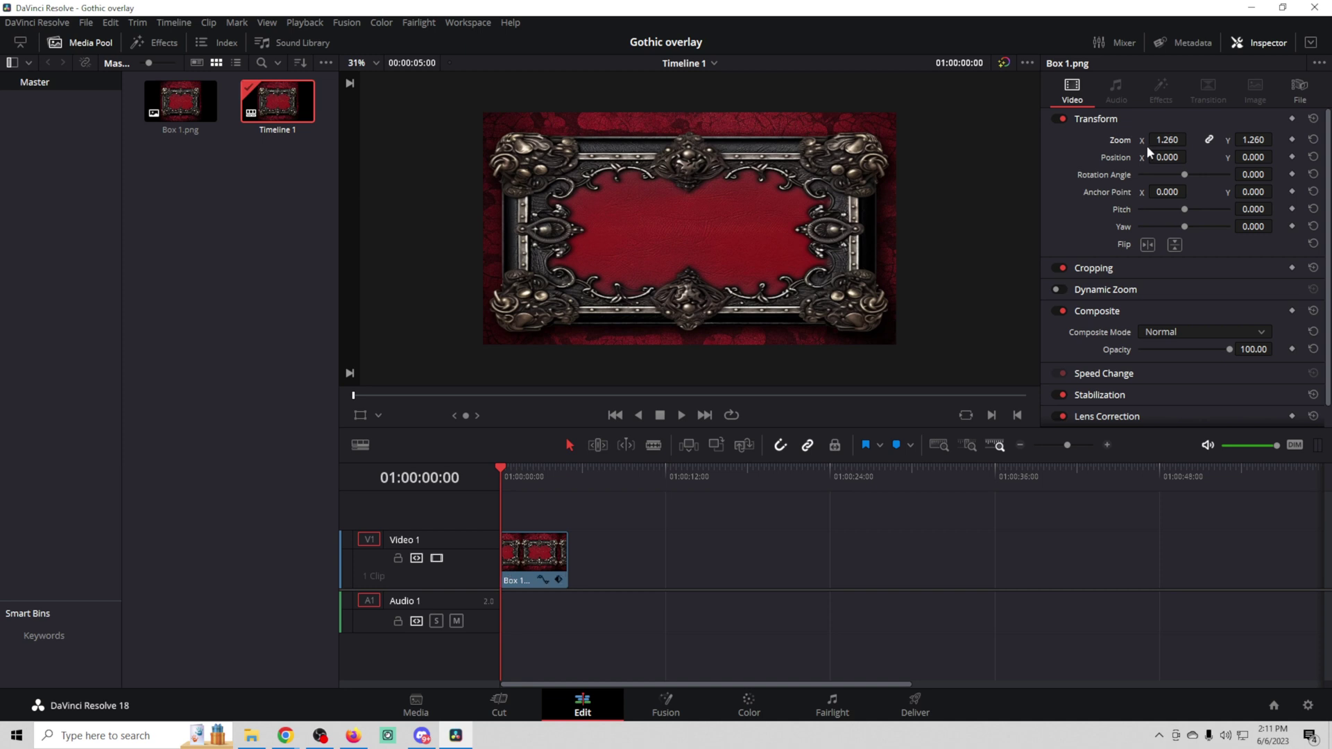
On the Color page, draw a closed four-point curve window along the outer corners of the frame image
left_click(750, 703)
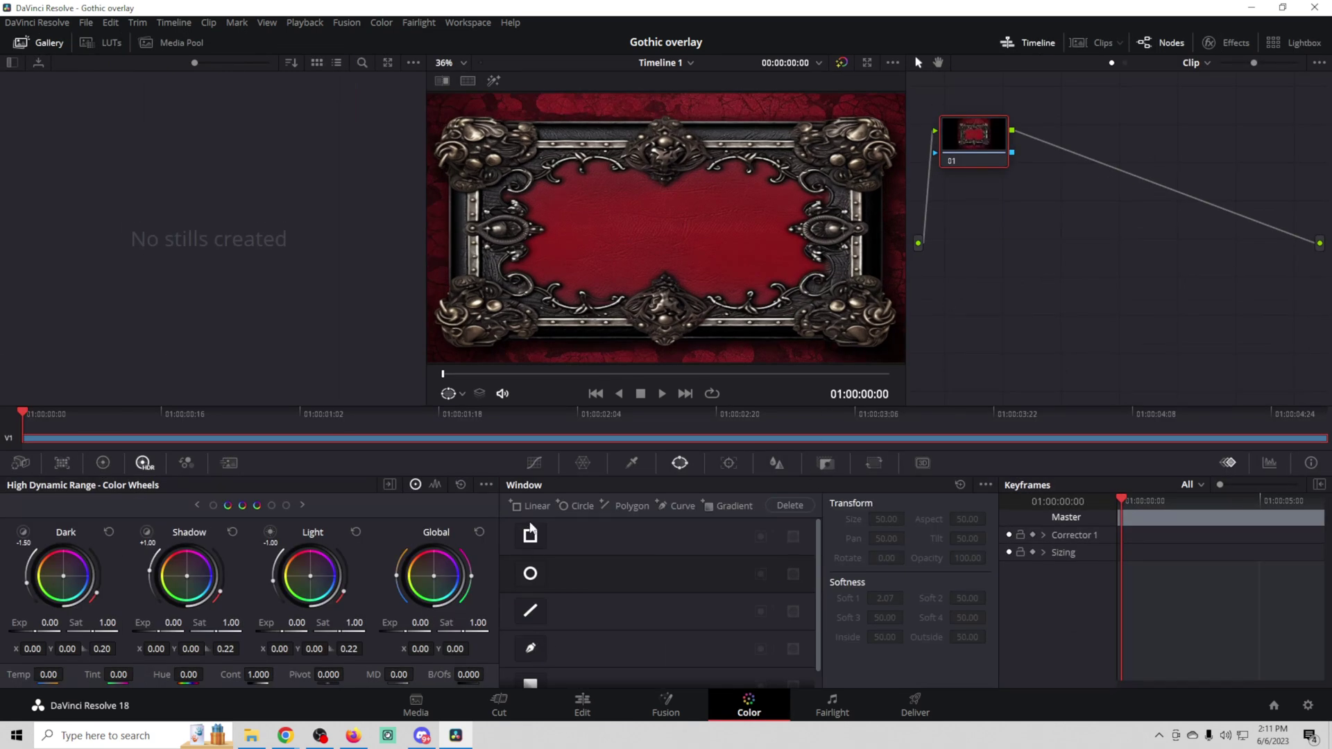
scroll(591, 579, "down", 1)
left_click(529, 637)
scroll(631, 292, "down", 3)
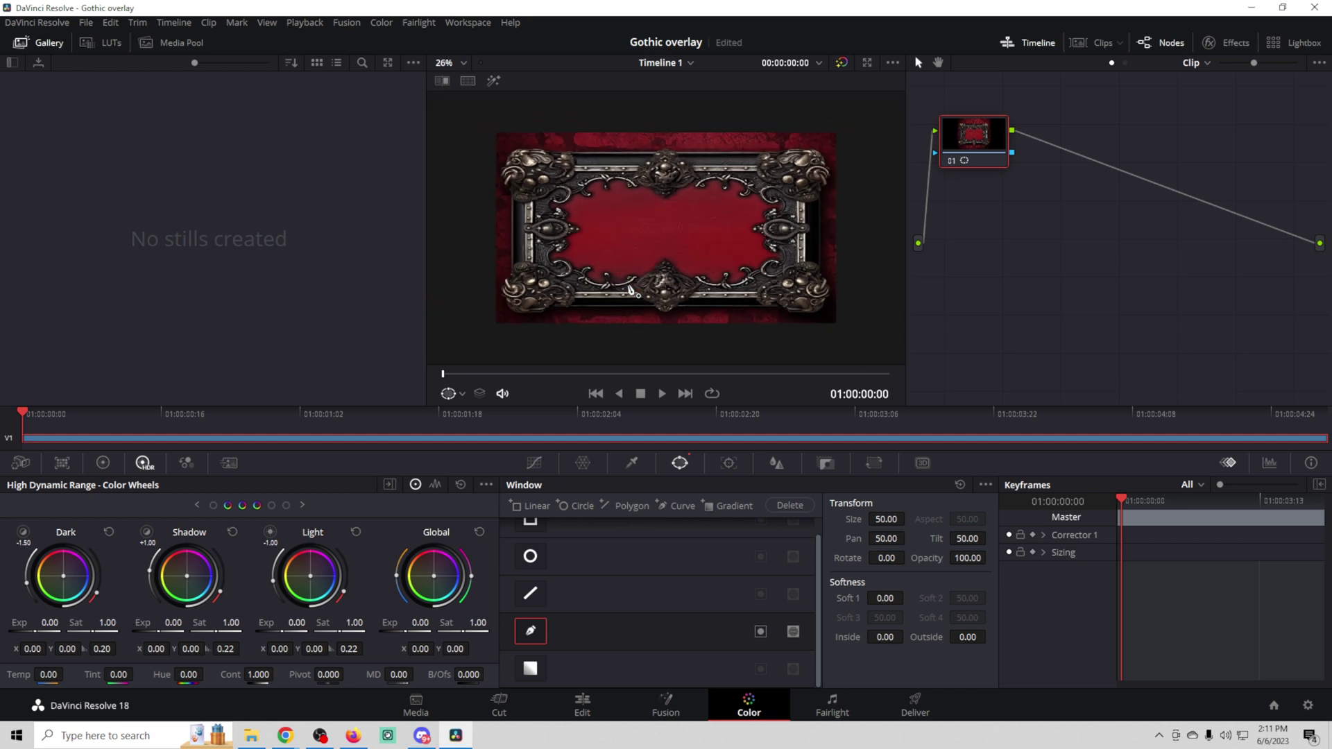
left_click(497, 135)
left_click(835, 136)
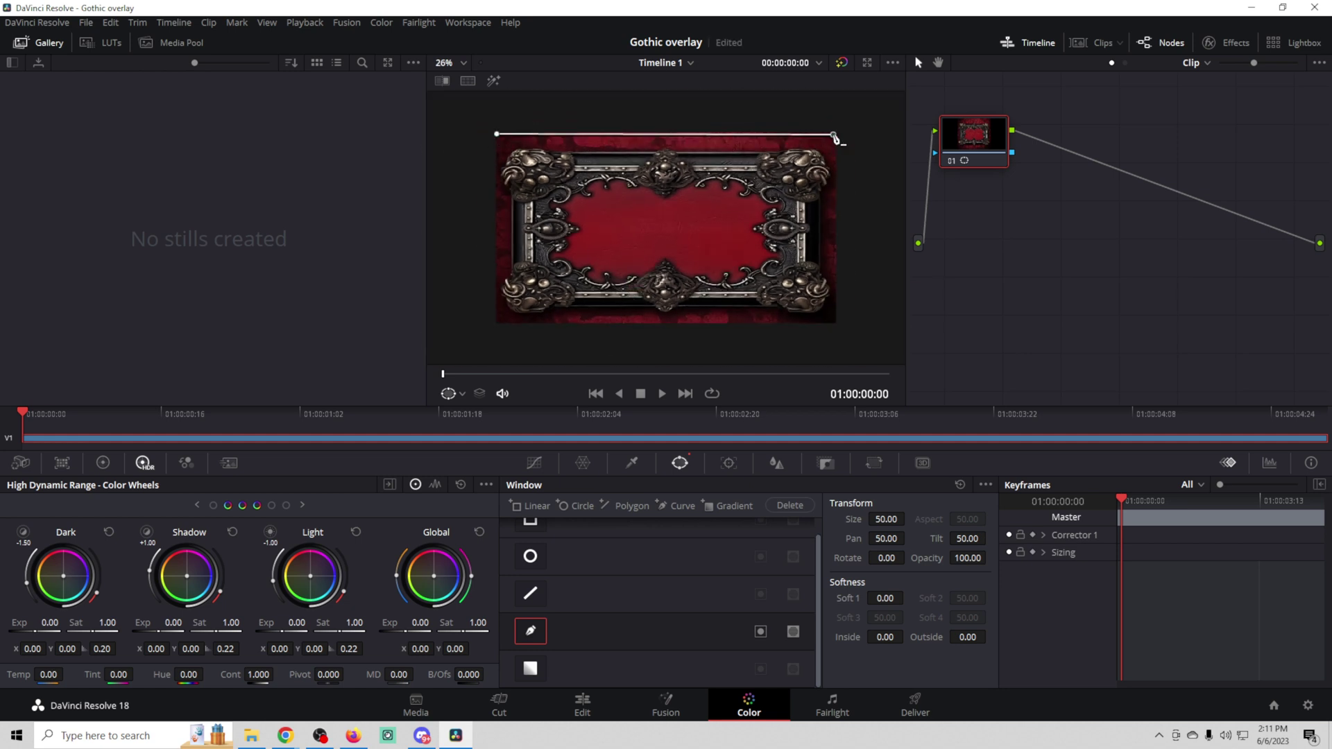
left_click(835, 320)
left_click(495, 324)
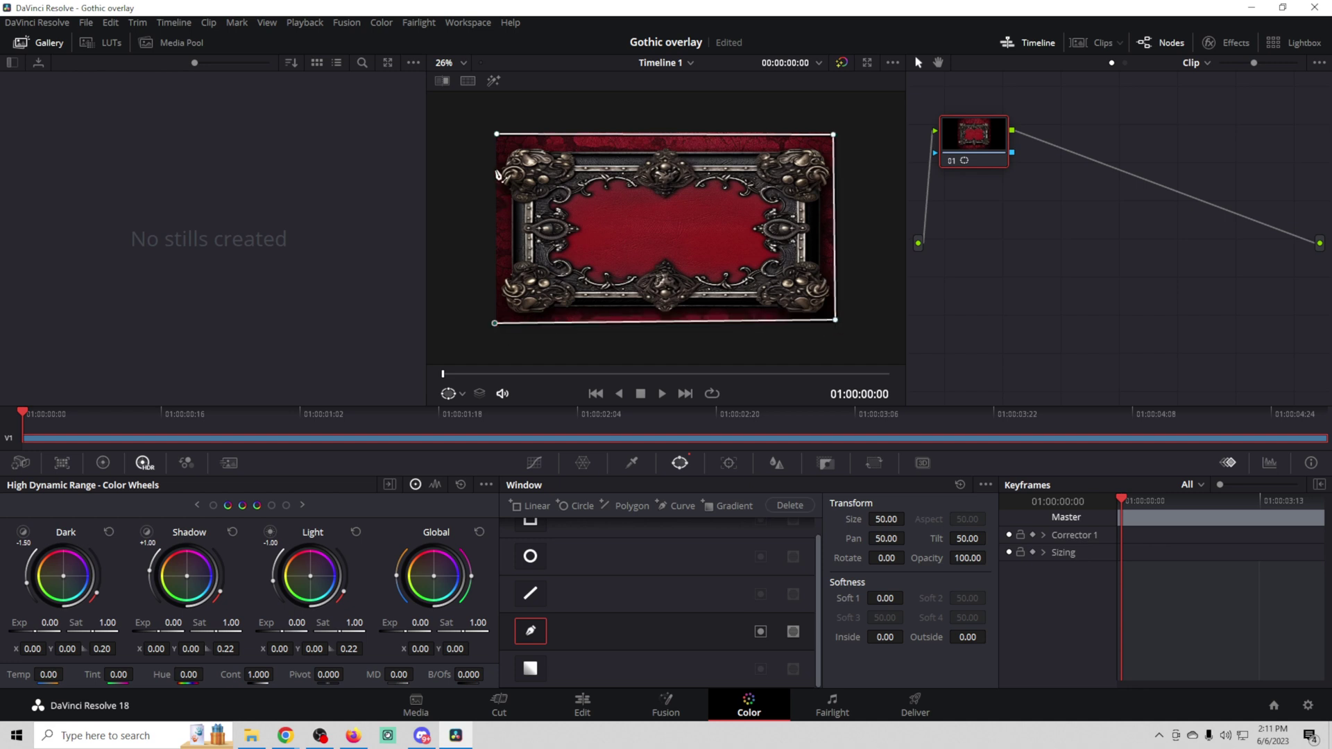
left_click(497, 135)
Move the window's four corner points slightly outside the image edges to form an even rectangle
left_click_drag(497, 136, 495, 134)
mouse_move(834, 136)
left_mouse_down()
mouse_move(858, 130)
mouse_move(844, 134)
left_mouse_up()
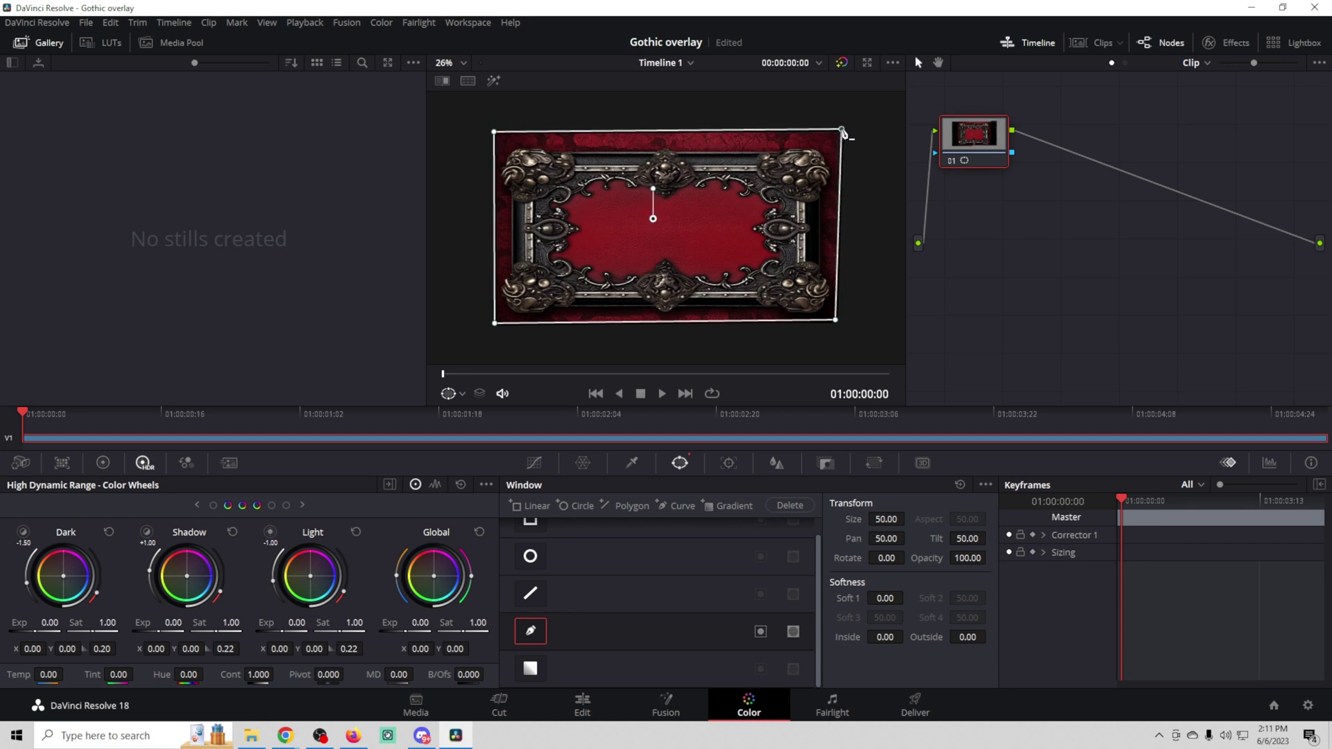
left_click_drag(494, 132, 491, 131)
left_click_drag(495, 324, 494, 325)
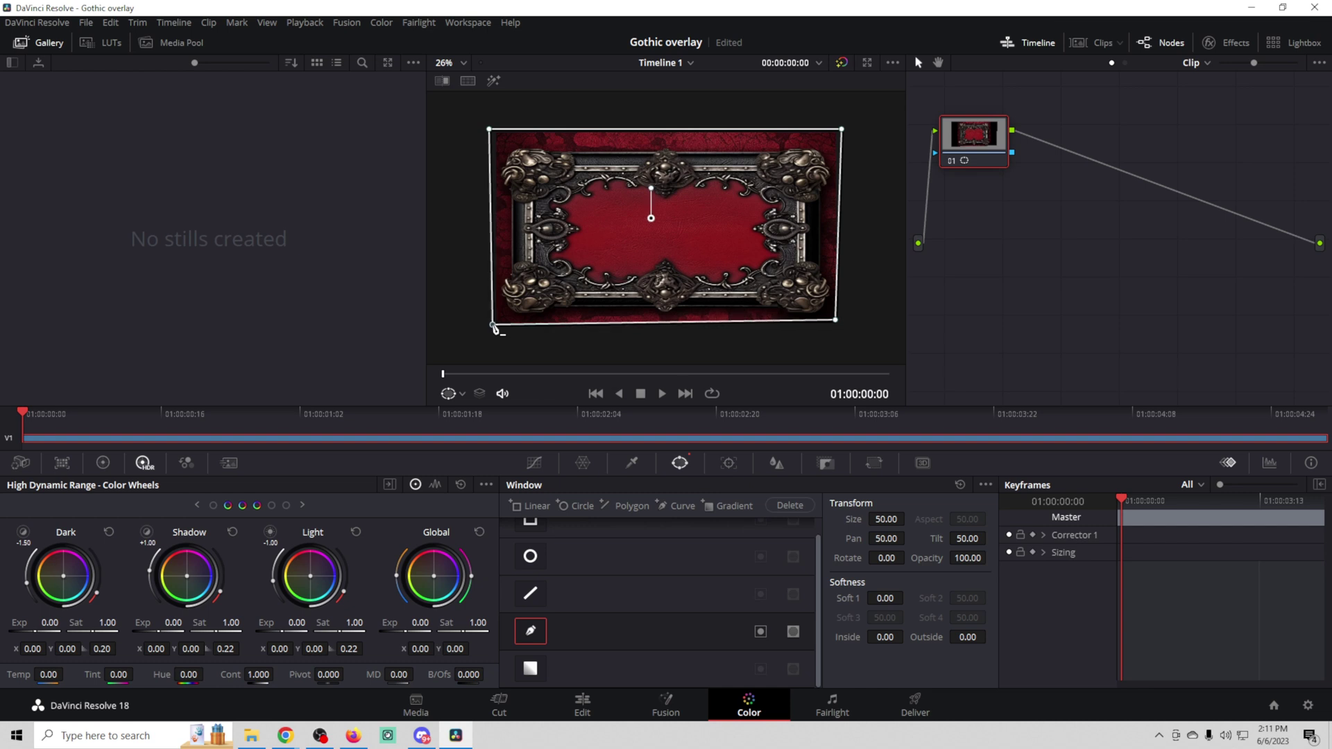
left_click_drag(835, 320, 843, 329)
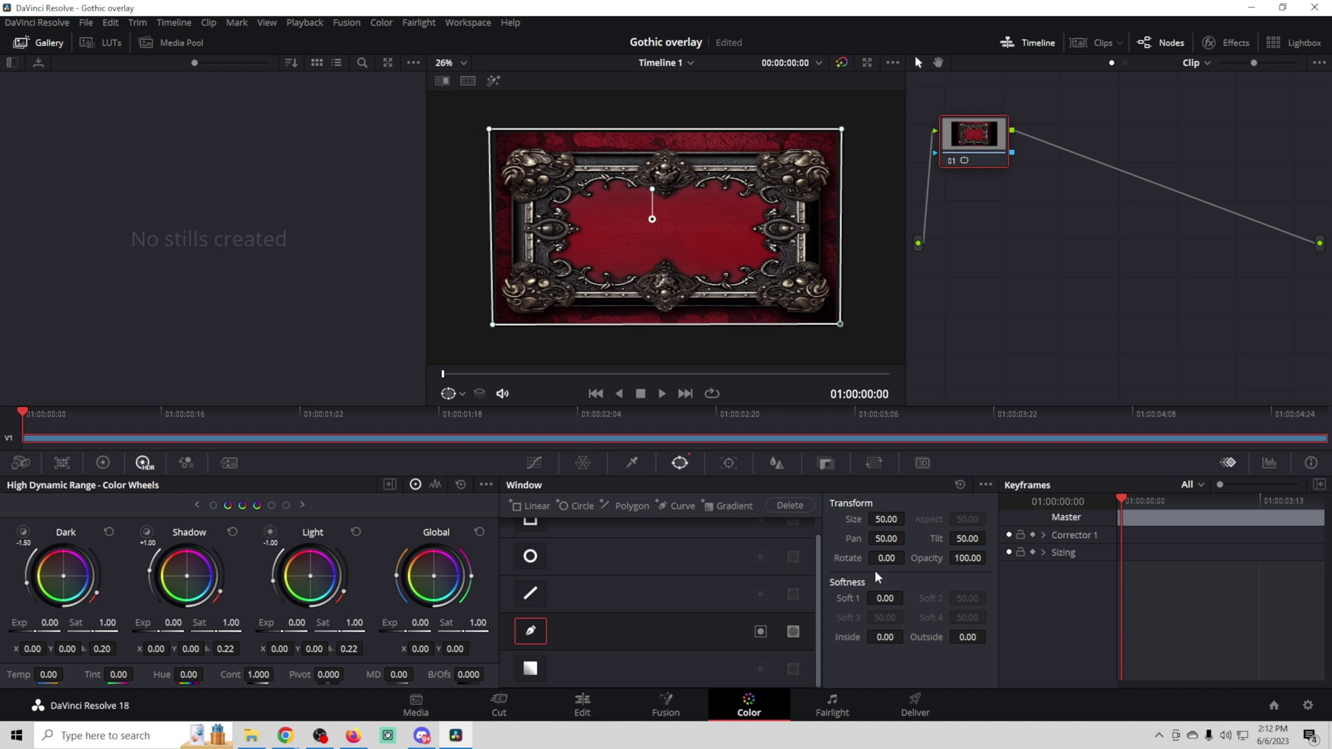
Set the window's Inside softness to 4.08 and Soft 1 to 5.28, and lower its two upper corners just inside the image
left_click_drag(885, 637, 907, 637)
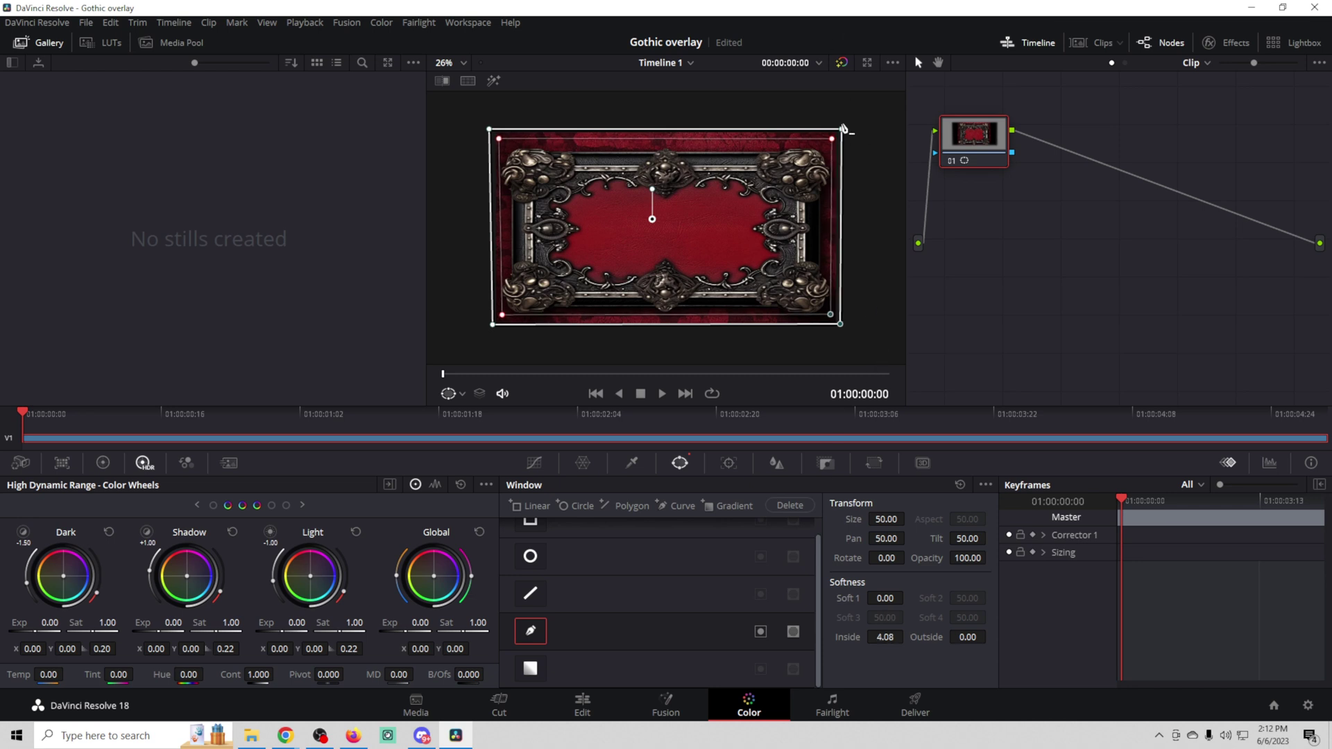
left_click_drag(843, 130, 838, 140)
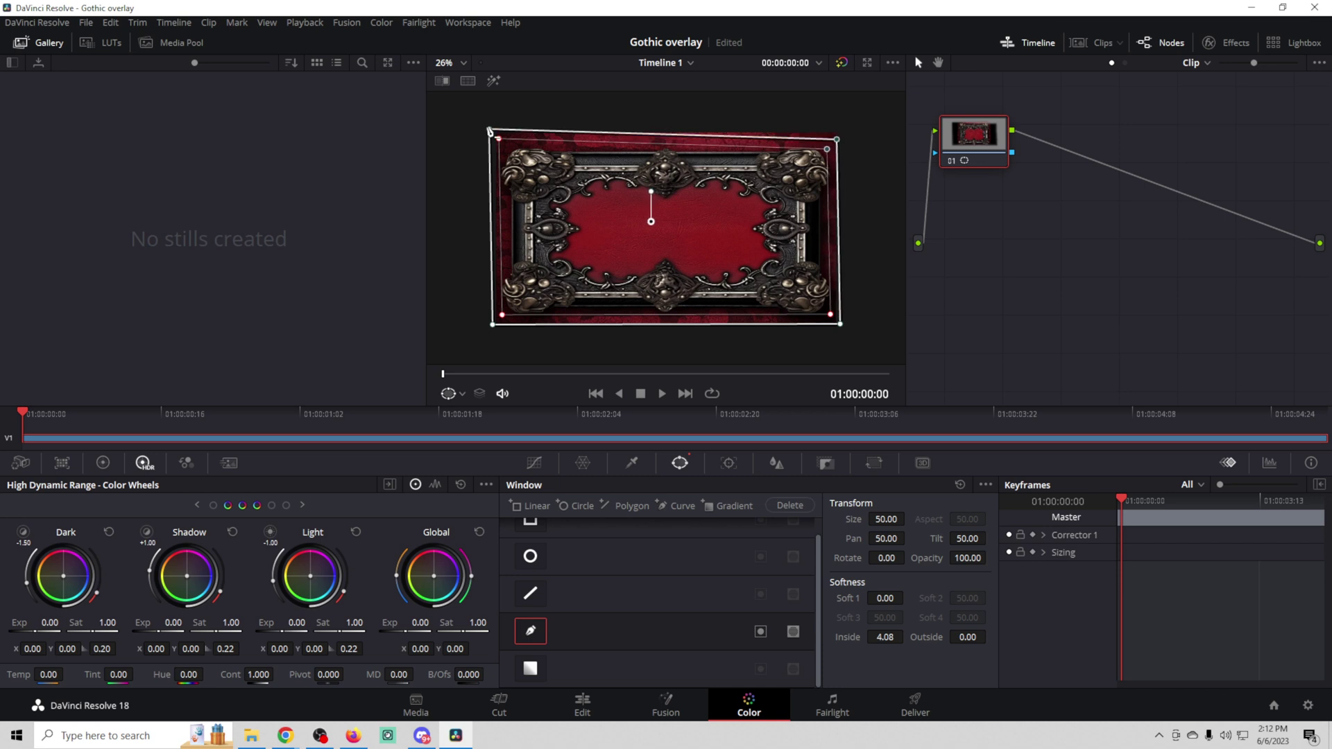
left_click_drag(490, 129, 492, 139)
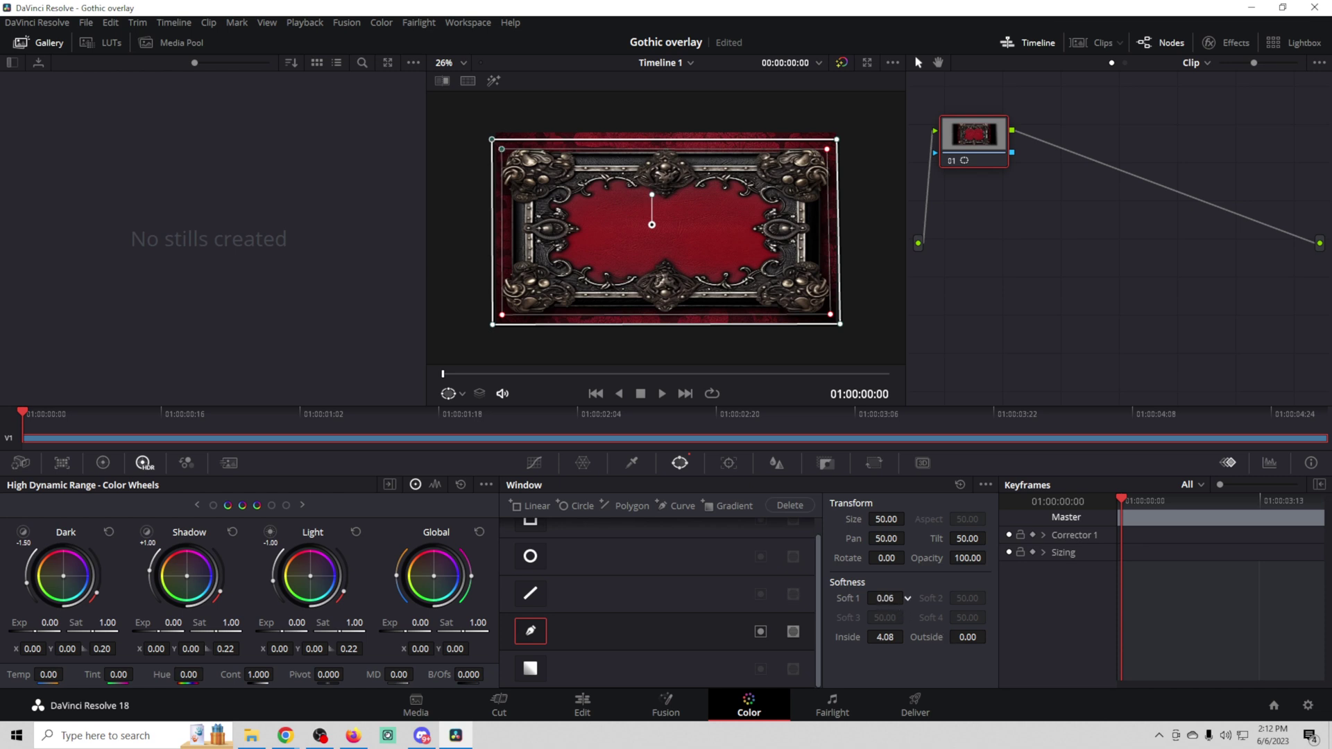
Add an alpha output to the node graph and connect node 01's alpha output to it
right_click(997, 330)
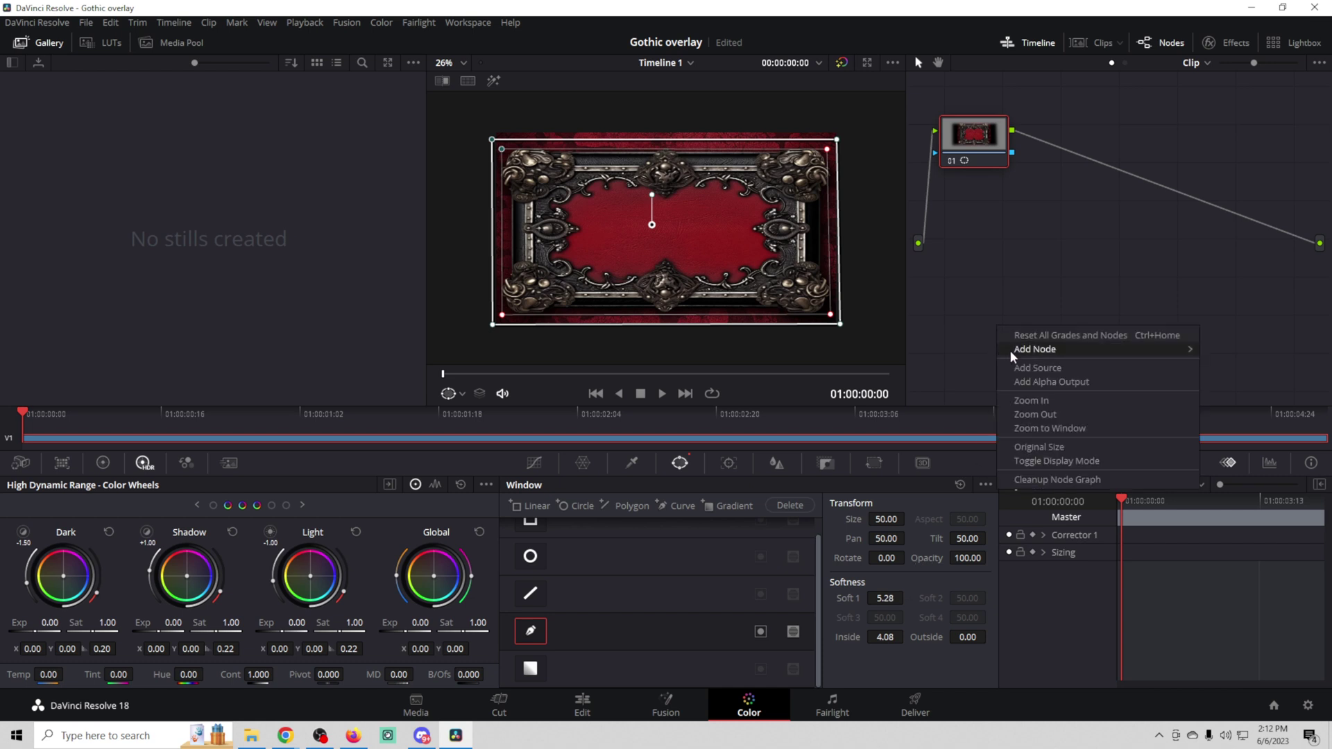
left_click(1065, 382)
left_click_drag(1011, 154, 1320, 269)
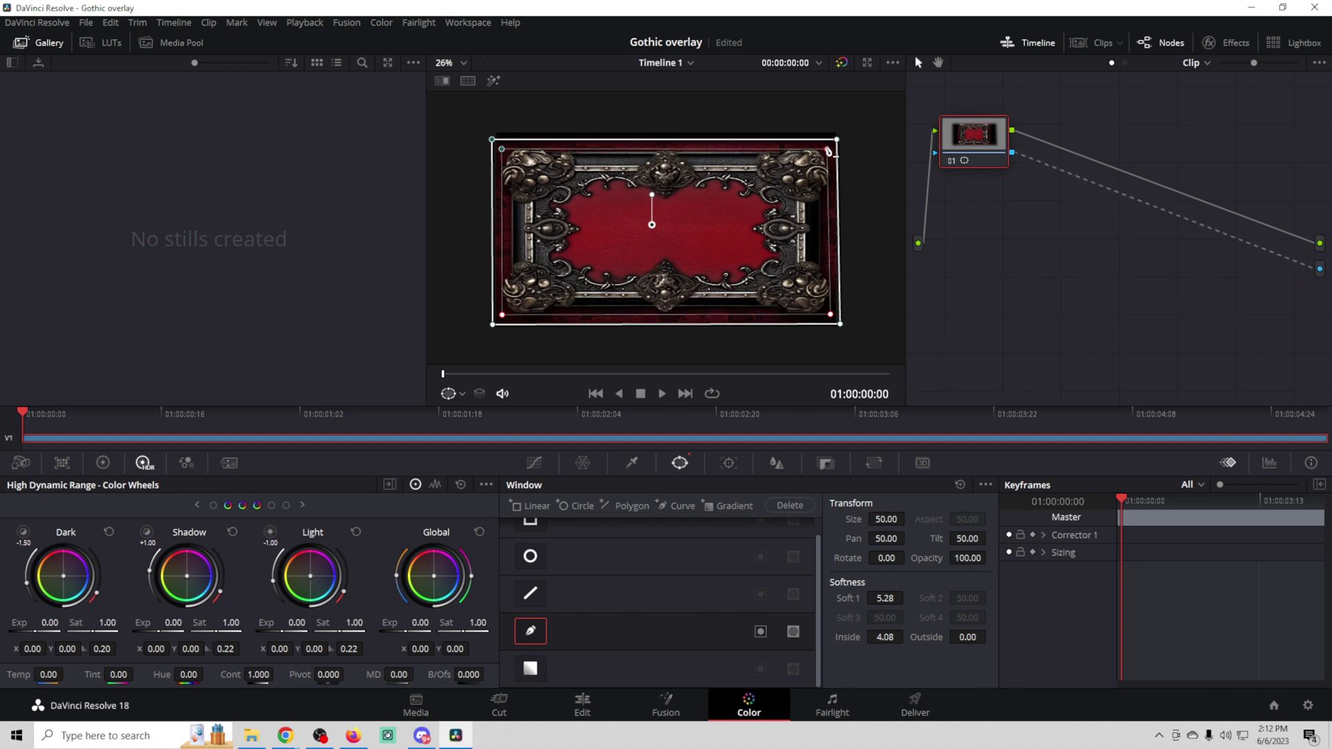
Nudge the window's upper-right corner outward, raise Soft 1 to 11.72 and return to the Edit page
left_click_drag(836, 139, 839, 141)
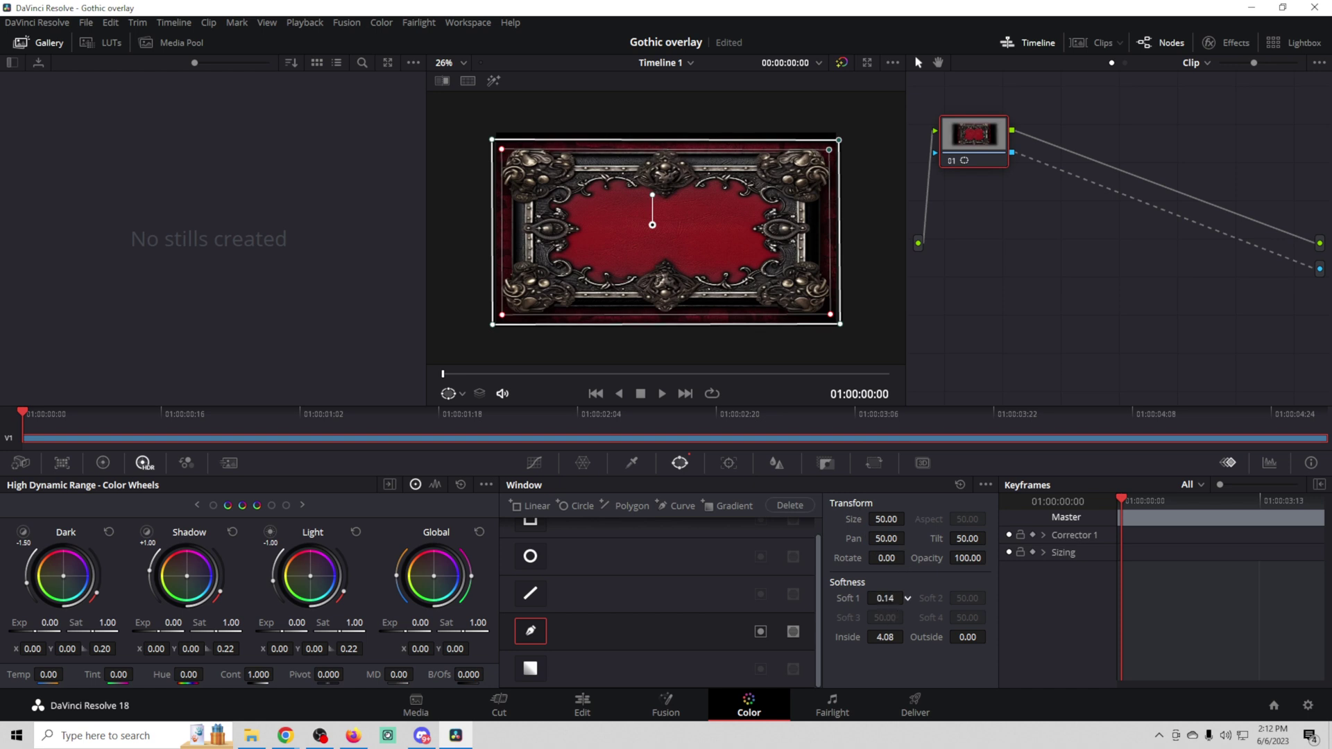
left_click_drag(907, 597, 908, 598)
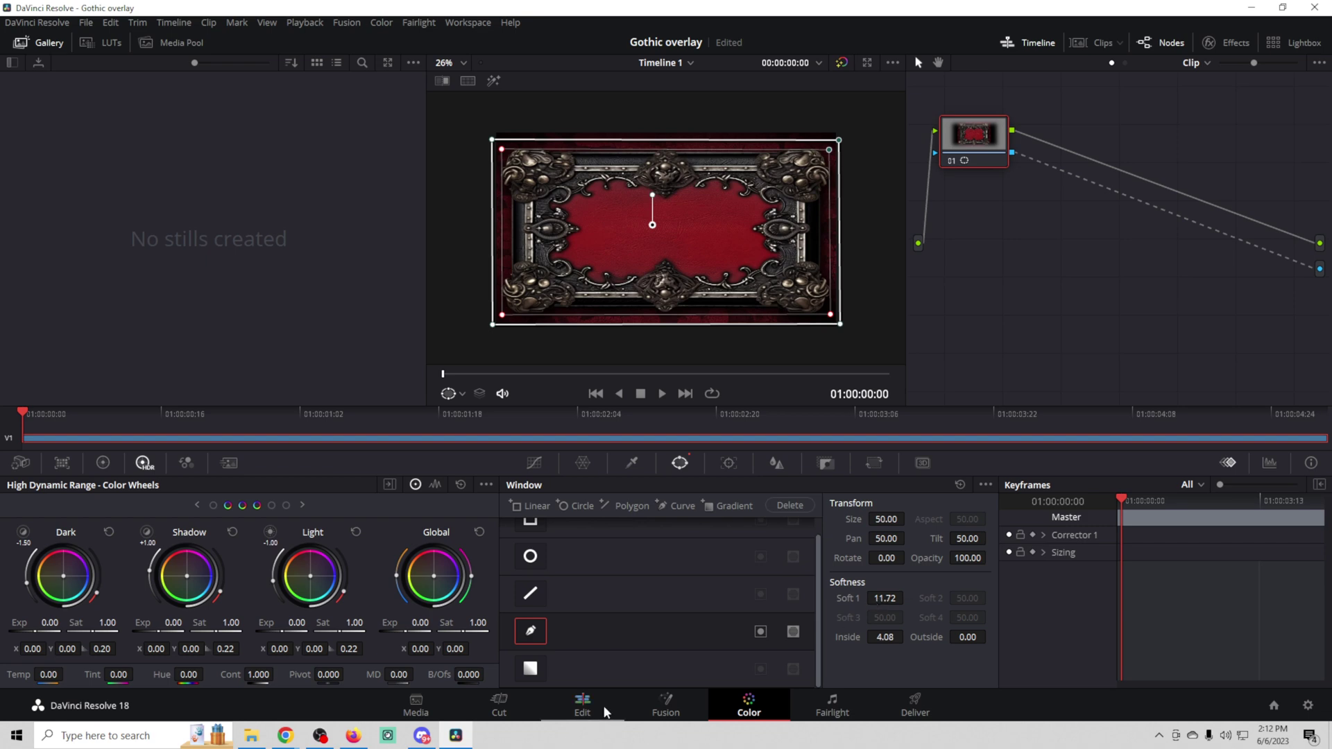
left_click(581, 706)
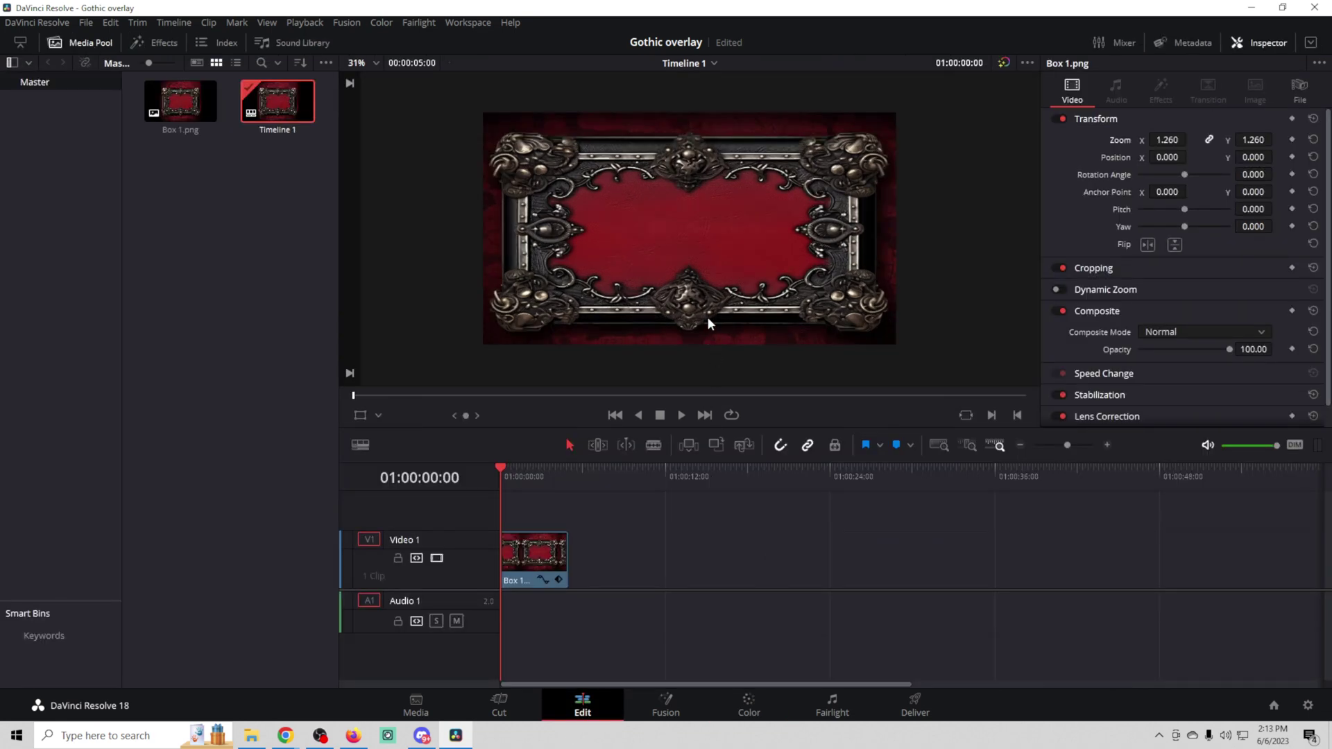
Reopen the Color page, adjust the window's corners around the image edges and raise Soft 1 to 14.98
scroll(708, 319, "down", 4)
scroll(707, 319, "down", 1)
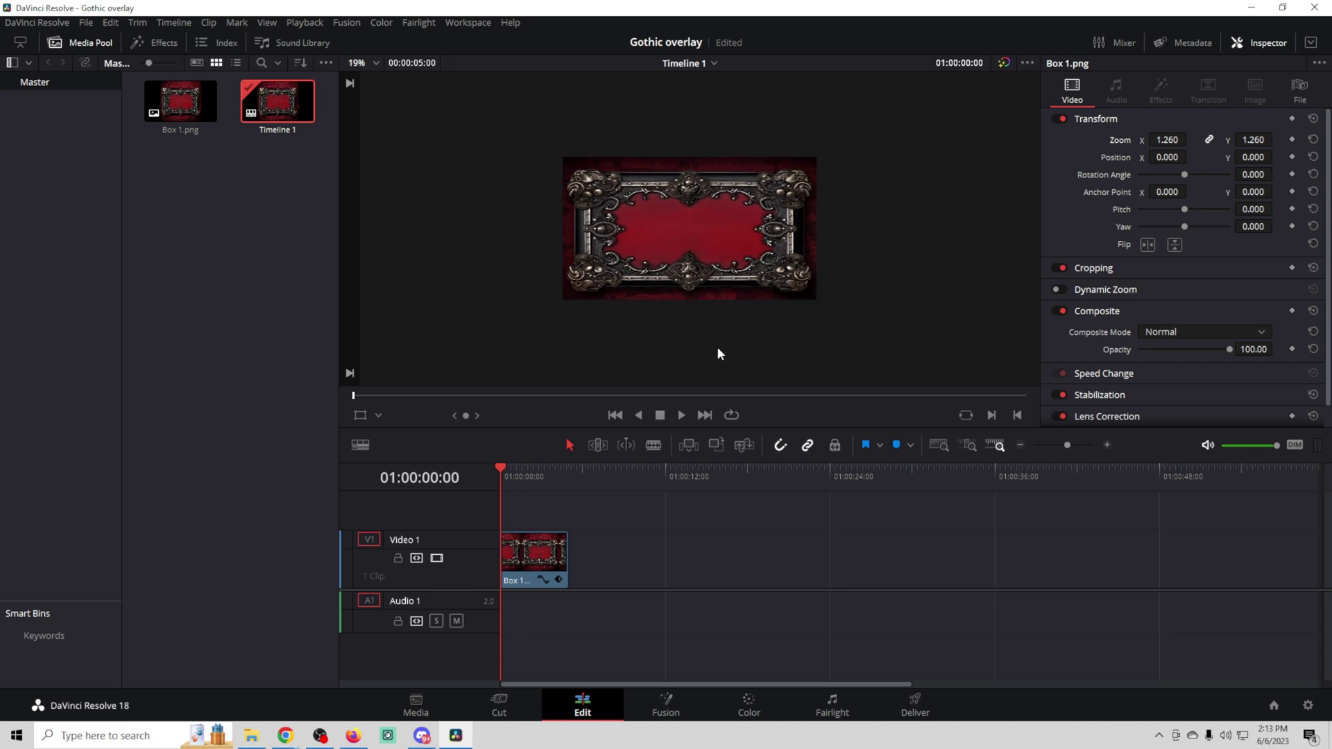
left_click(738, 709)
left_click_drag(840, 326, 844, 340)
left_click_drag(838, 140, 848, 123)
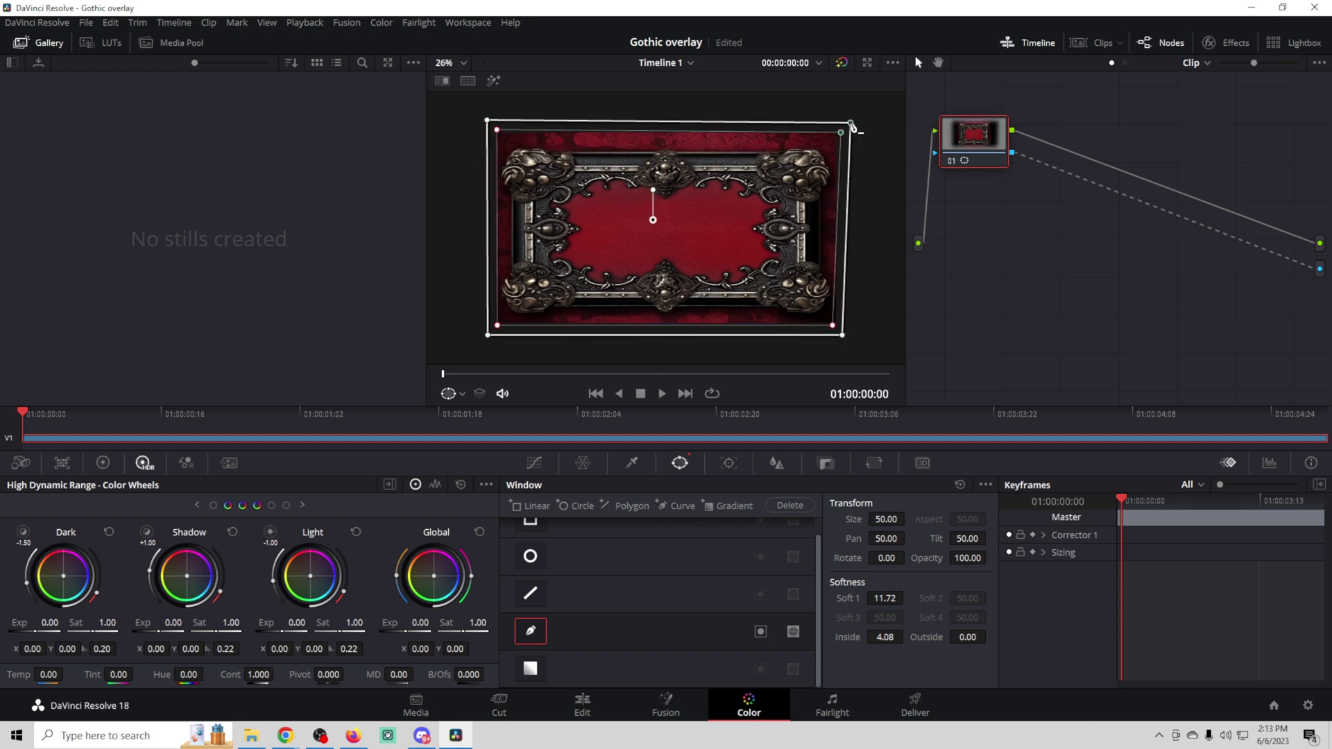
left_click_drag(837, 328, 847, 331)
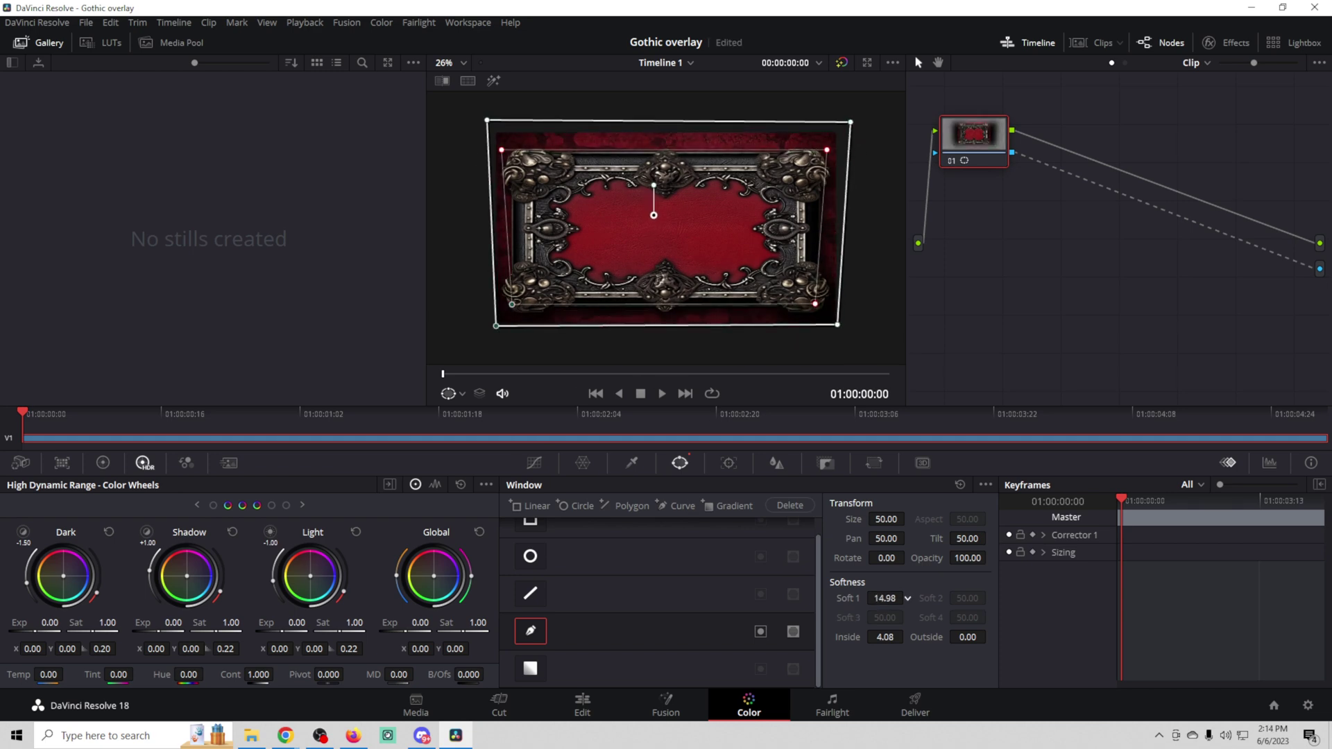
Bring the window's upper corners in to form an even rectangle, set Soft 1 to 2.48 and return to the Edit page
left_click_drag(493, 132, 573, 309)
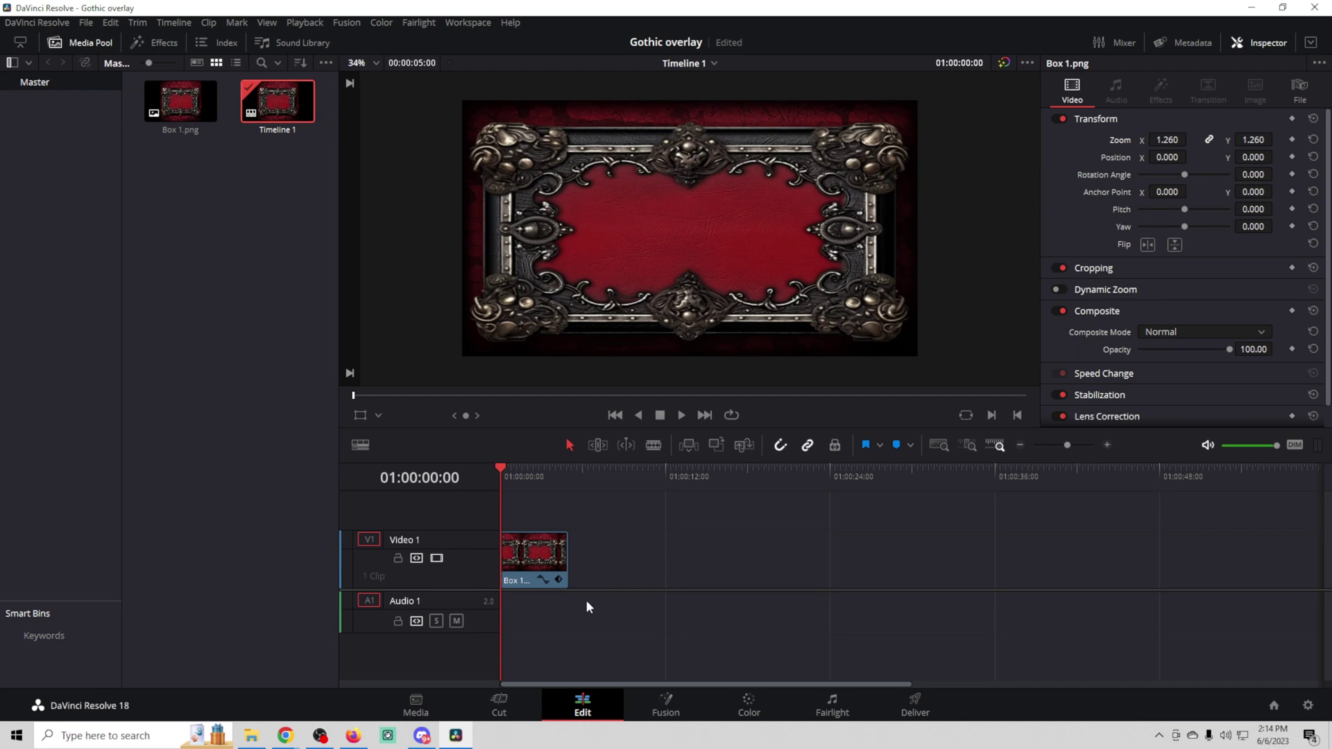
left_click(752, 704)
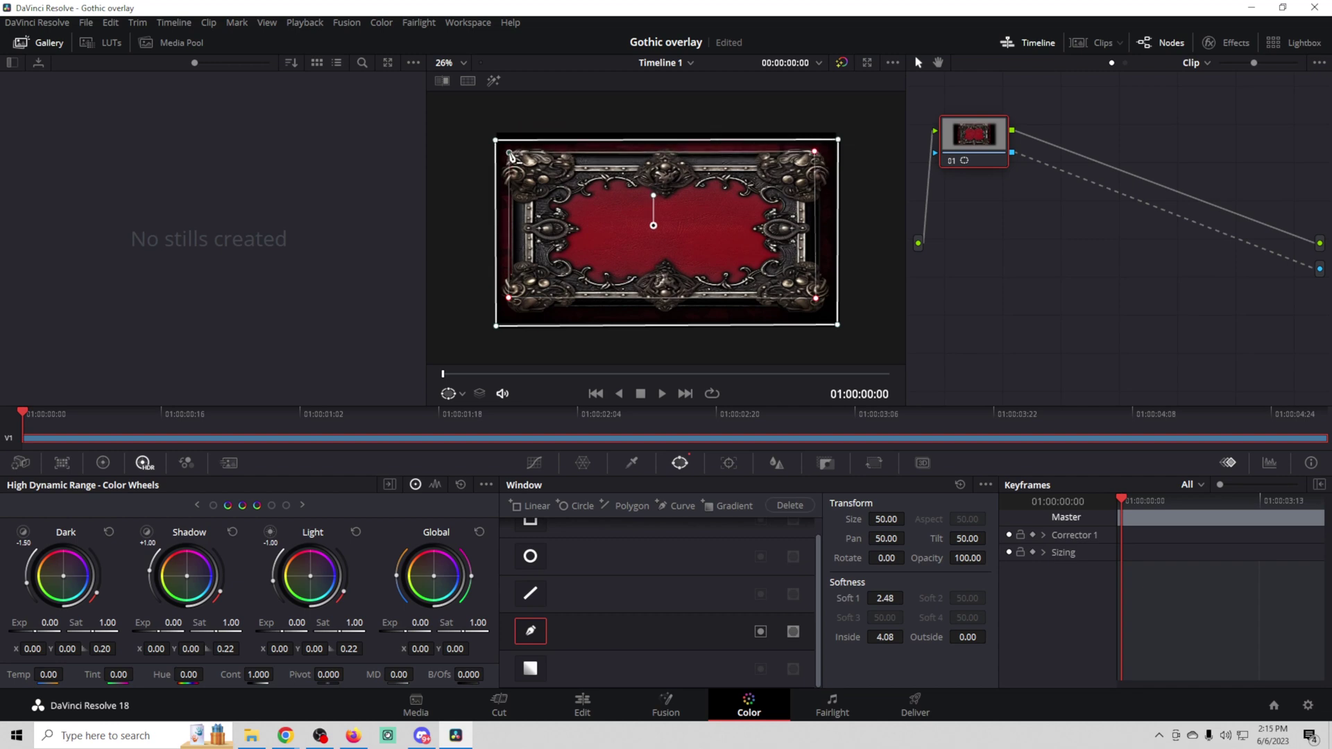
left_click(582, 704)
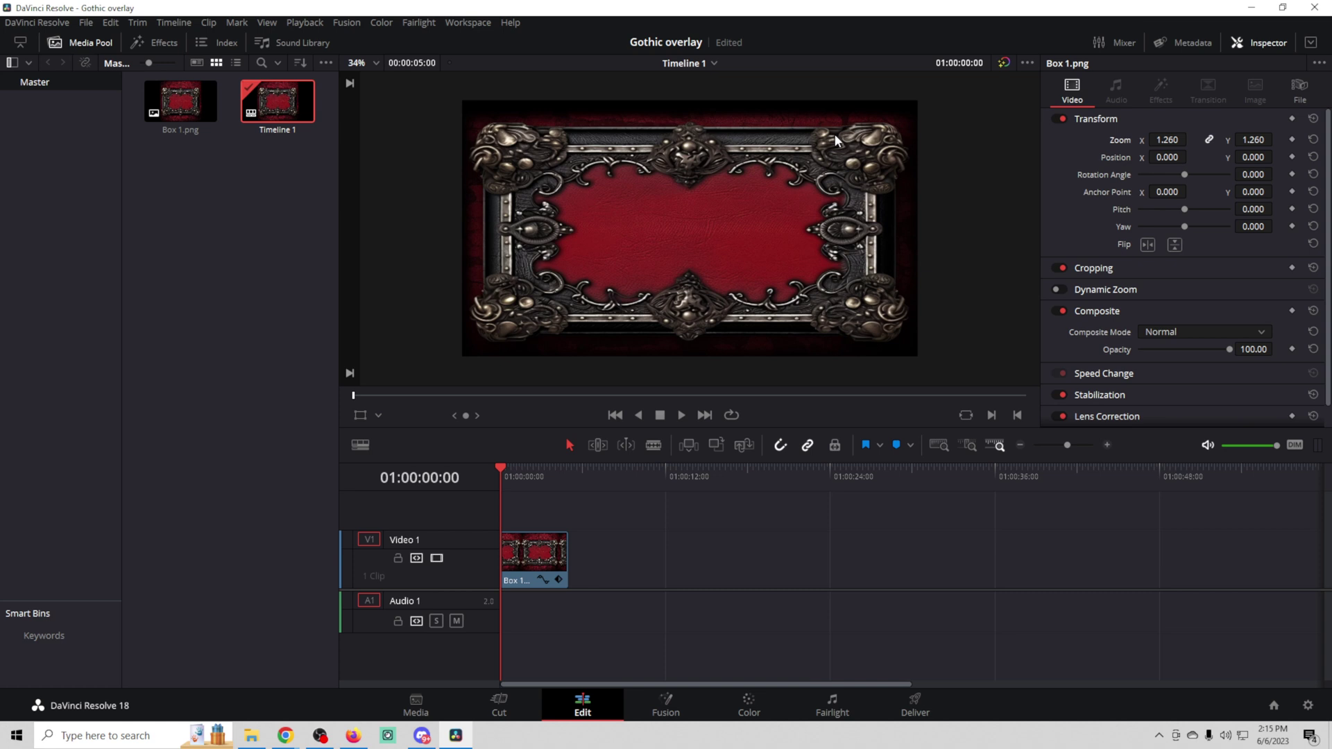
scroll(710, 251, "down", 1)
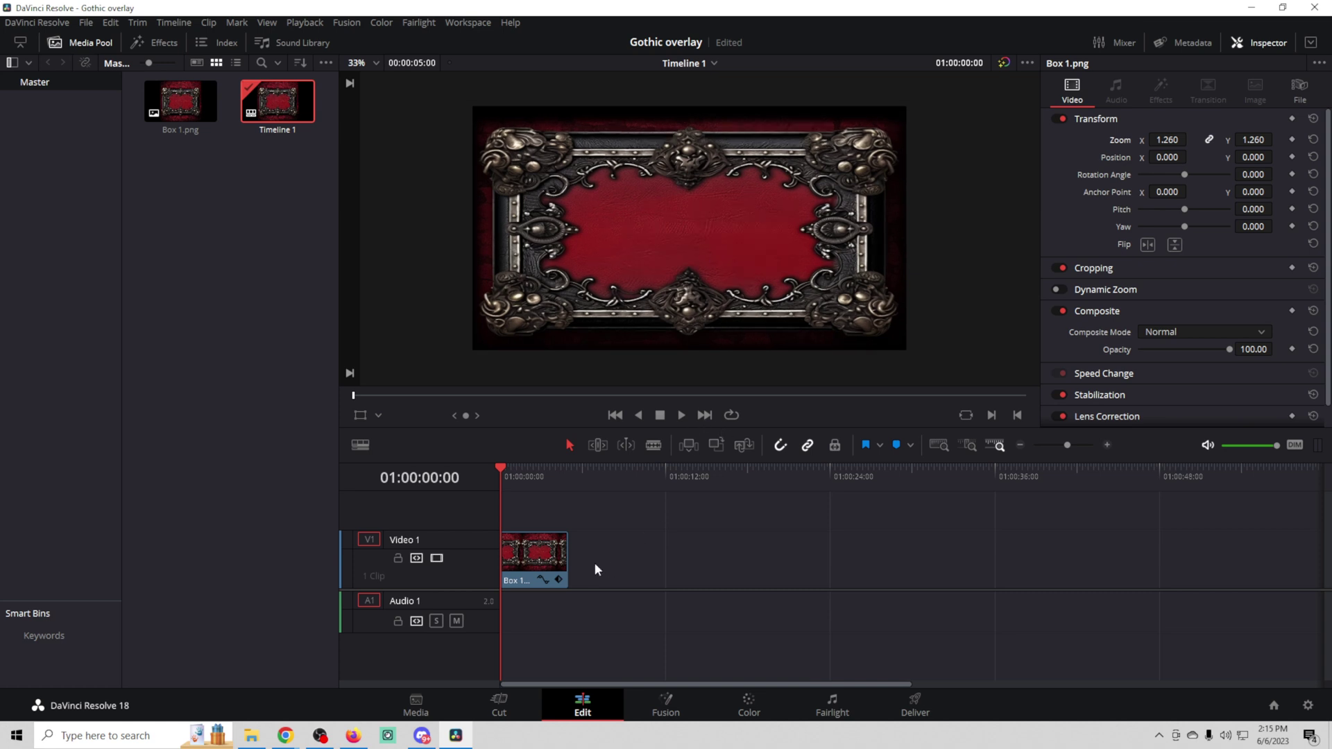
Extend the Box 1.png clip to 00:00:47:29, move it up to Video 2 and place a Solid Color generator beneath it on Video 1
left_click_drag(568, 555, 1158, 602)
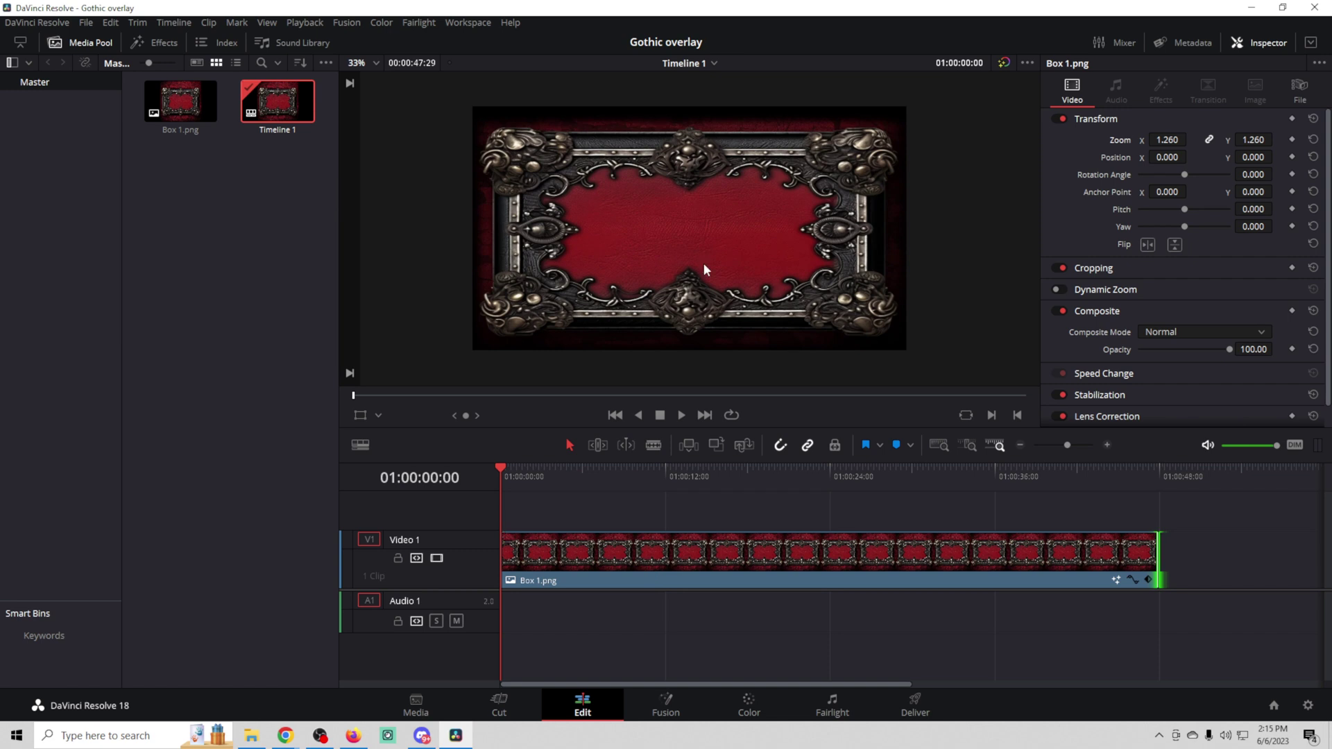
left_click(148, 43)
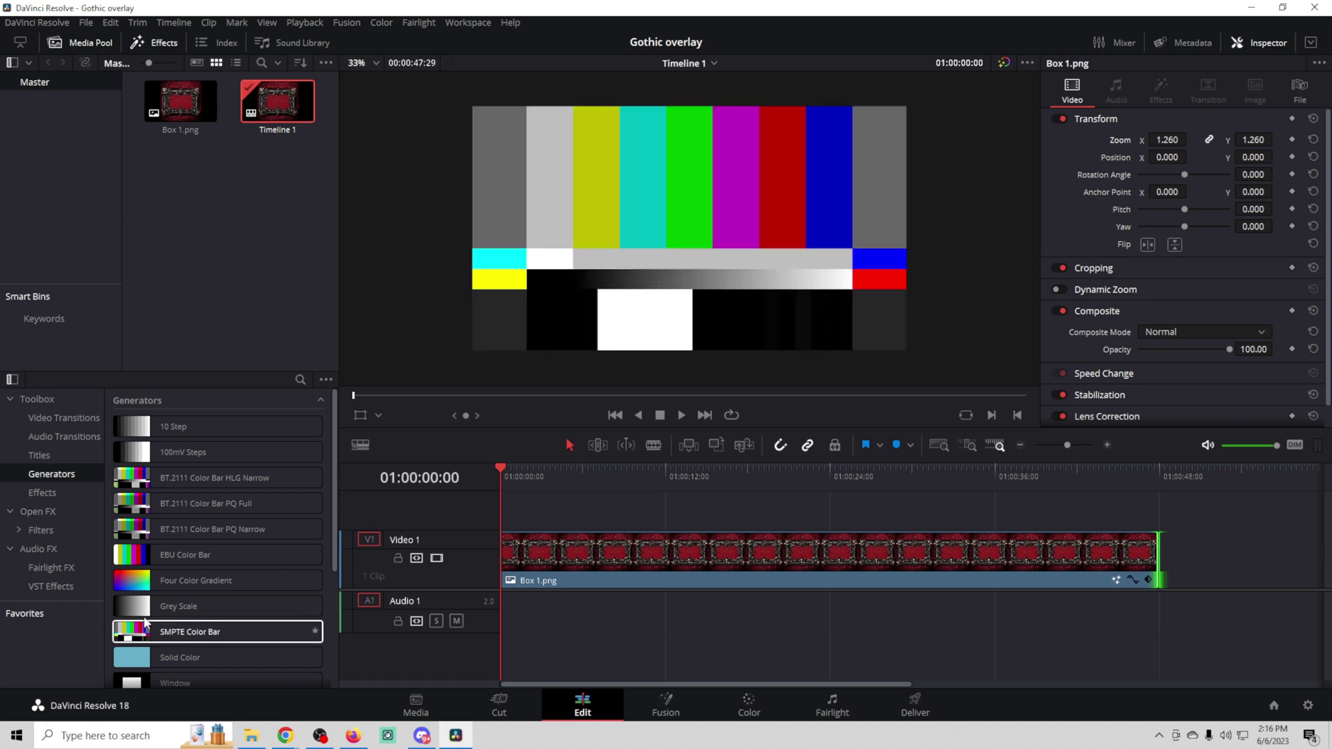
left_click(138, 664)
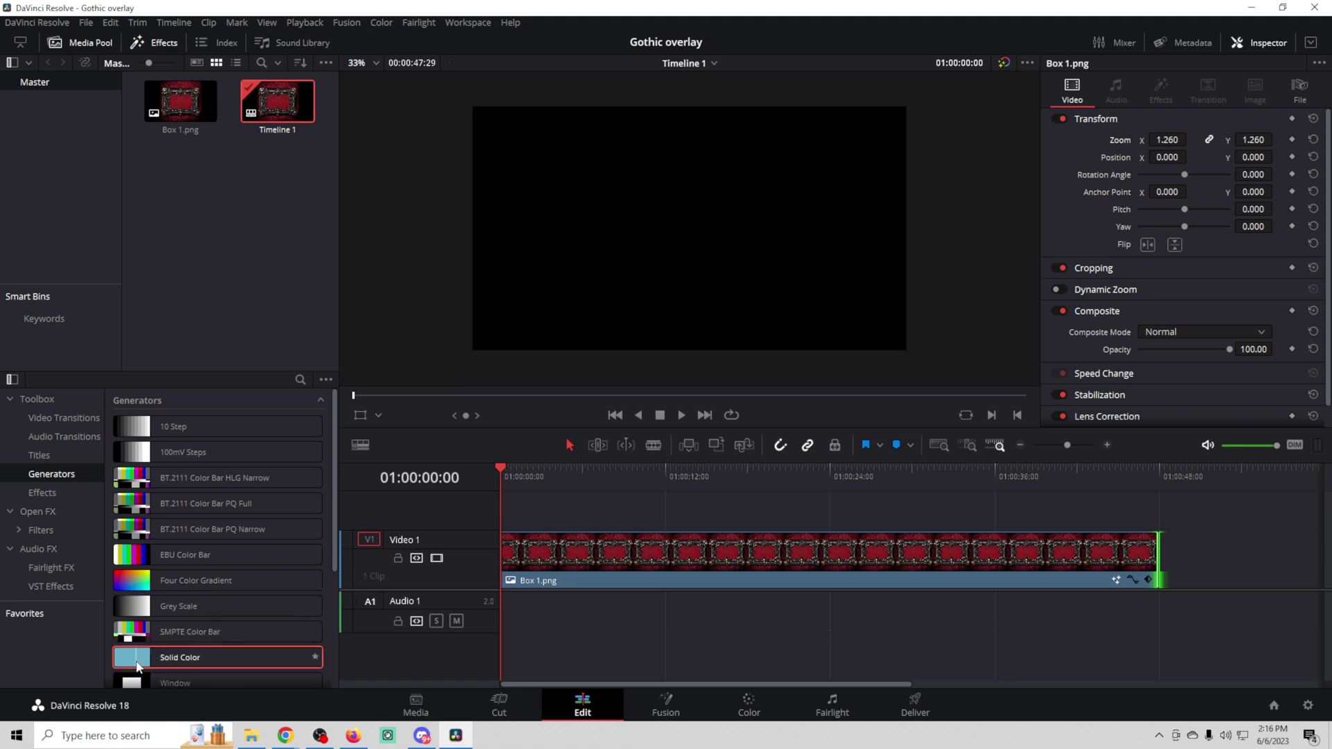
left_click_drag(752, 554, 743, 520)
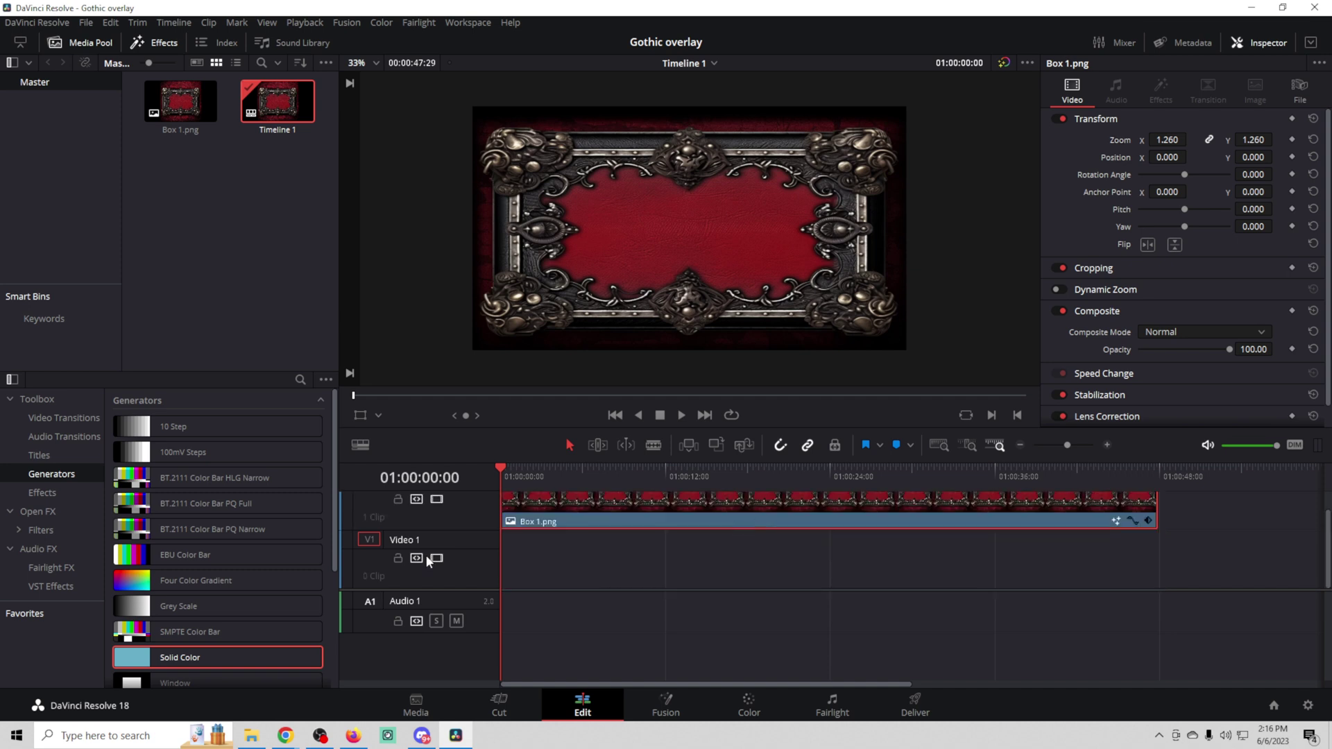
left_click_drag(312, 655, 603, 541)
Set the Solid Color generator's color to bright yellow, #fff831
left_click(531, 466)
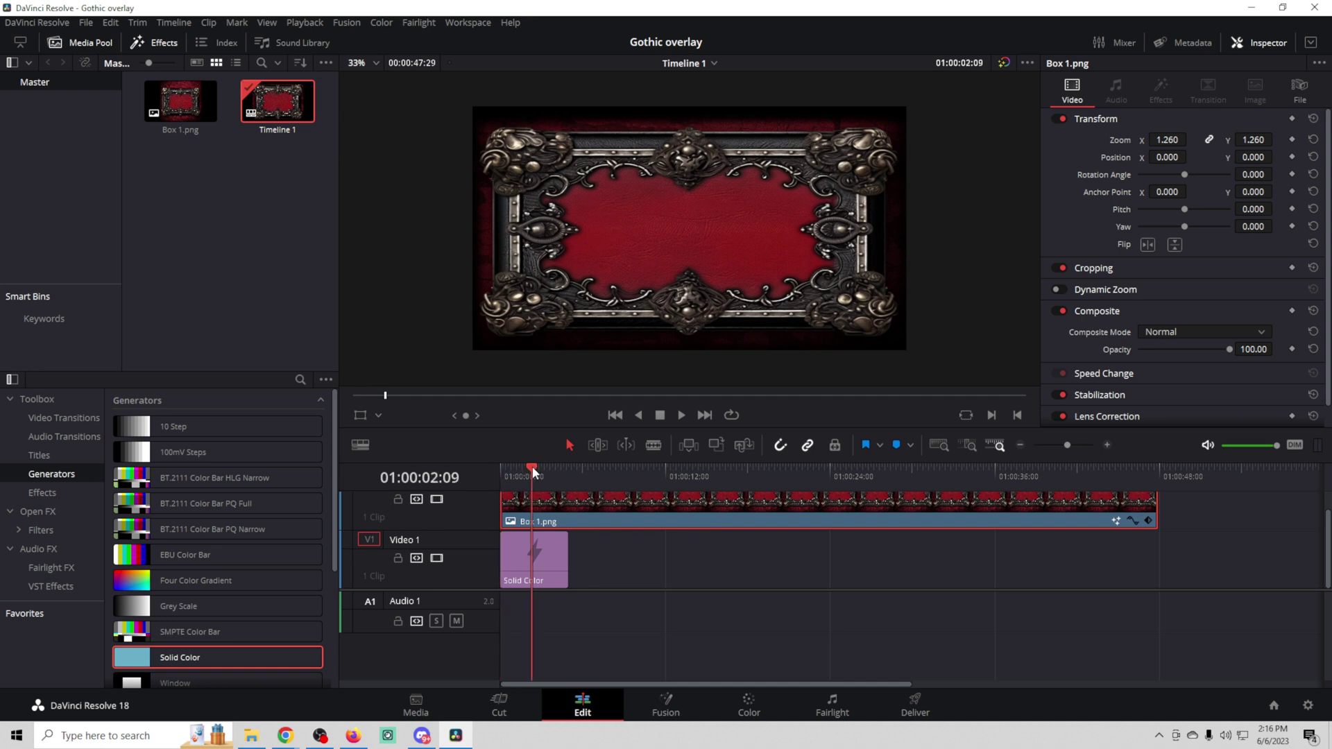
left_click(526, 568)
left_click(1151, 169)
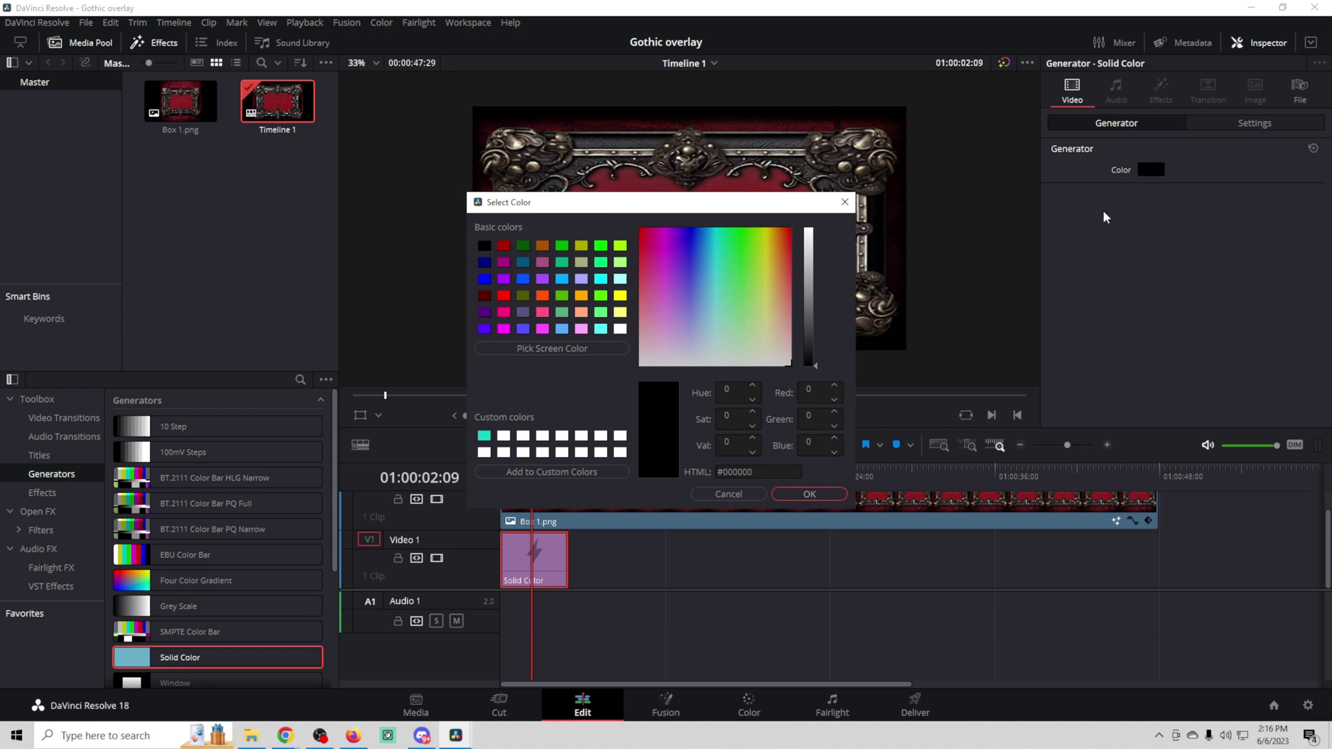
left_click(767, 256)
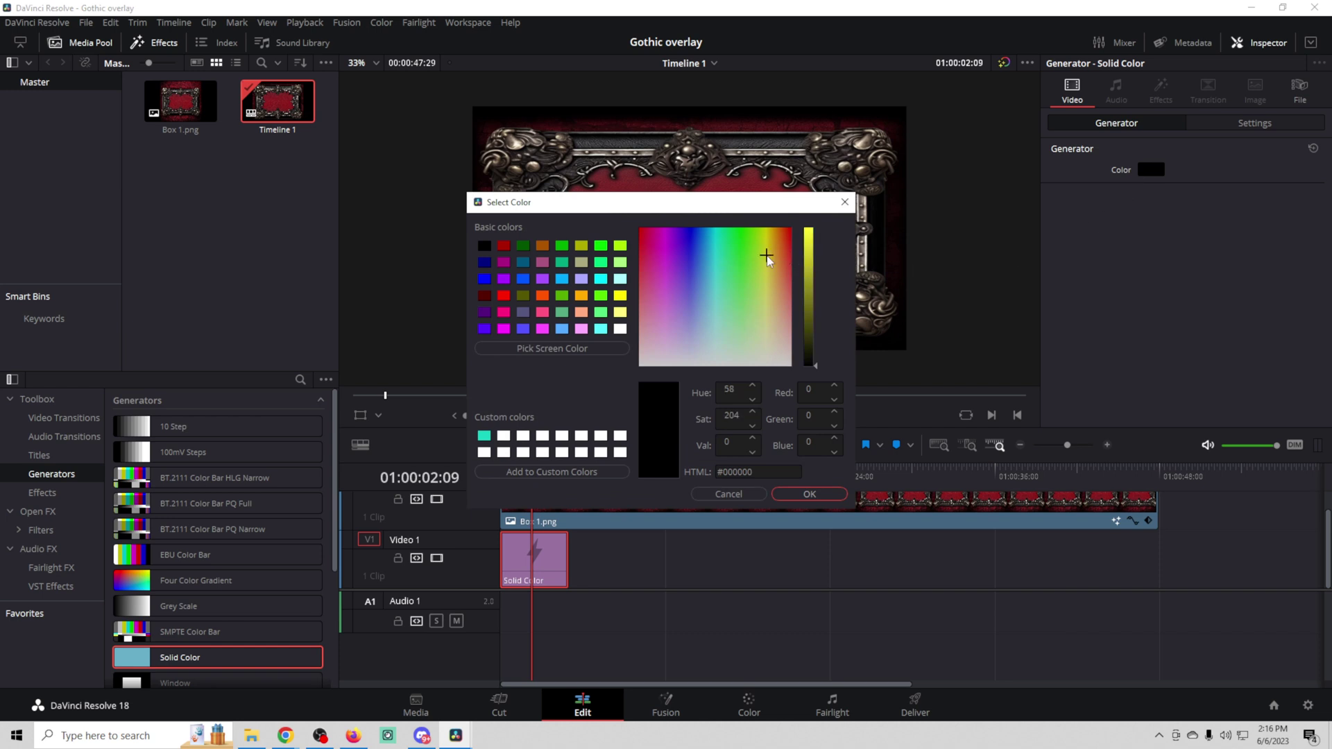
left_click_drag(809, 274, 817, 230)
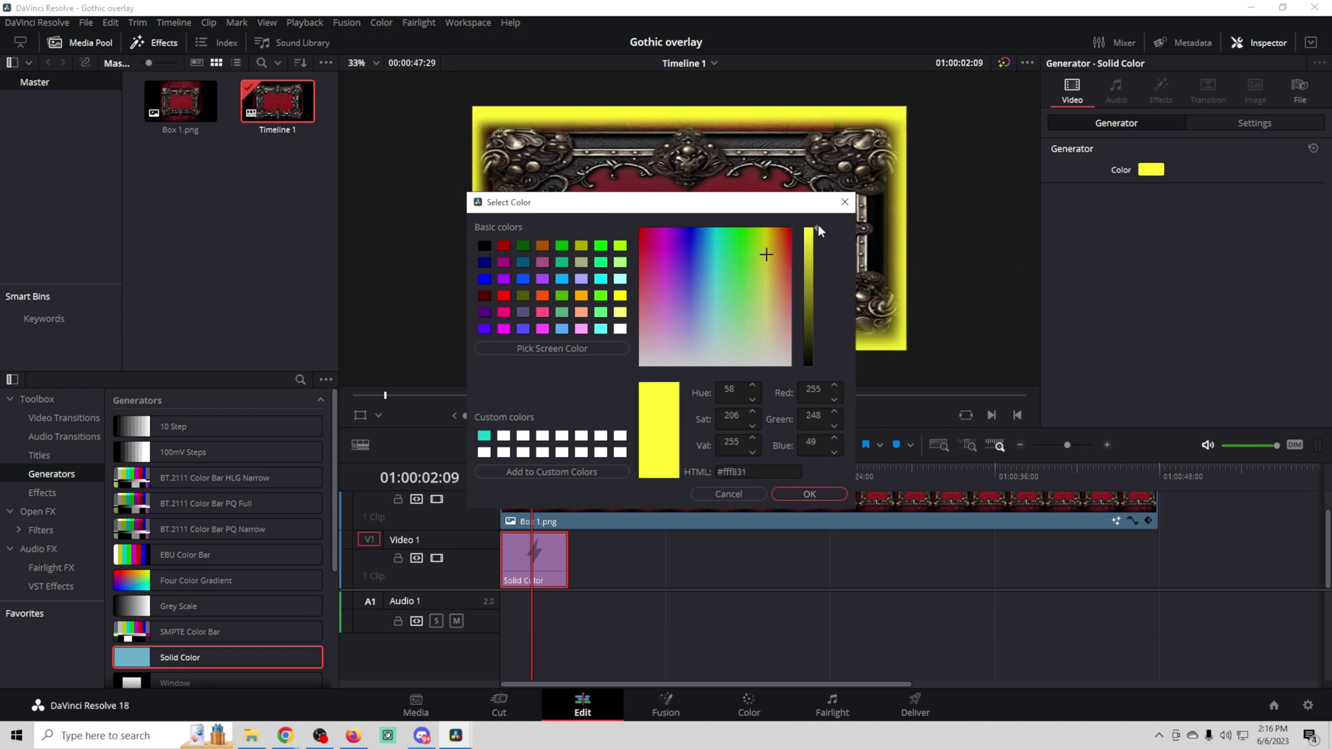
left_click(815, 492)
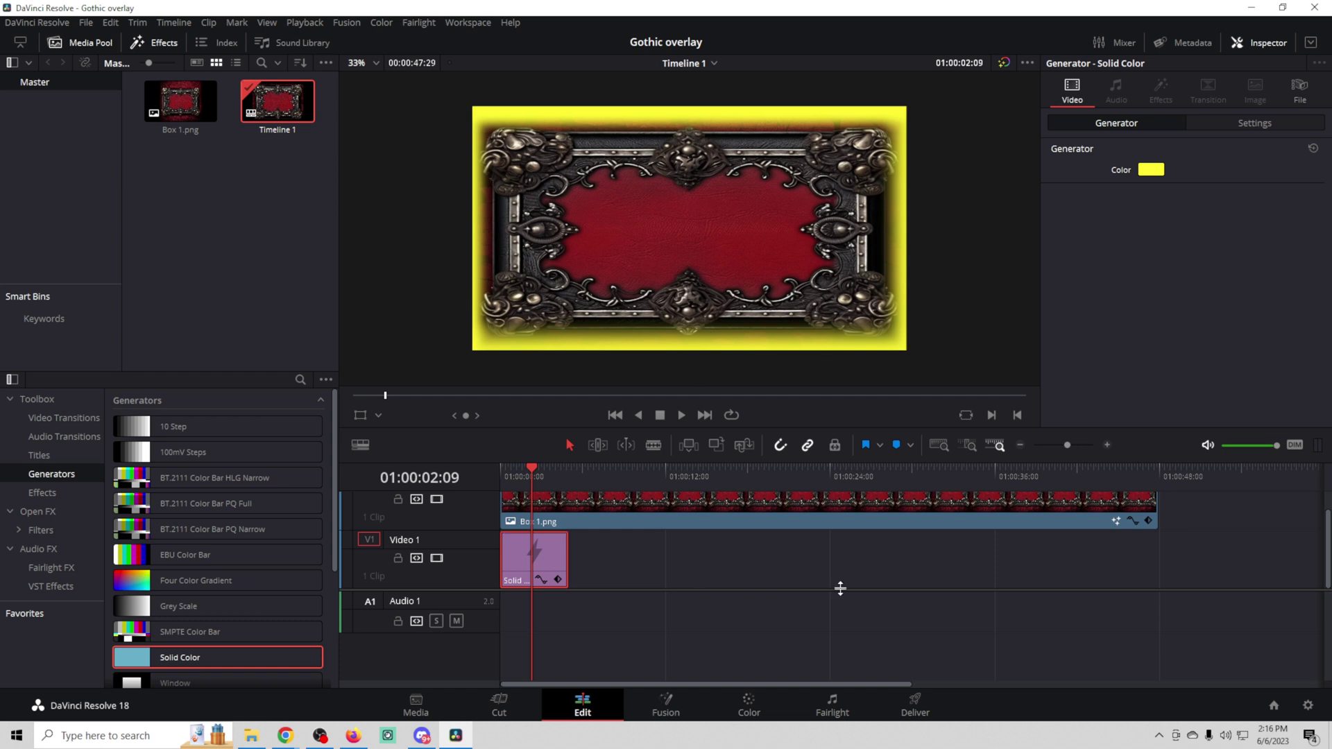
Rearrange the clips so Box 1.png is on Video 1 and the Solid Color is above it on Video 2, and enlarge the video track area
scroll(783, 575, "up", 1)
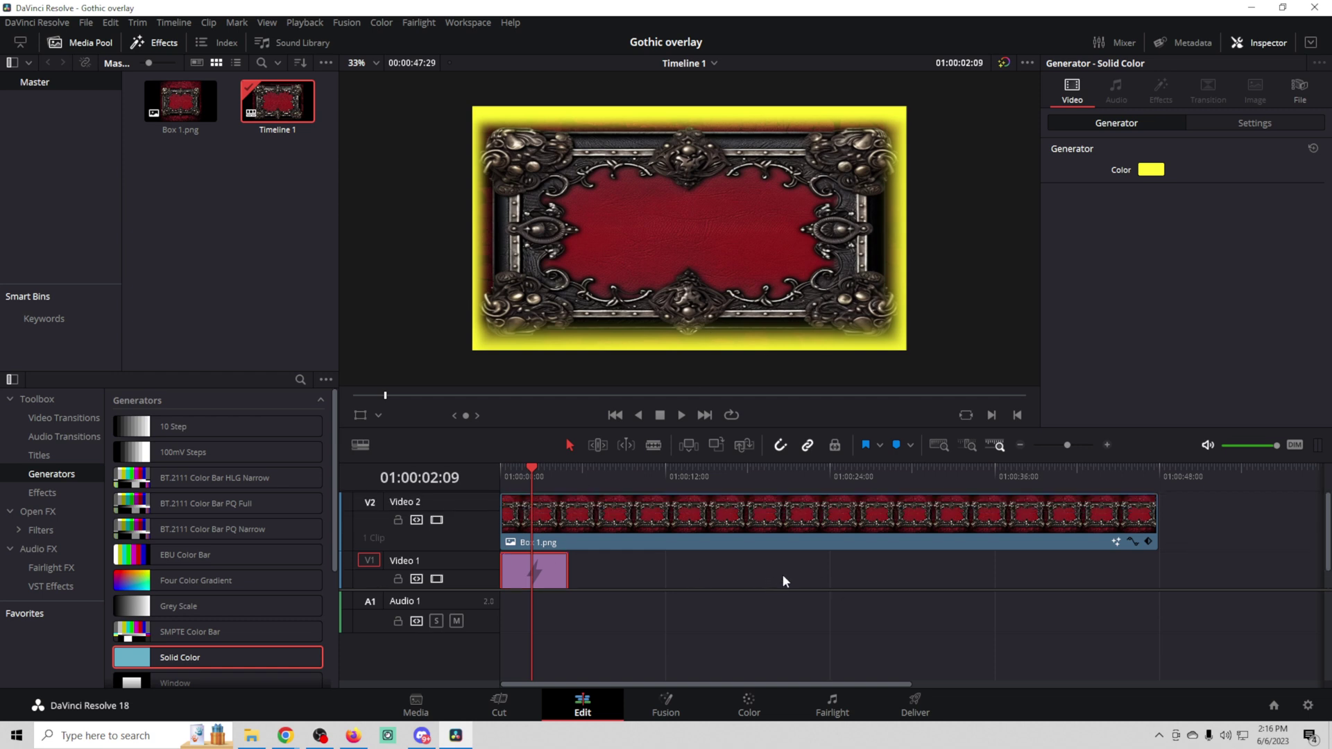
scroll(782, 575, "down", 1)
scroll(741, 522, "up", 1)
left_click_drag(555, 572, 554, 522)
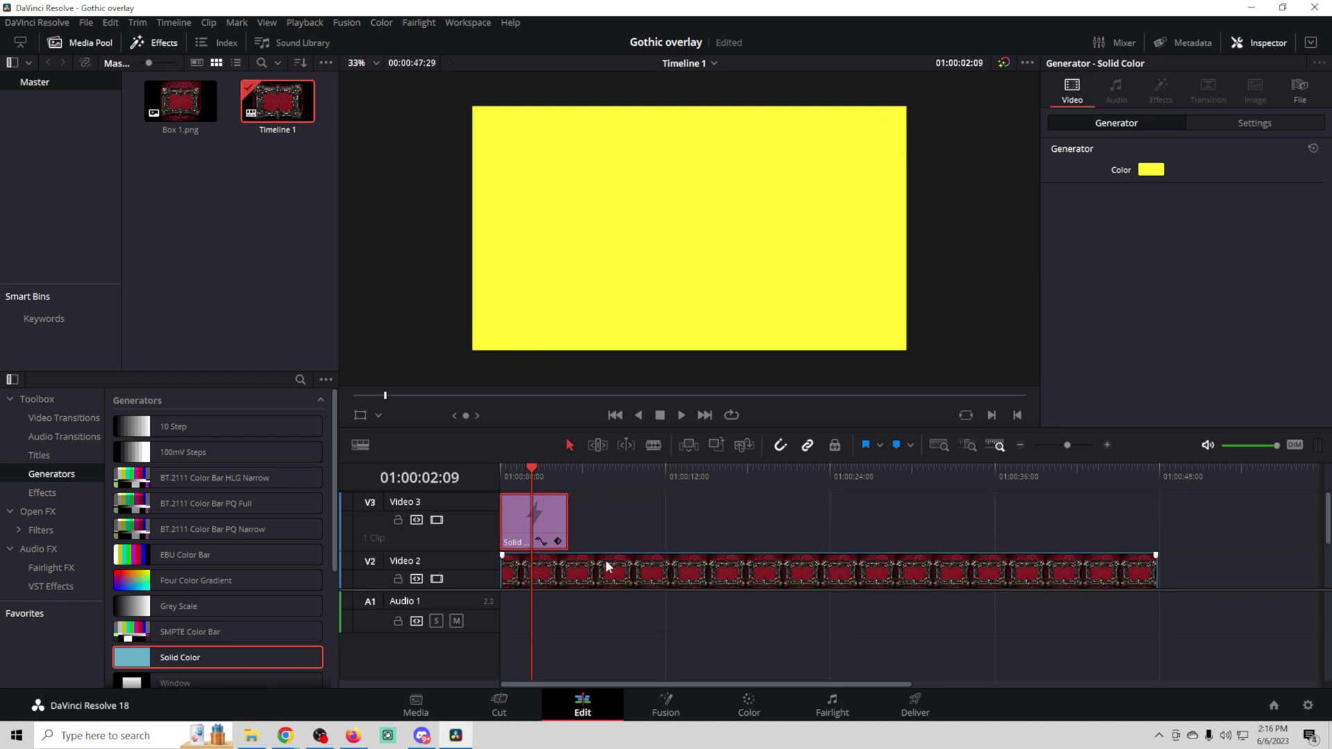
scroll(644, 566, "down", 3)
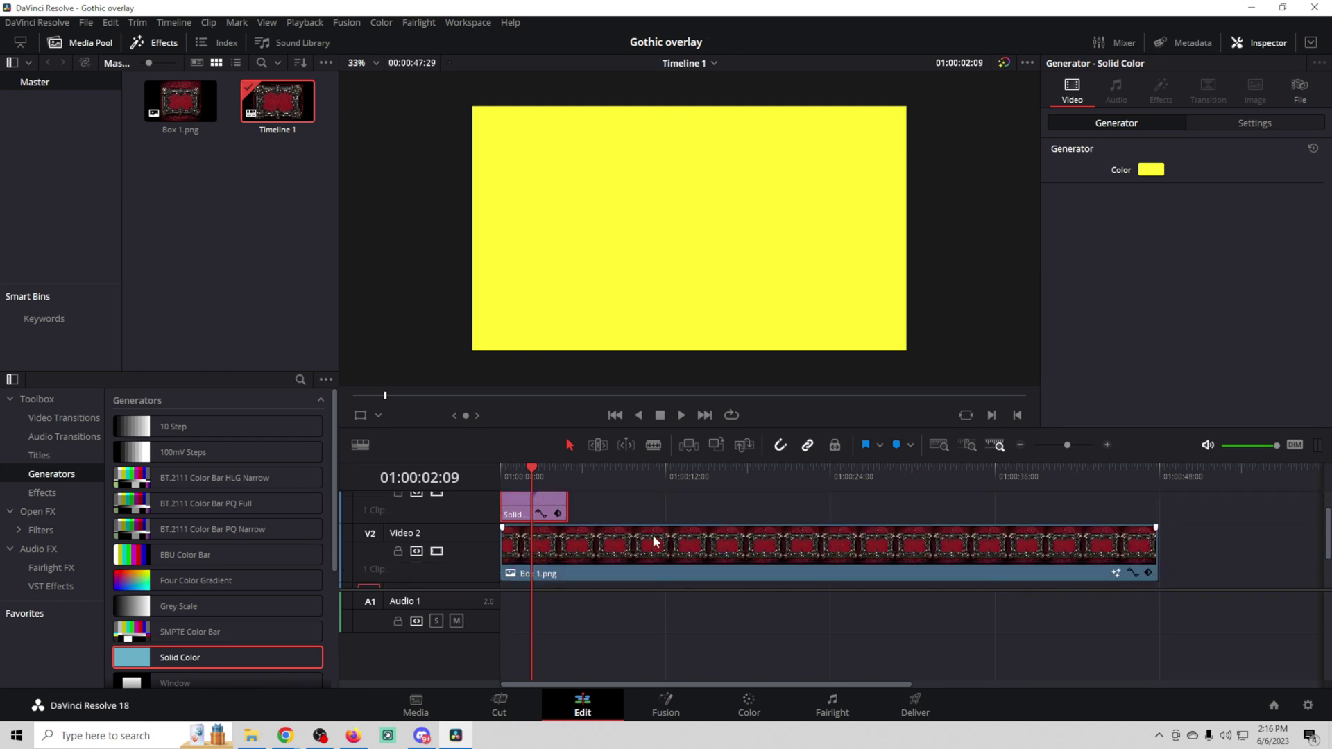
left_click_drag(661, 516, 655, 562)
scroll(584, 518, "up", 2)
left_click_drag(542, 502, 535, 556)
scroll(640, 534, "down", 3)
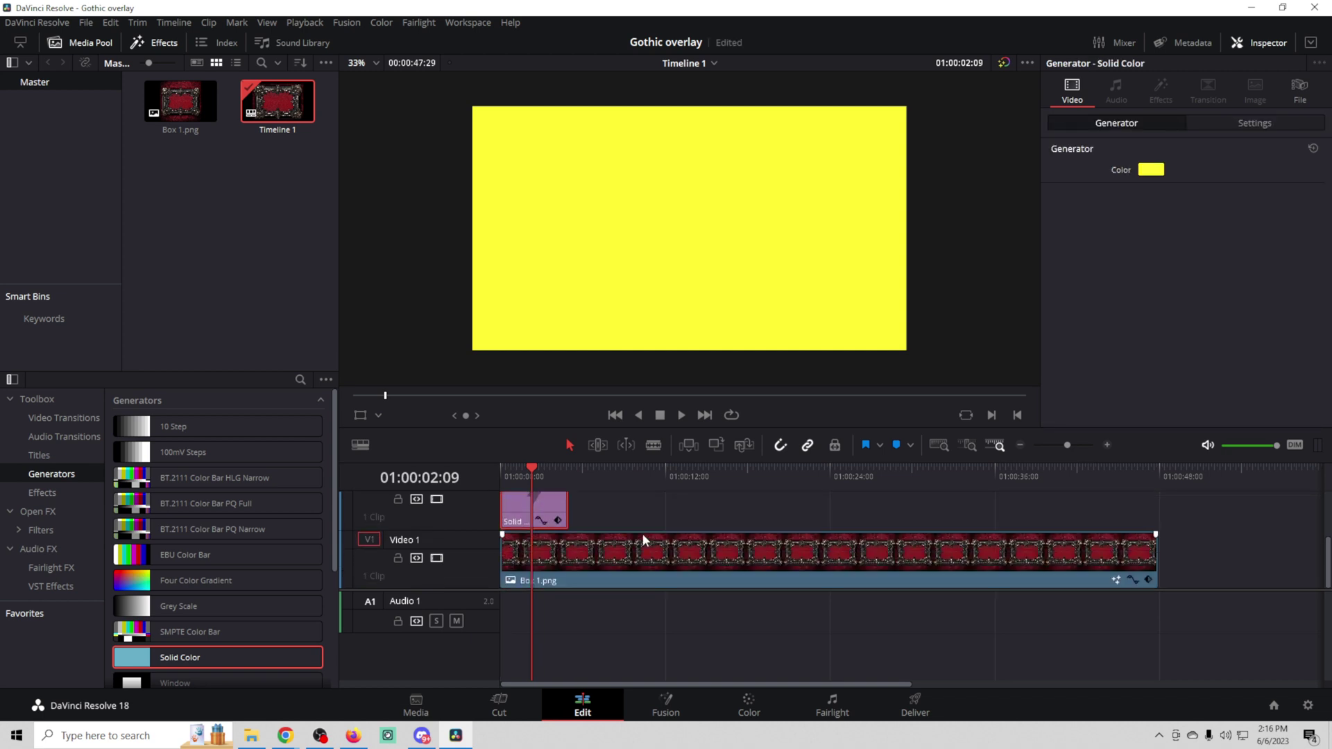
left_click_drag(664, 595, 664, 646)
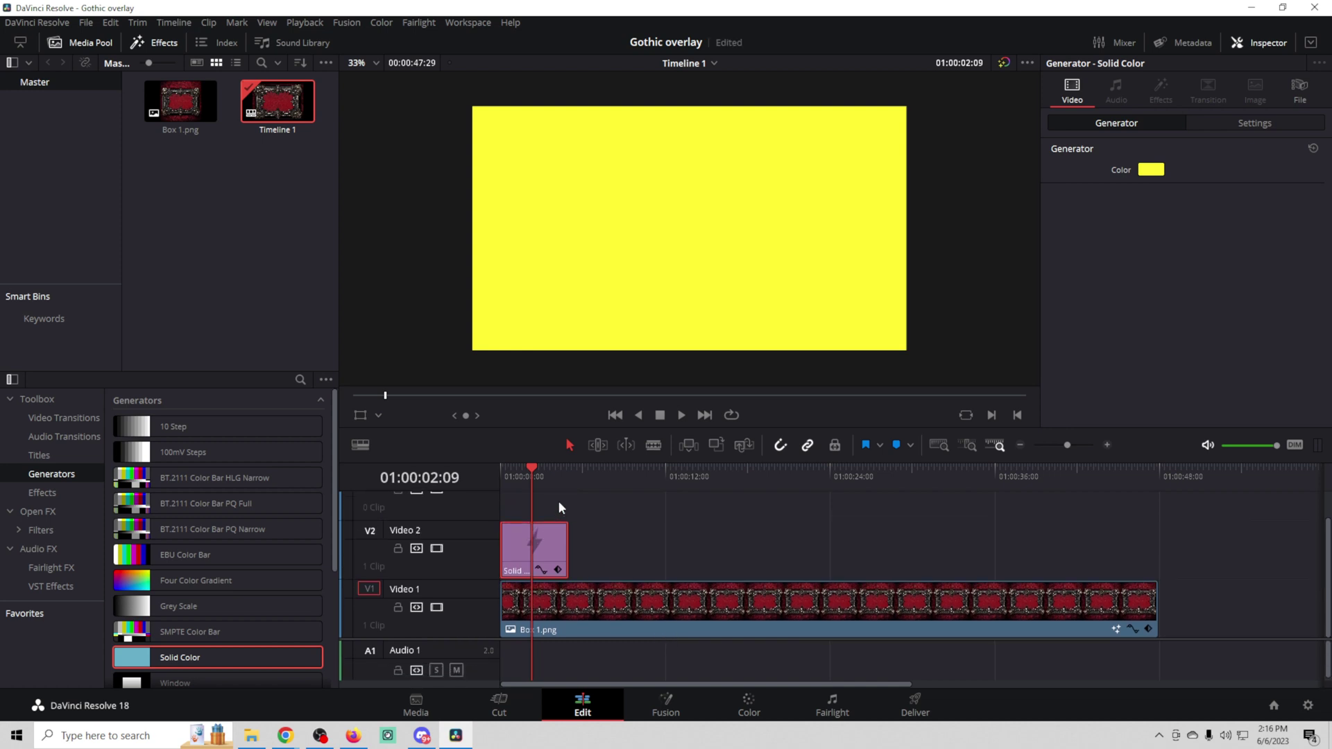
Lower the Solid Color clip's opacity to 30.53 and extend the clip to the end of Box 1.png
left_click(1256, 124)
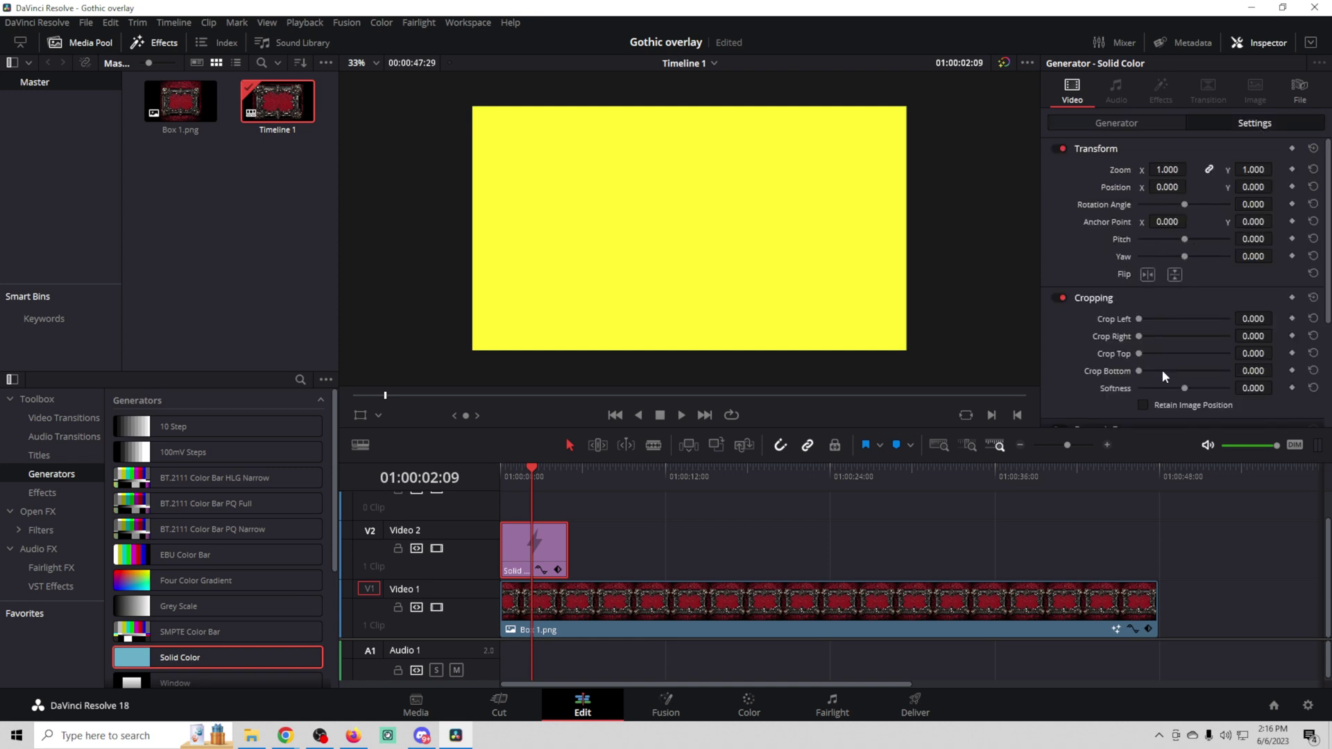
scroll(1103, 375, "down", 3)
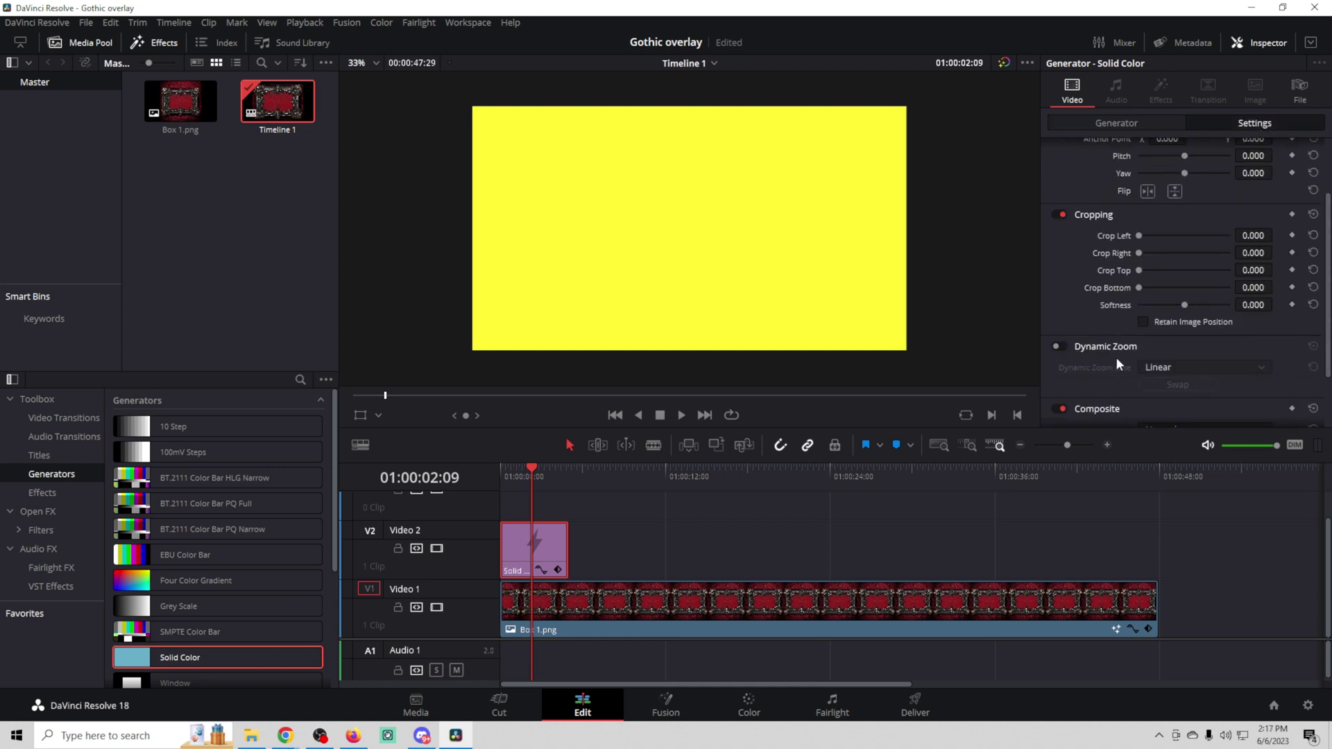
scroll(1118, 364, "down", 3)
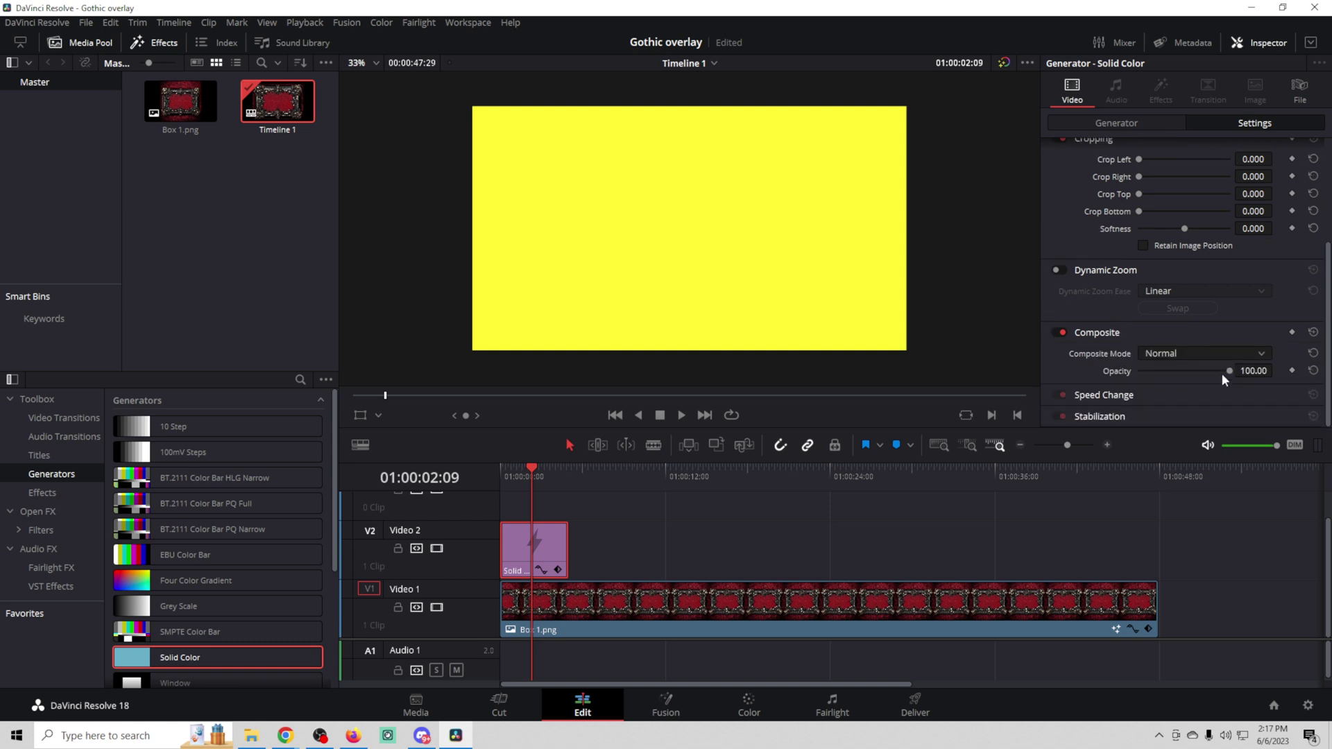
left_click_drag(1197, 369, 1167, 372)
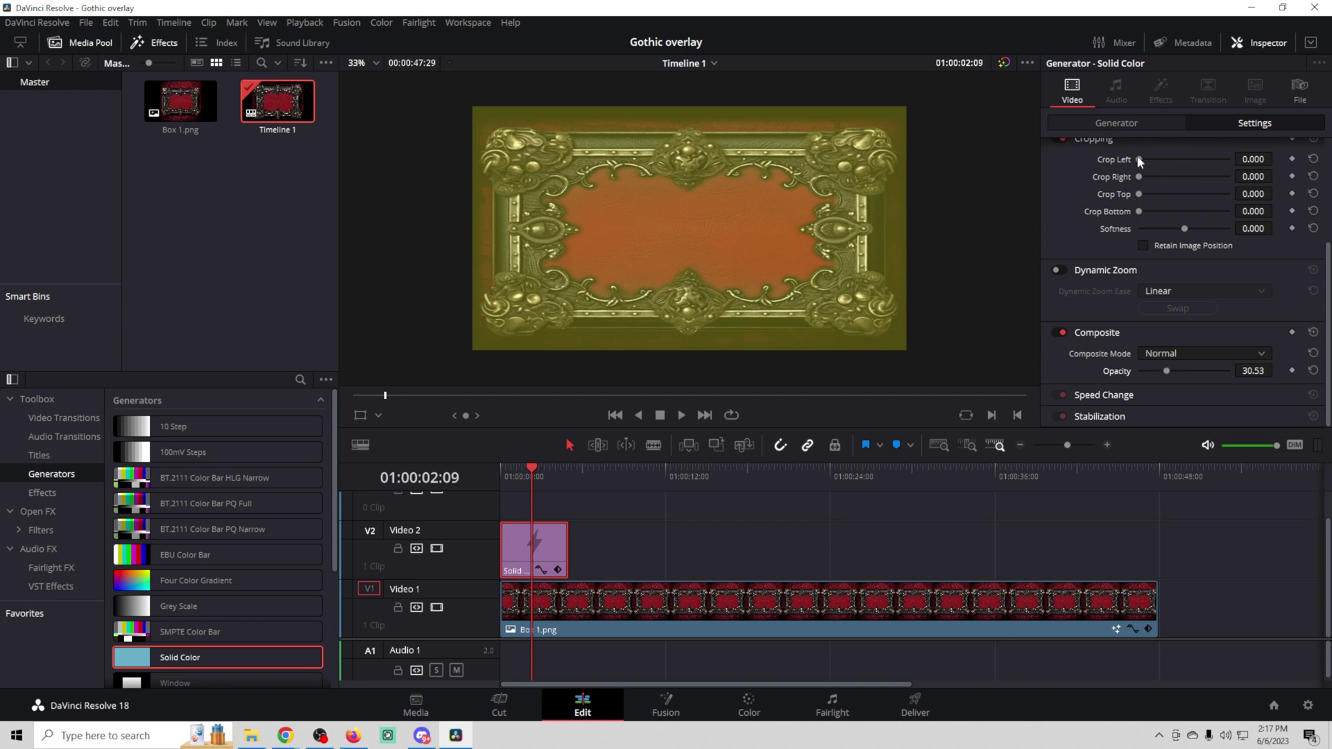
left_click_drag(566, 547, 1158, 547)
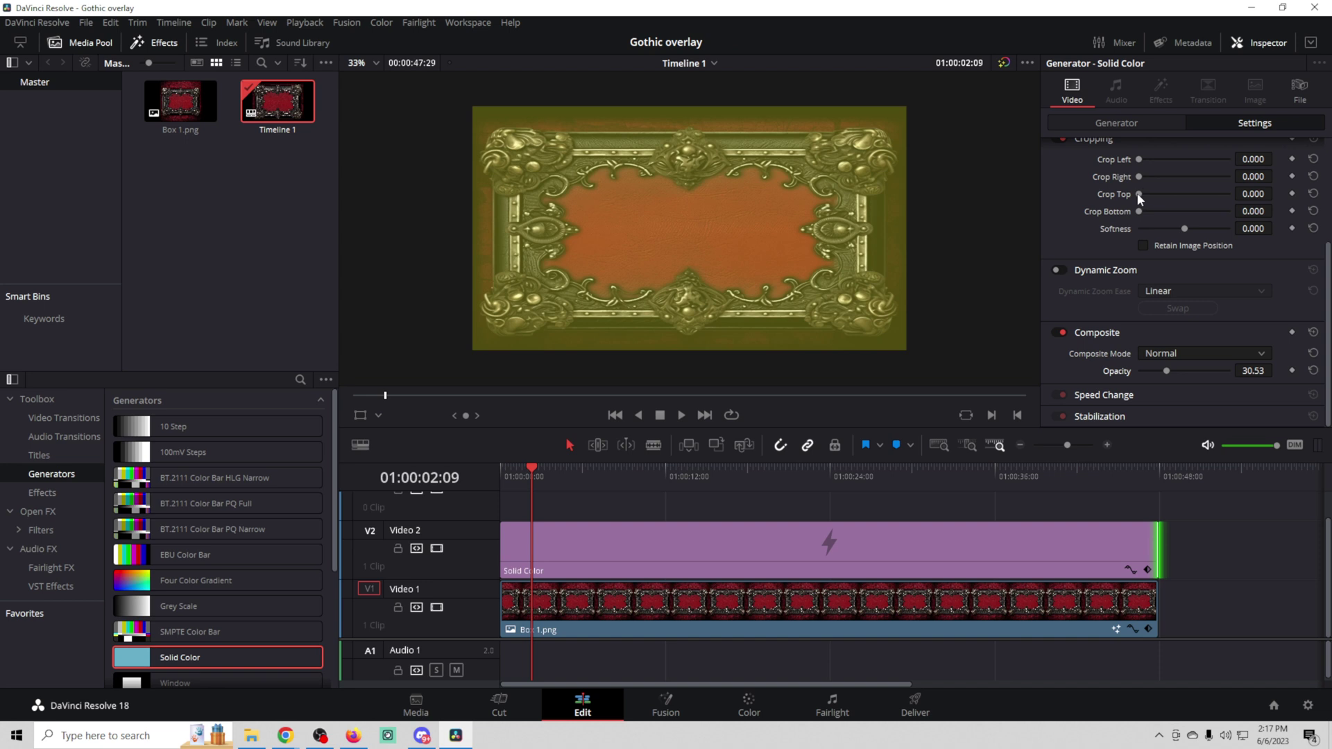
Crop the Solid Color clip to left 439.7, right 1113.9, top 906.9 and bottom 148.4, with softness 5.34 and opacity 25.19
left_click_drag(1140, 194, 1214, 220)
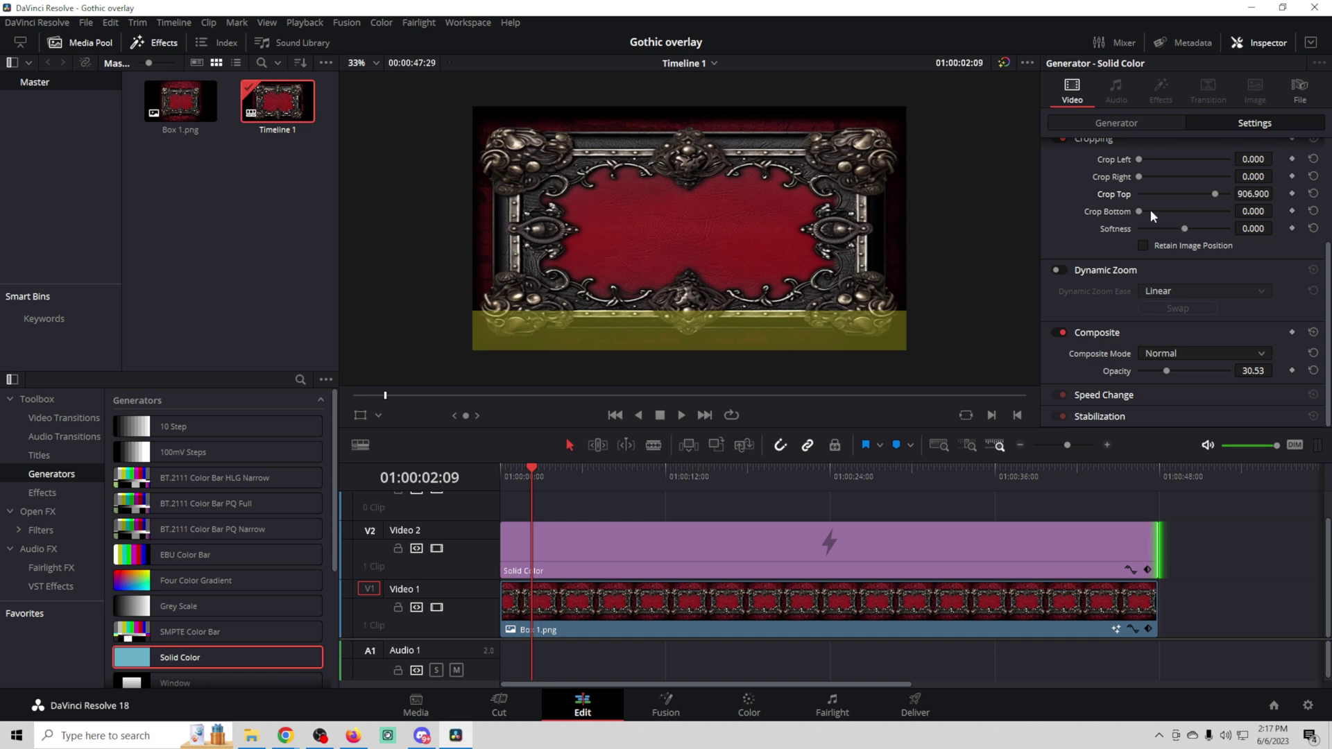
left_click_drag(1138, 212, 1150, 213)
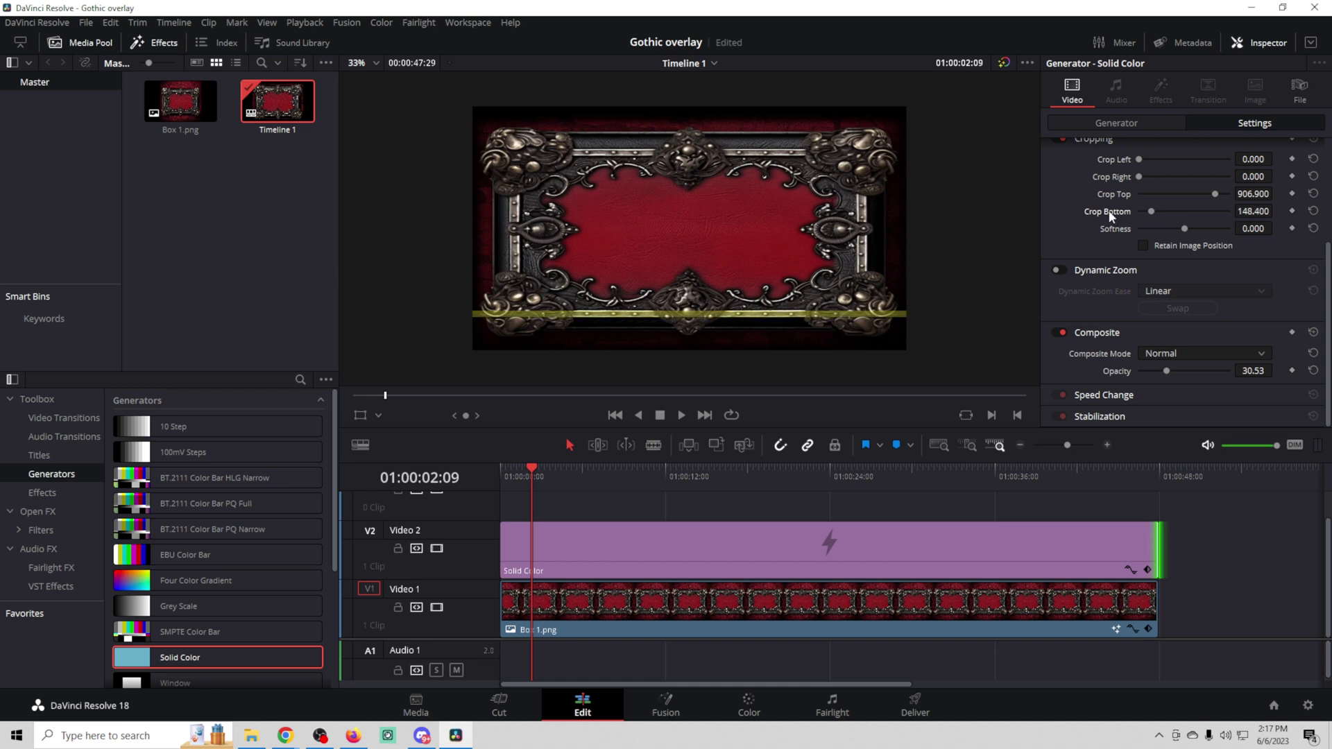
left_click_drag(1138, 158, 1158, 169)
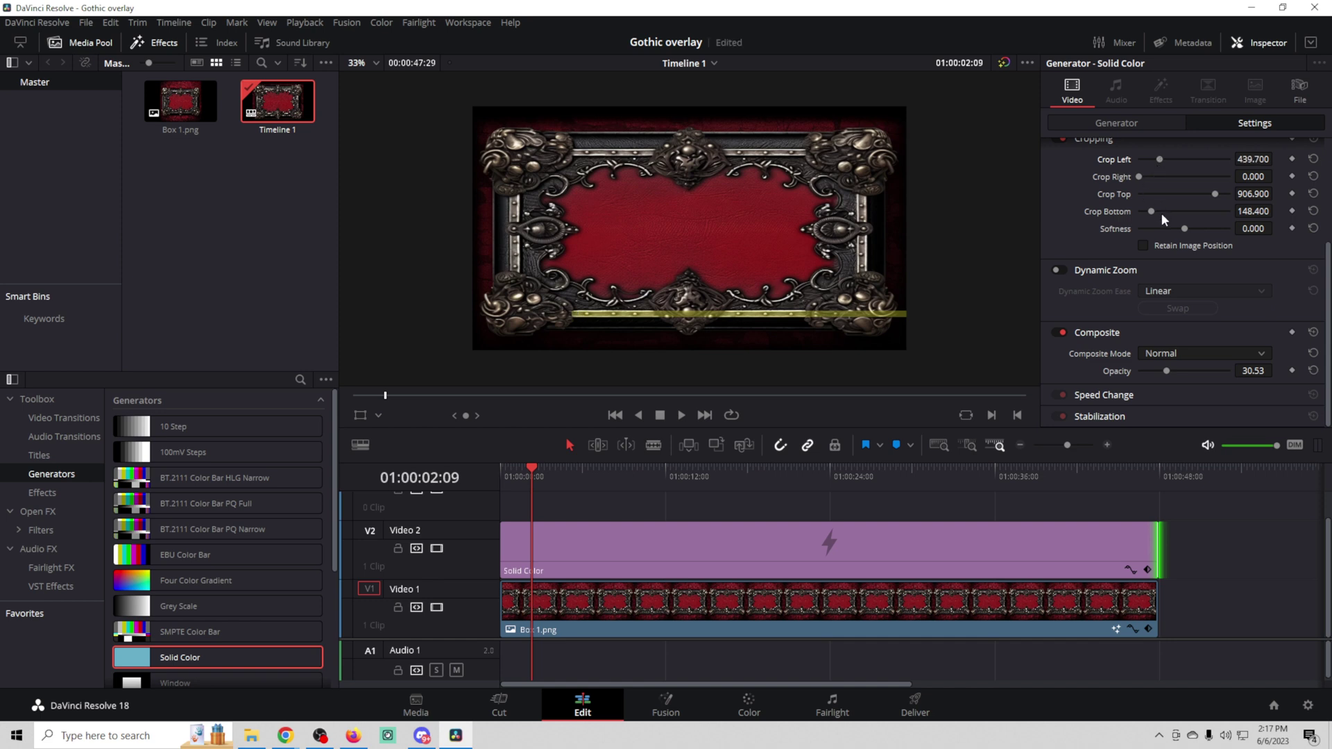
left_click_drag(1142, 177, 1192, 191)
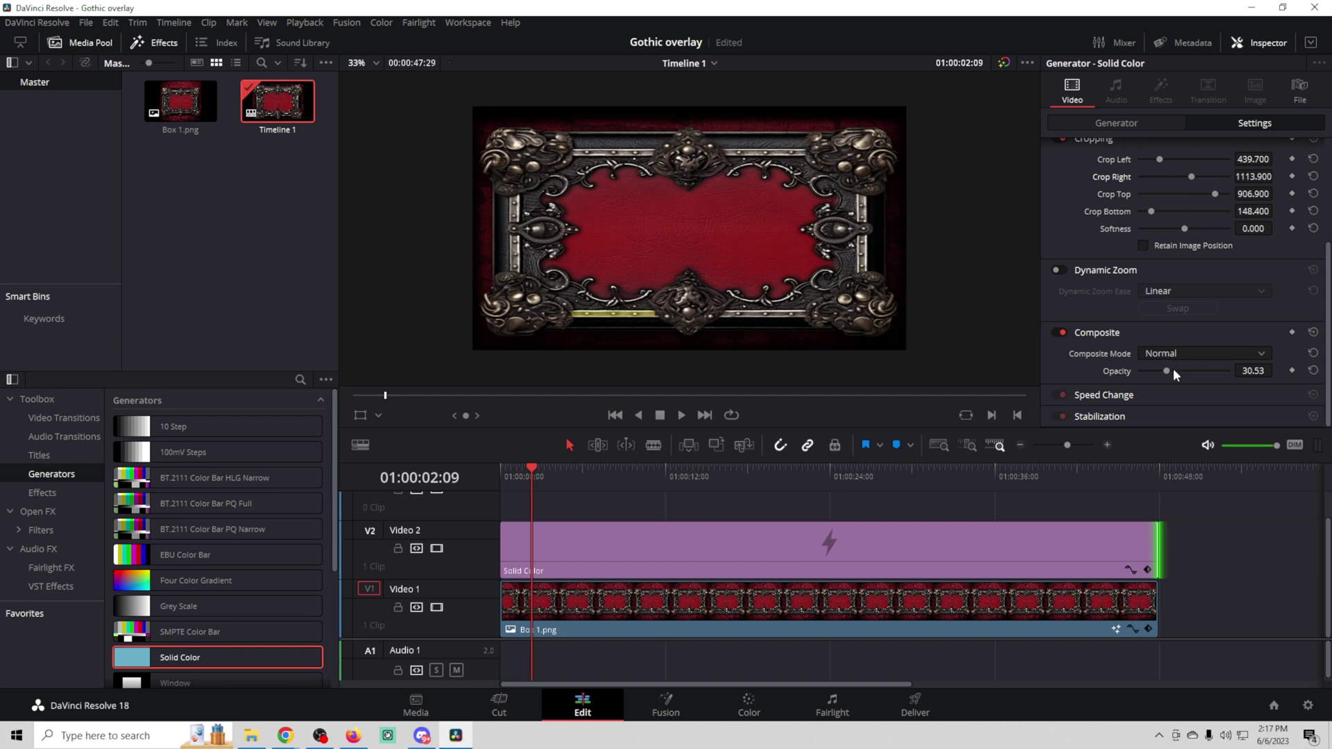
mouse_move(1165, 371)
left_mouse_down()
mouse_move(1144, 376)
mouse_move(1162, 376)
left_mouse_up()
left_click_drag(1187, 233, 1189, 235)
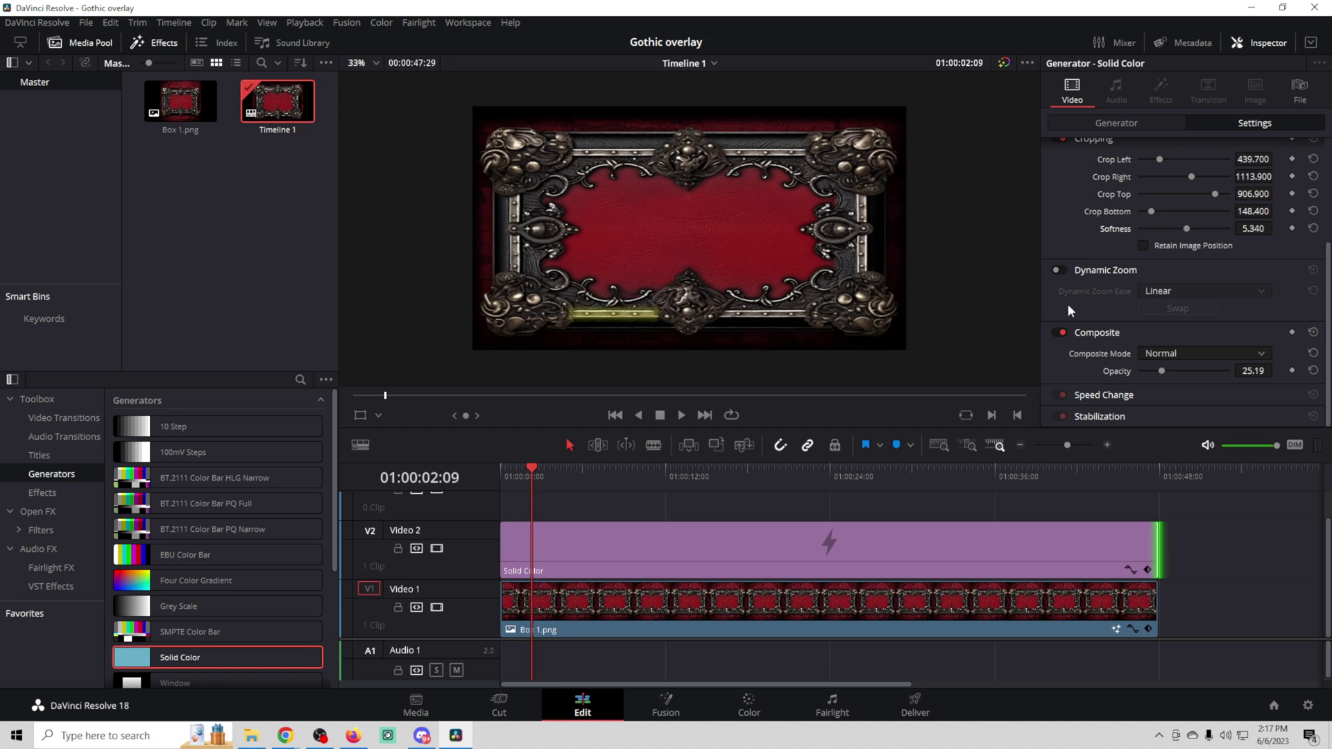
Duplicate the Solid Color clip onto the track above and set the copy's Position X to 664
left_click(551, 547)
key("Home")
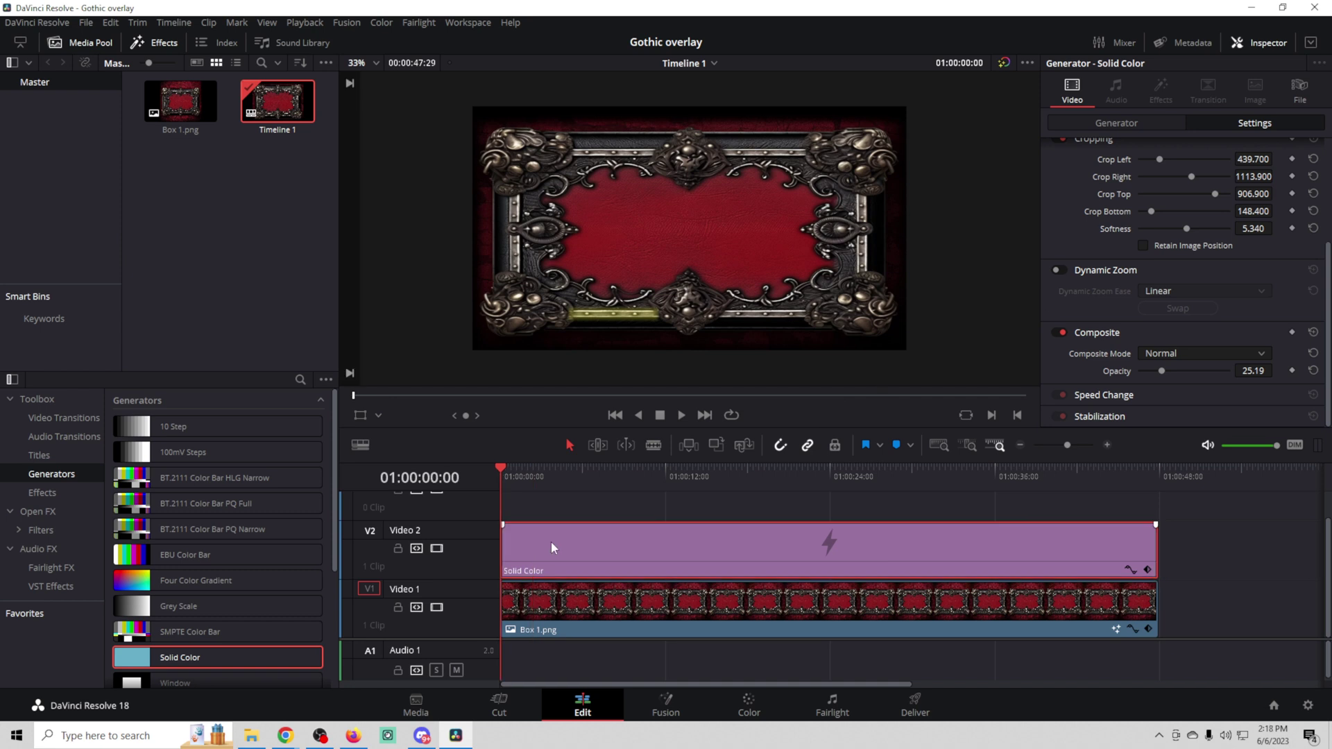
left_click_drag(550, 542, 552, 509)
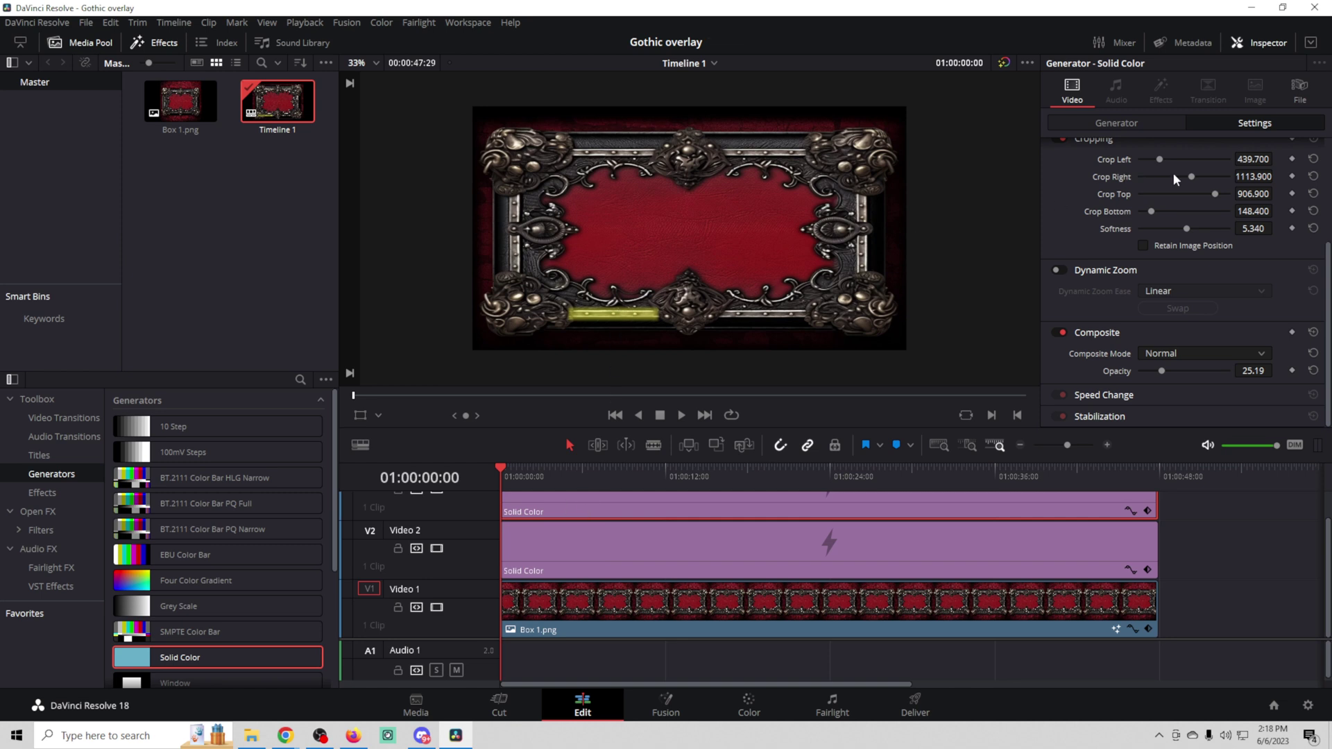
scroll(1081, 239, "up", 3)
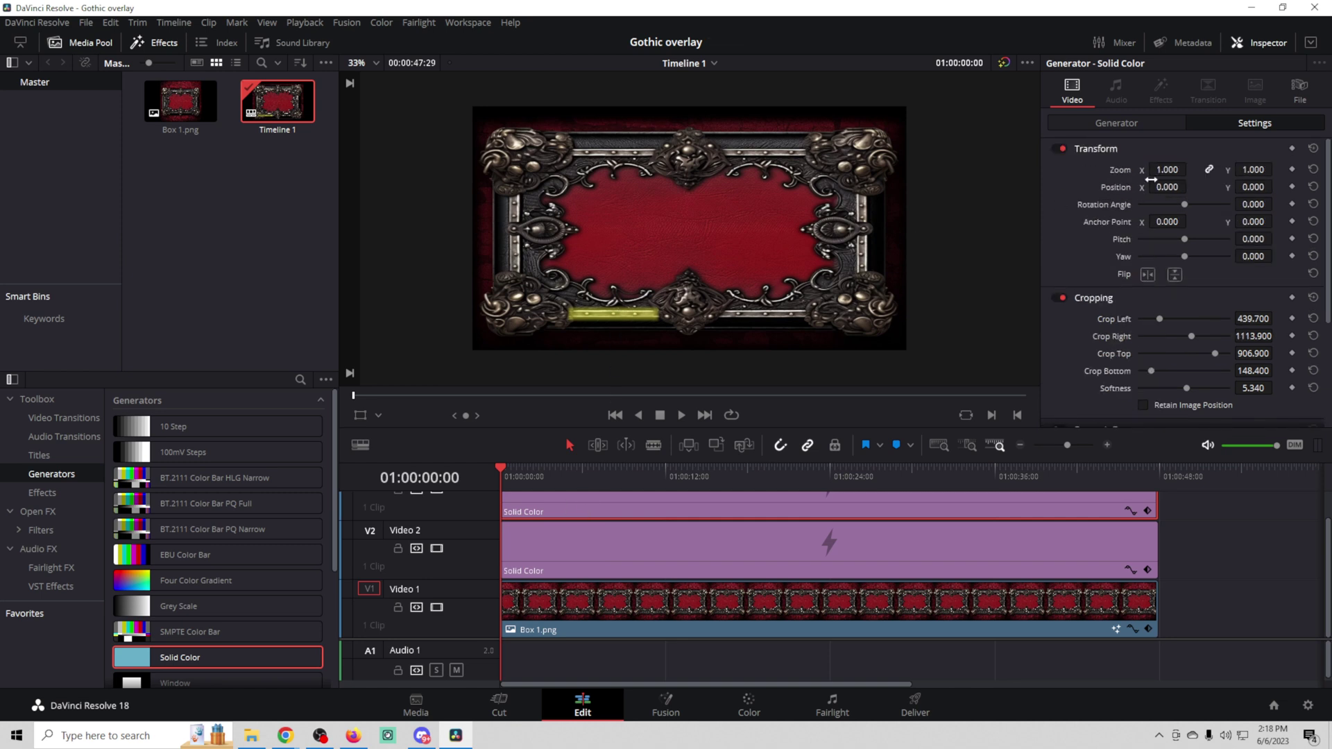
left_click_drag(1167, 187, 1190, 186)
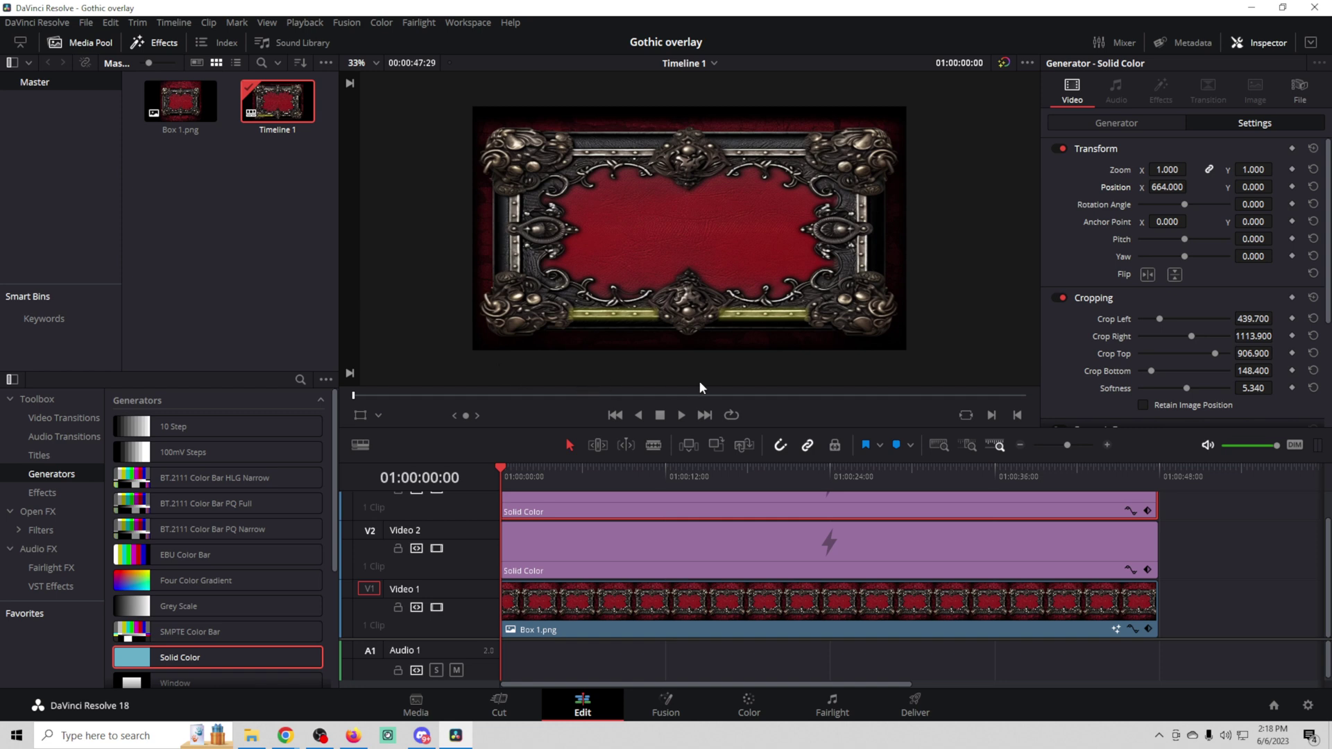
Set Crop Right to 1480.3 on both Solid Color clips, keyframe Crop Right and softness on the Video 3 copy, and lower its softness to 0.76
left_click(627, 530)
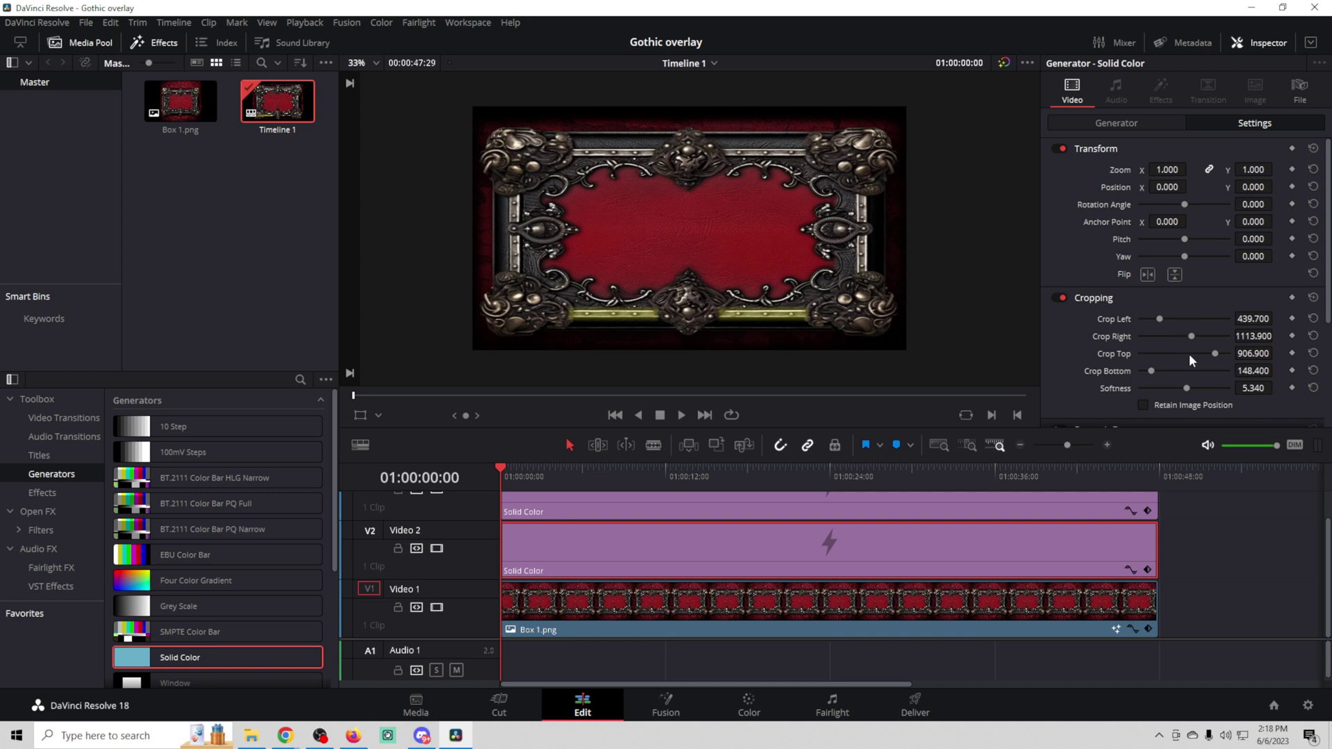
left_click_drag(1192, 334, 1209, 340)
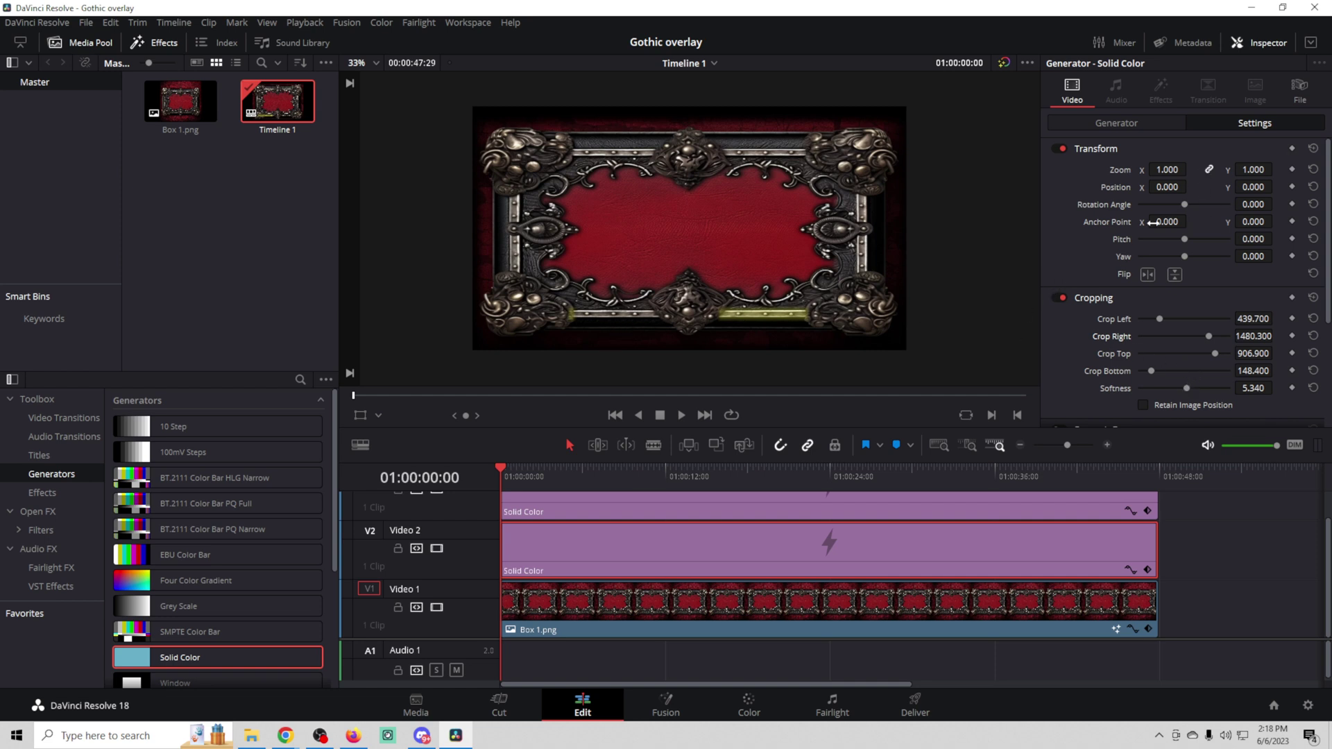
left_click(866, 499)
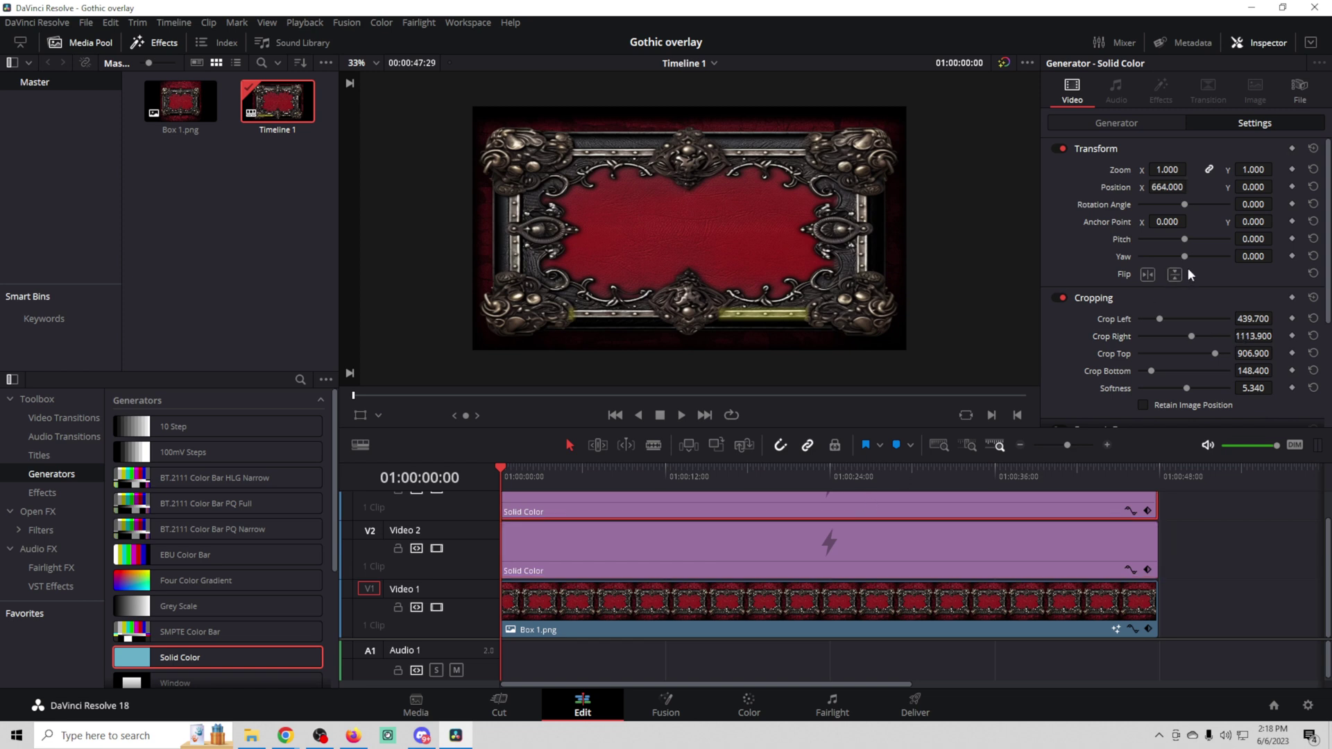
left_click_drag(1194, 335, 1205, 334)
left_click_drag(1209, 337, 1210, 347)
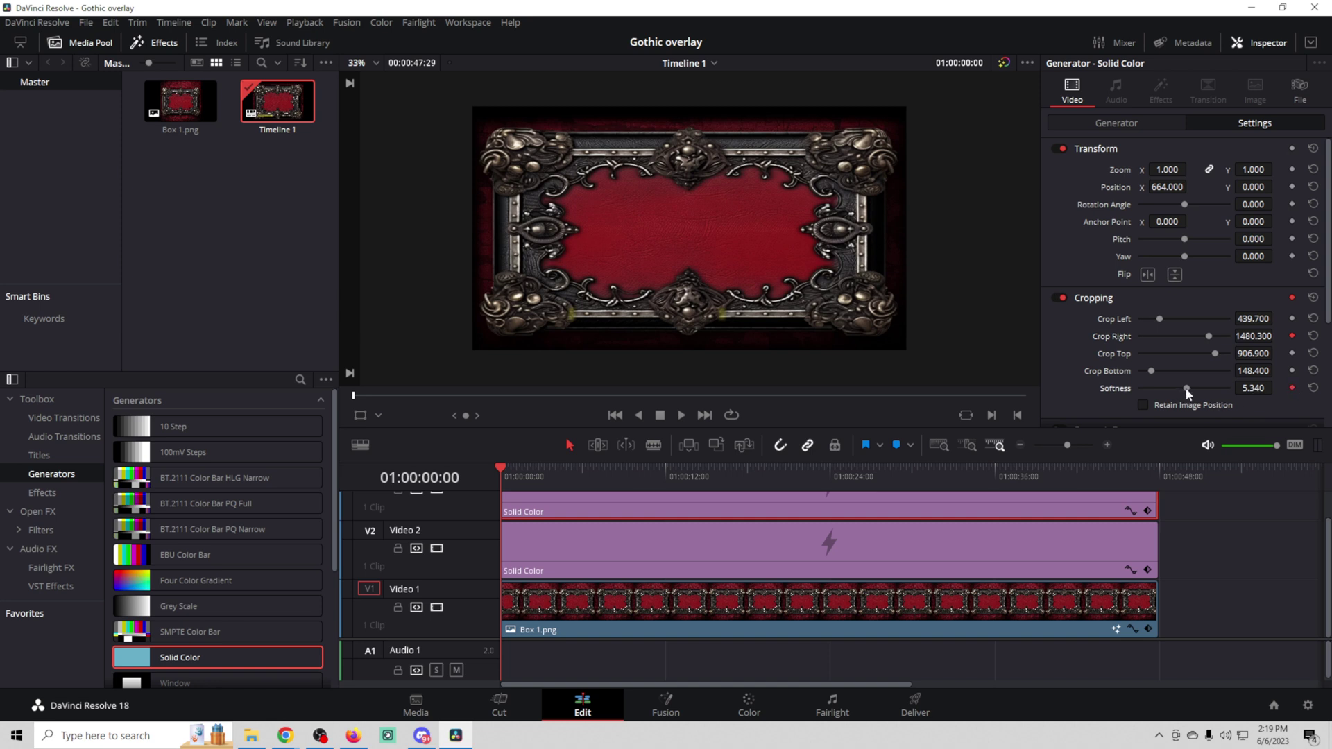
left_click_drag(1187, 391, 1188, 393)
Keyframe Crop Right at the start of the Video 2 Solid Color, reduce its softness to 0.76, and save the project
left_click(590, 549)
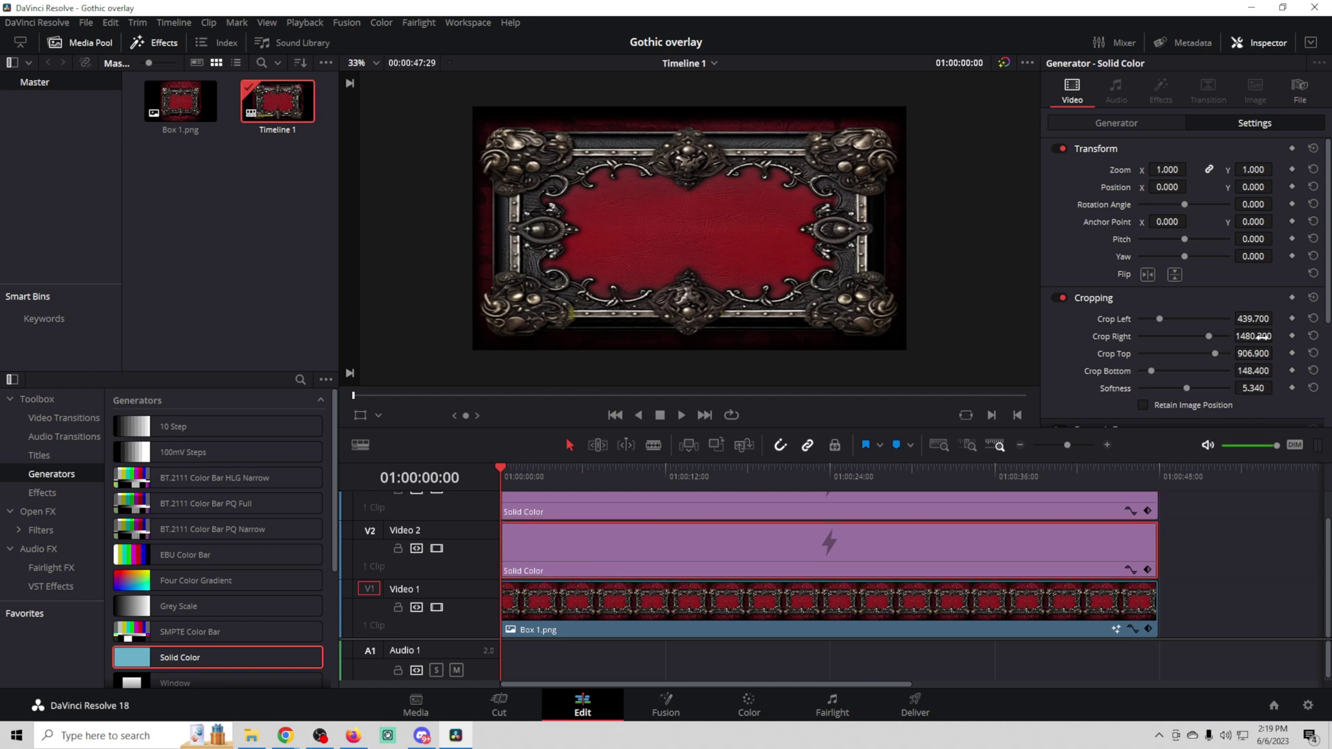
left_click(1292, 336)
left_click_drag(1185, 389, 1185, 393)
key("ctrl+s")
At 2 seconds, set the Video 2 Solid Color's Crop Right to 1113.9 and its softness to 3.82
left_click_drag(501, 468, 528, 469)
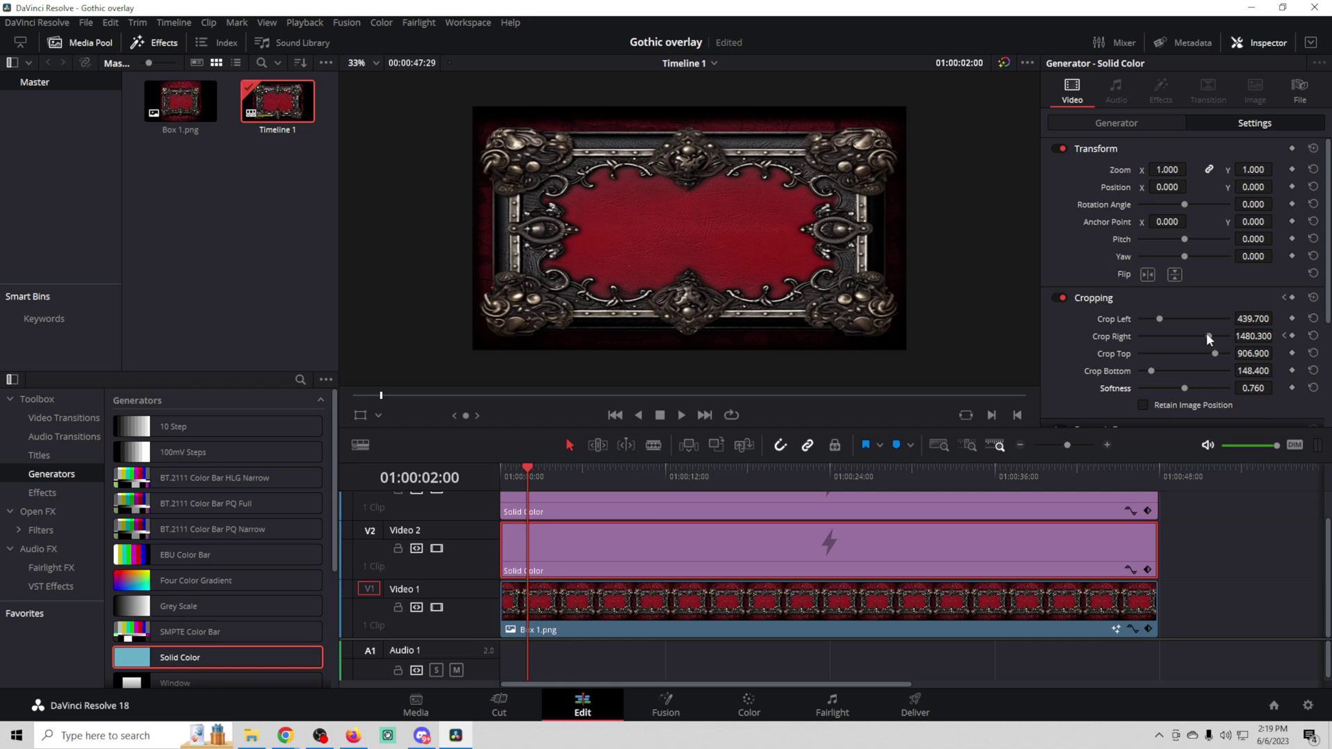
left_click_drag(1207, 335, 1192, 337)
left_click_drag(1187, 389, 1188, 390)
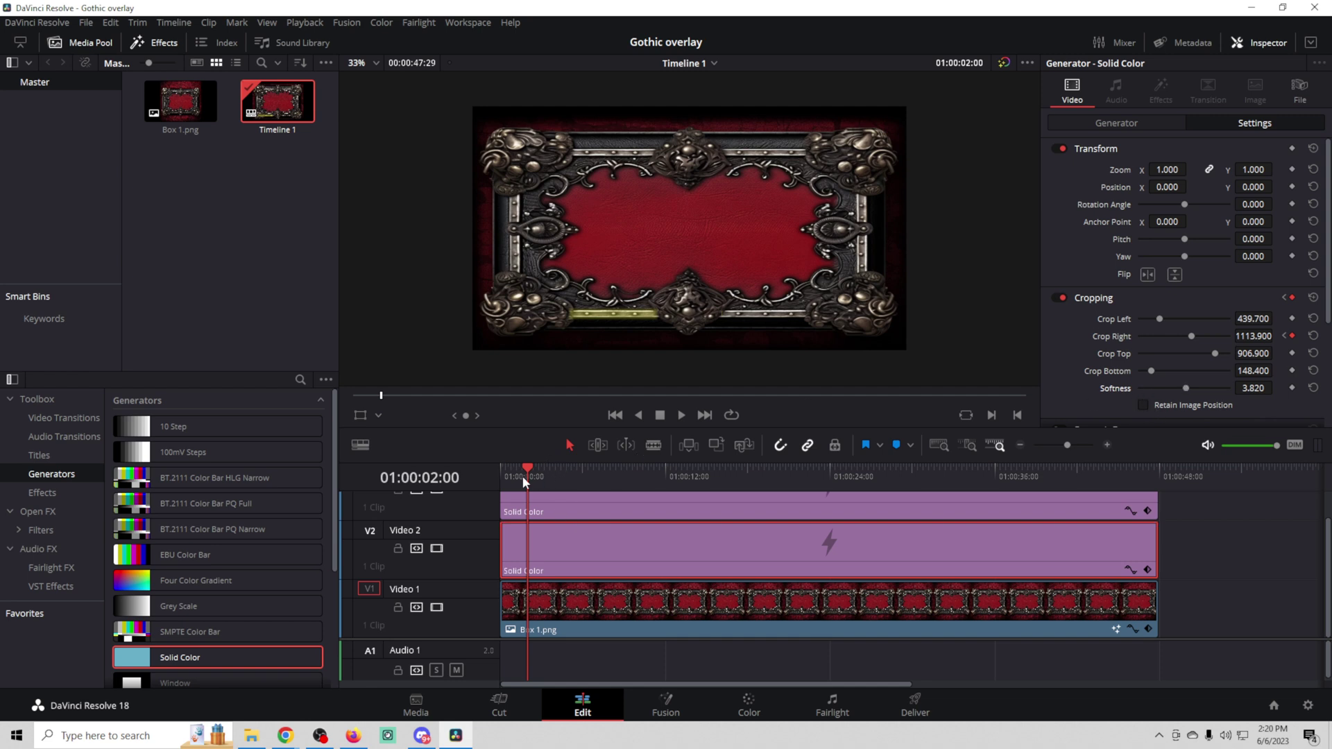
At 3 seconds, keyframe the Video 3 Solid Color's Crop Right and softness at their existing values
key("Right")
key("Right")
key("Right")
key("Right")
key("Right")
key("Right")
key("Right")
key("Right")
key("Right")
key("Right")
key("Right")
key("Right")
key("Right")
key("Right")
key("Right")
key("Right")
key("Right")
key("Right")
key("Right")
key("Right")
key("Right")
key("Right")
key("Right")
key("Right")
key("Right")
key("Right")
key("Right")
key("Right")
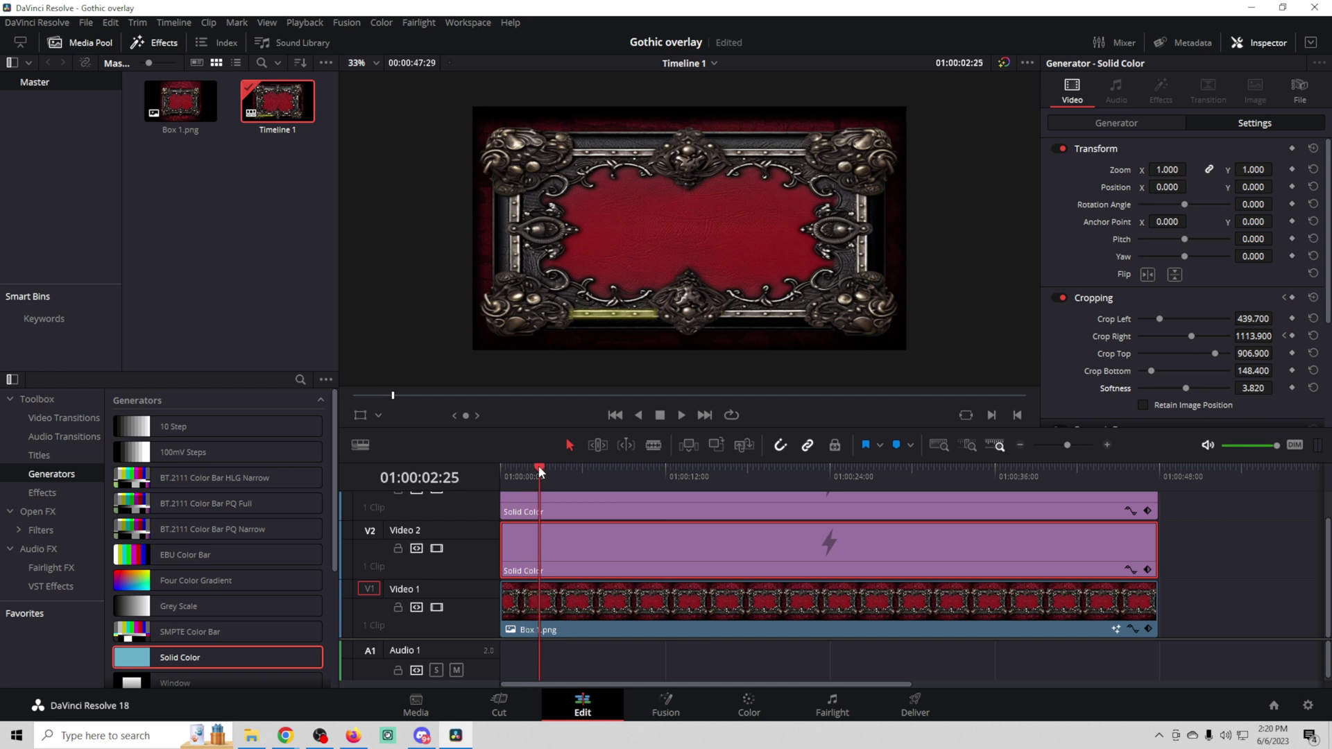
left_click(864, 513)
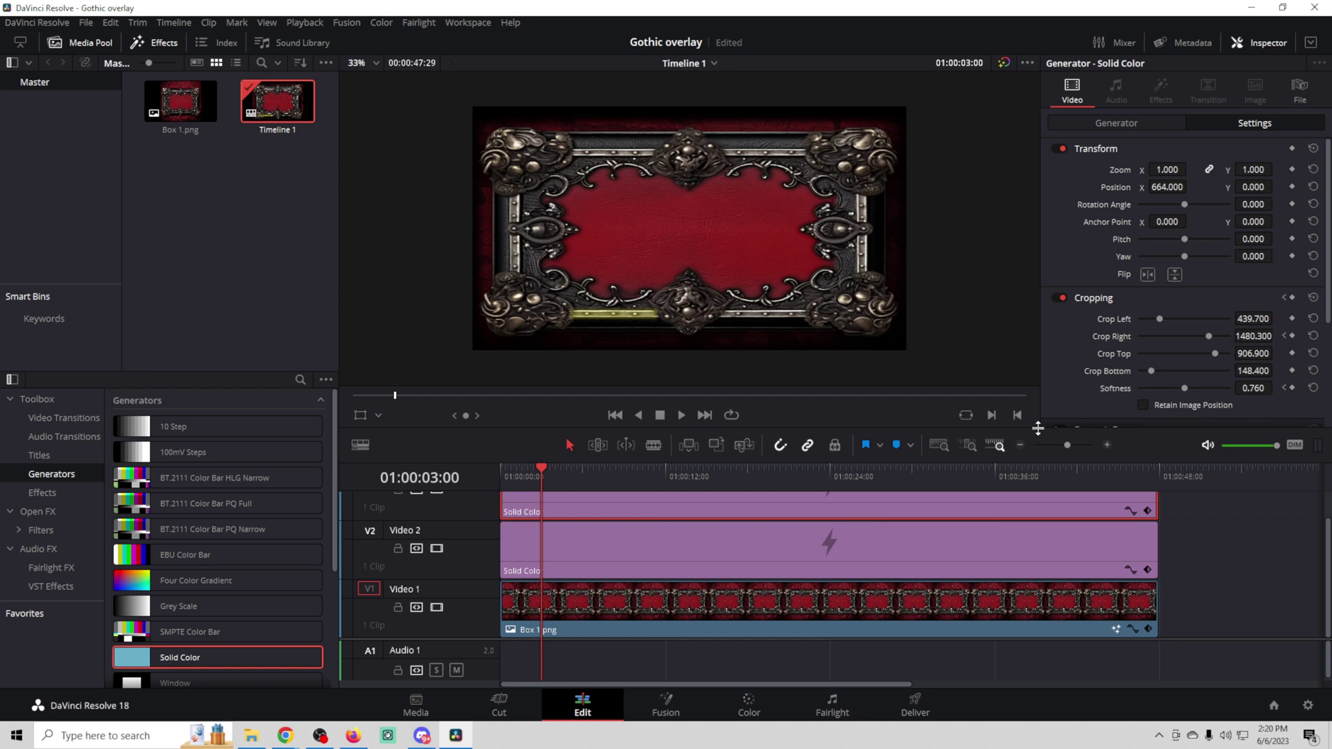
left_click(1292, 336)
left_click(1291, 388)
At 5 seconds, set the Video 3 Solid Color's Crop Right to 1113.9 and softness to 3.82, and save the project
left_click(541, 468)
left_click_drag(541, 464, 568, 472)
left_click_drag(1210, 335, 1191, 340)
left_click_drag(1185, 388, 1185, 388)
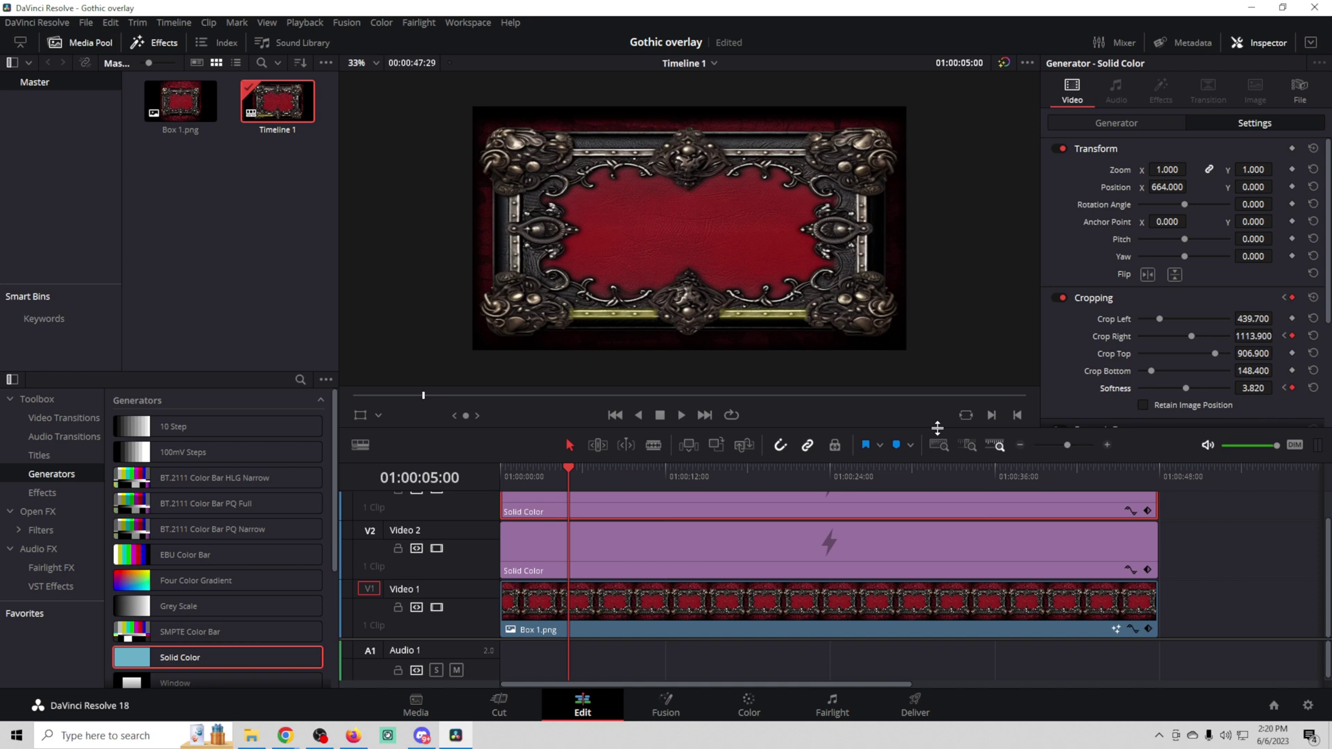
key("ctrl+s")
Play the timeline from the start twice to review the crop animation of the two lower bars
left_click(614, 415)
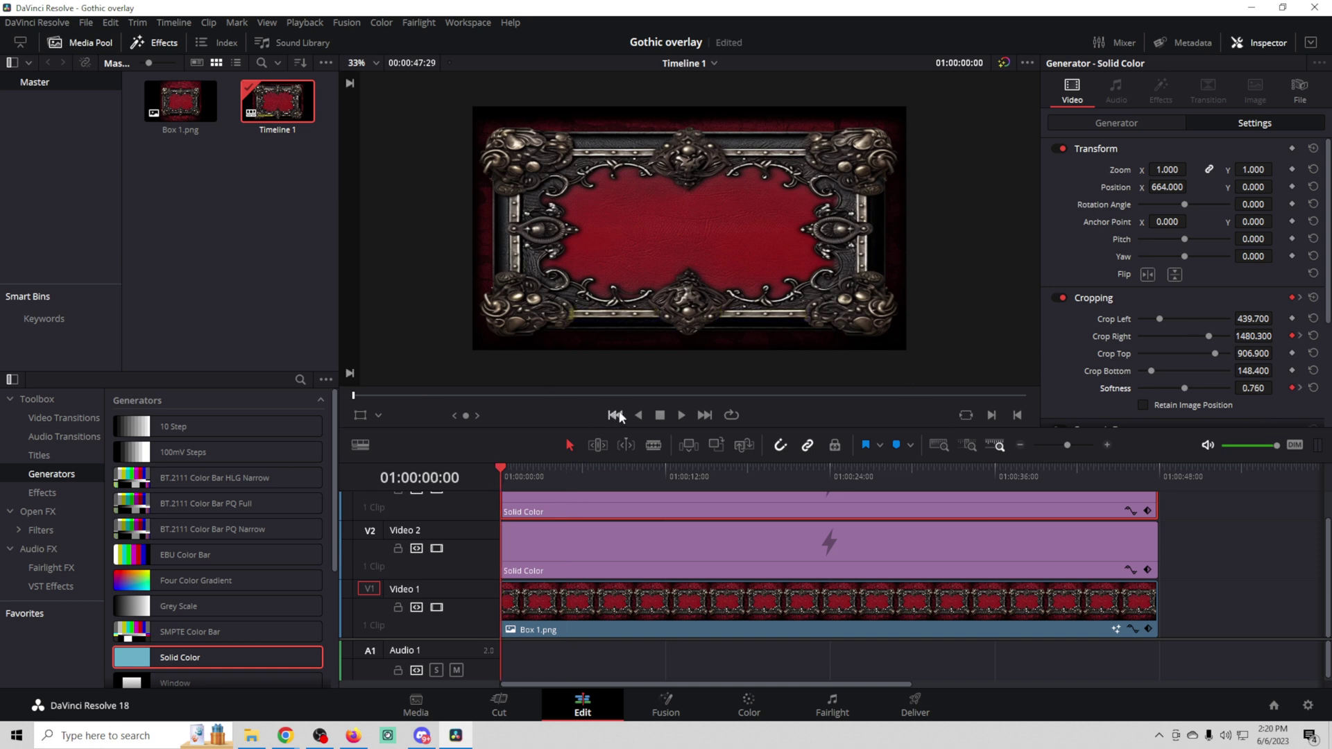
left_click(681, 415)
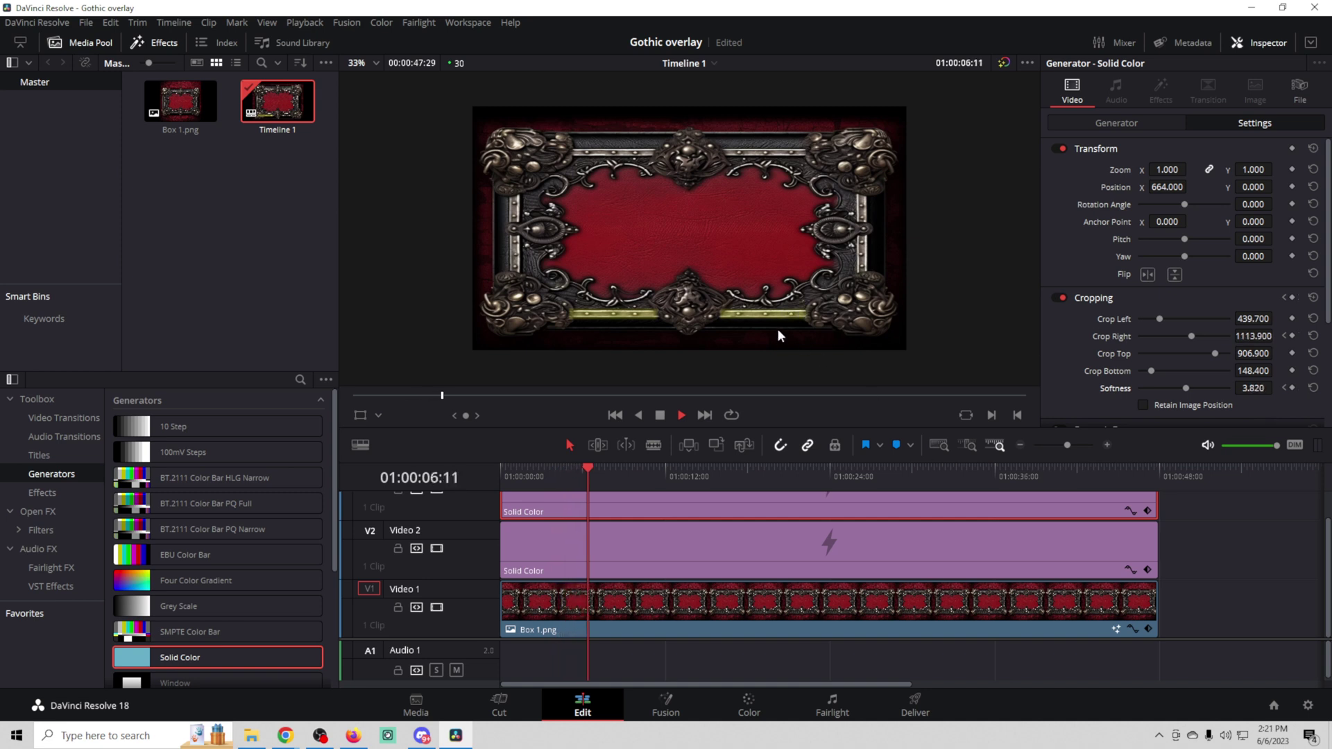
scroll(777, 326, "down", 4)
scroll(777, 322, "down", 4)
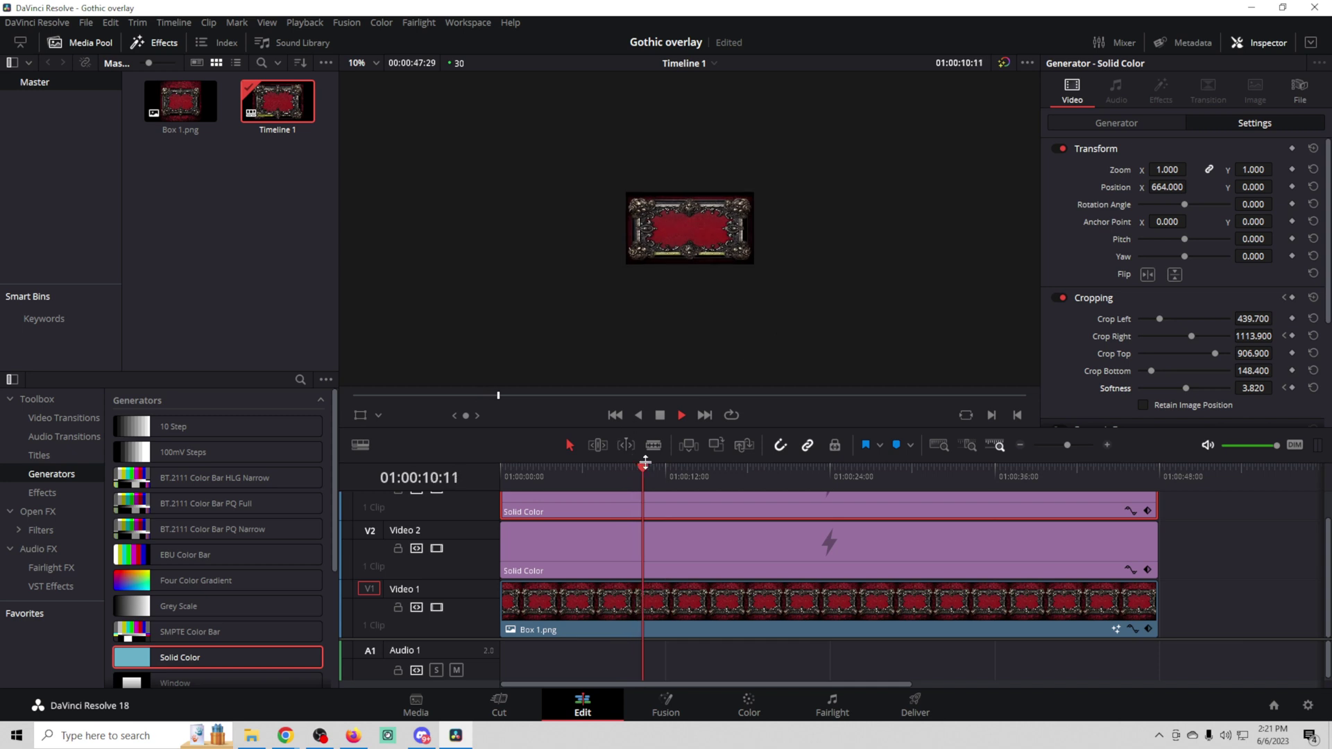
left_click_drag(648, 468, 481, 471)
left_click(680, 415)
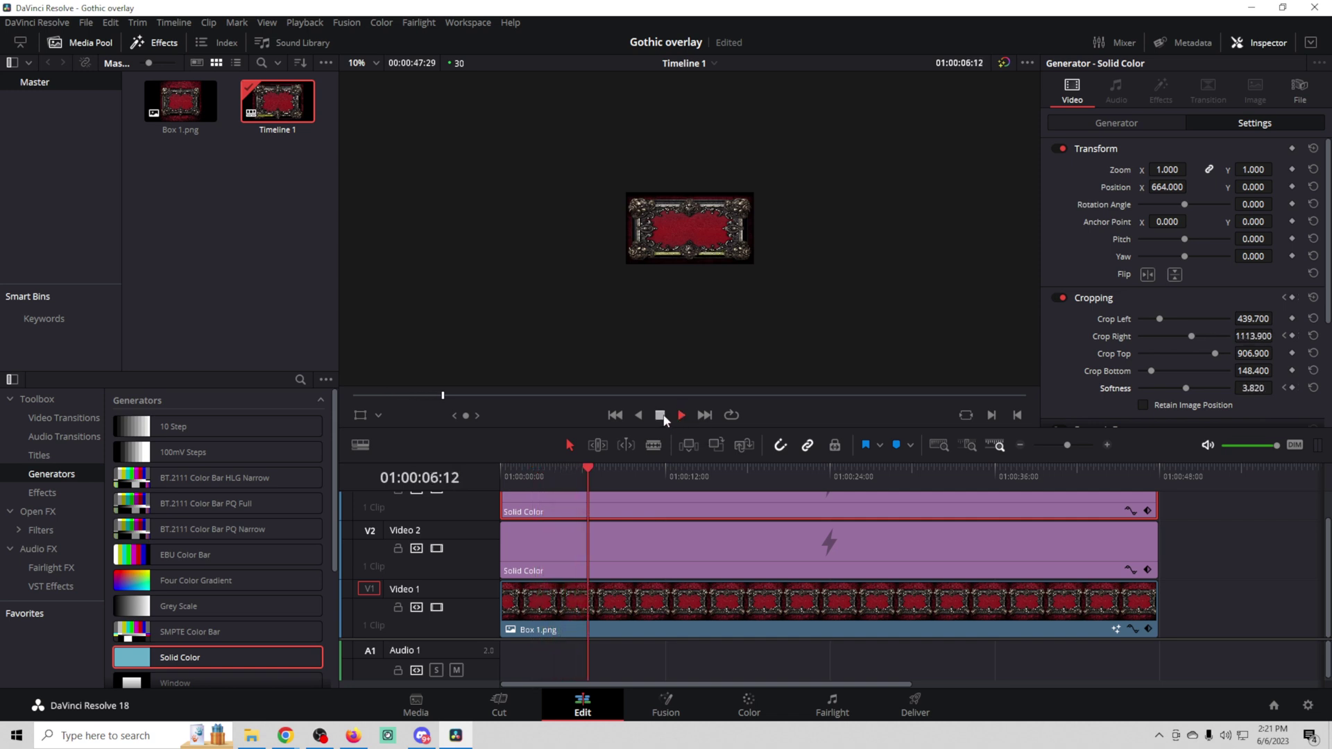
left_click(659, 414)
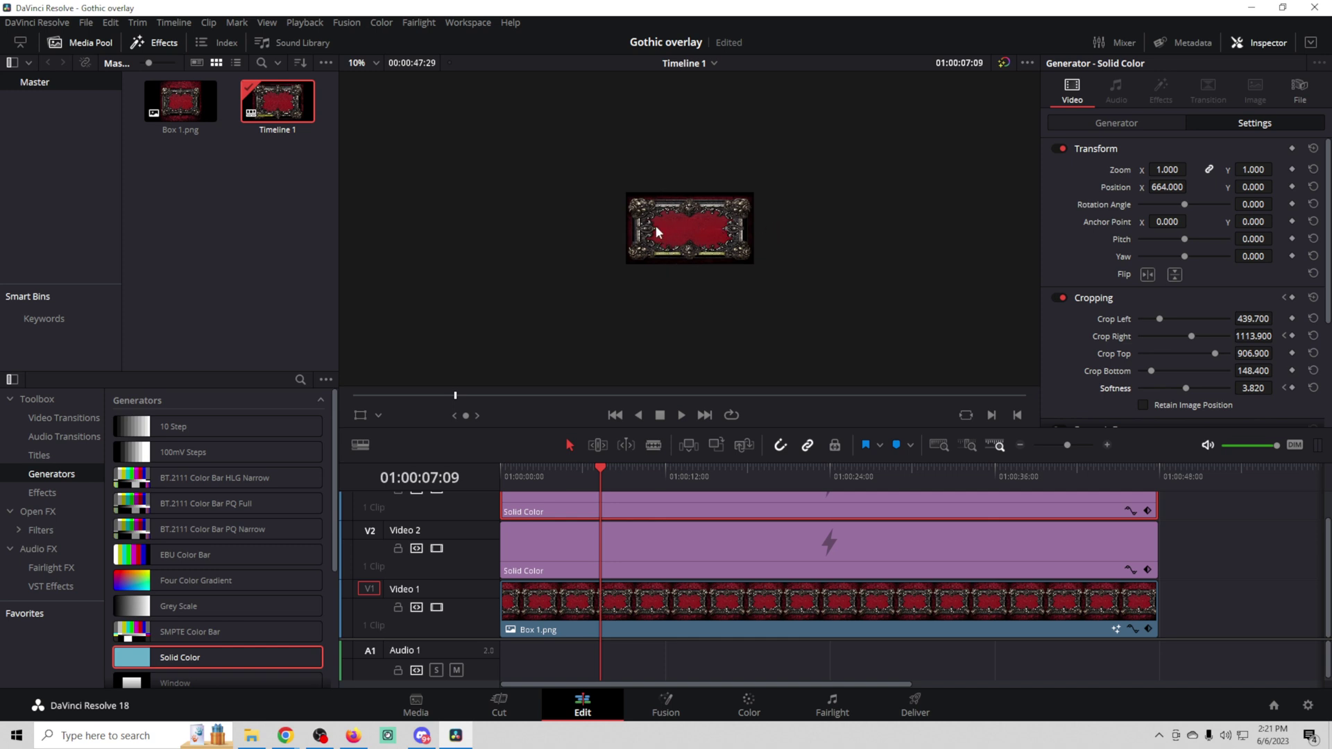
left_click_drag(598, 467, 481, 480)
scroll(681, 289, "up", 5)
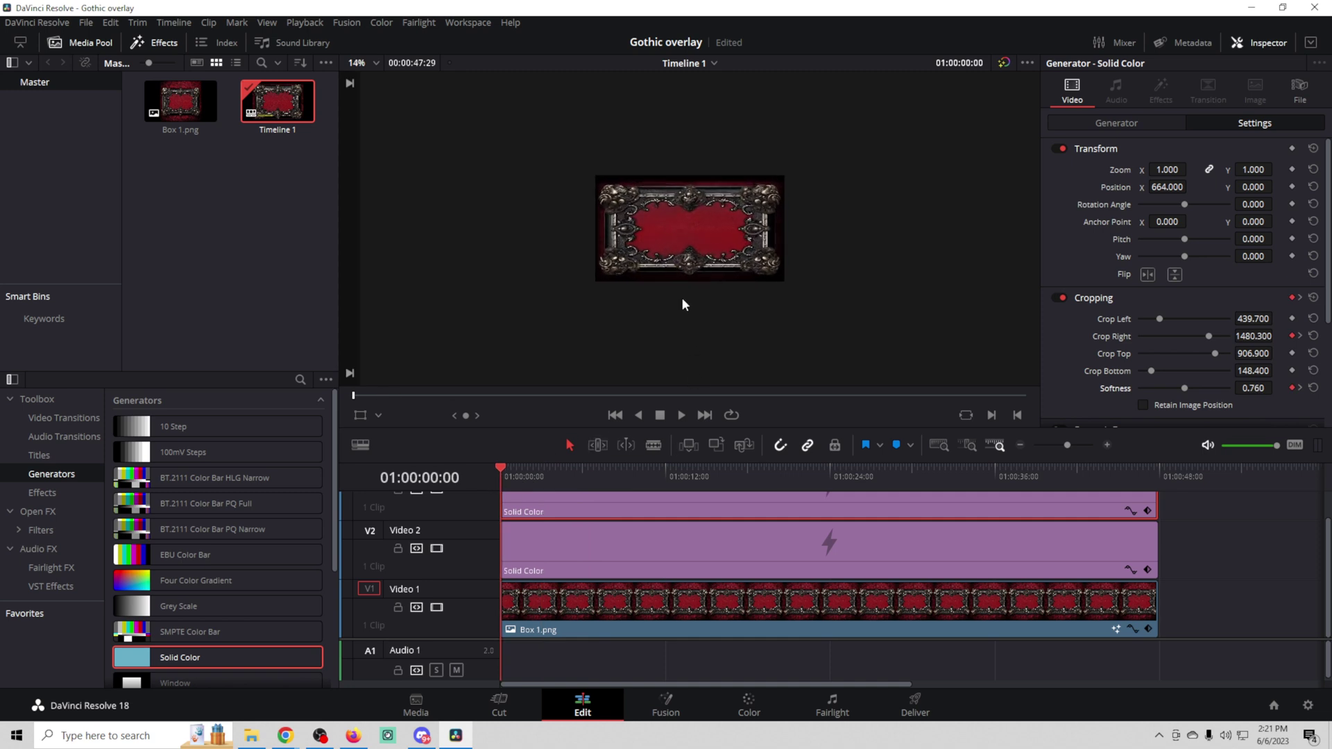
scroll(681, 299, "up", 1)
Duplicate both Solid Color clips together onto Video 4 and Video 5, with the copies starting at 7 seconds
left_click(694, 545)
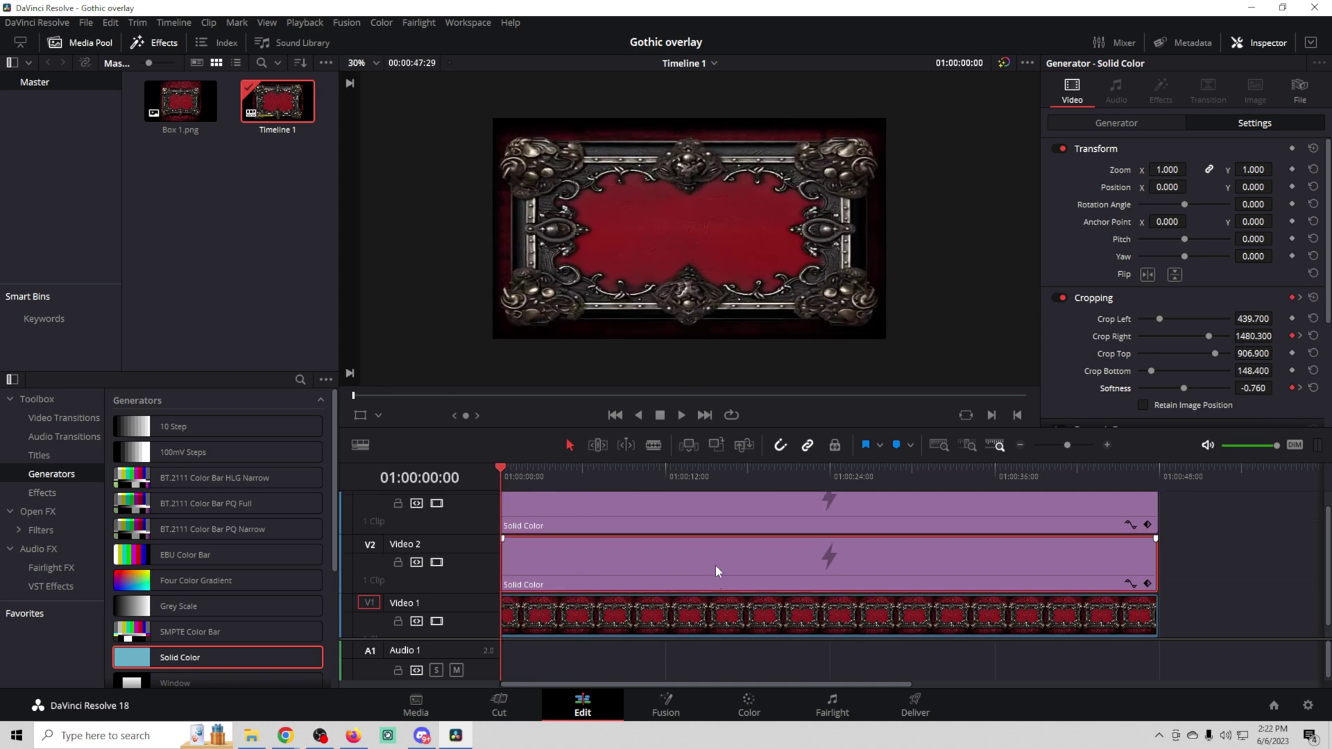
scroll(714, 565, "up", 1)
left_click(759, 509)
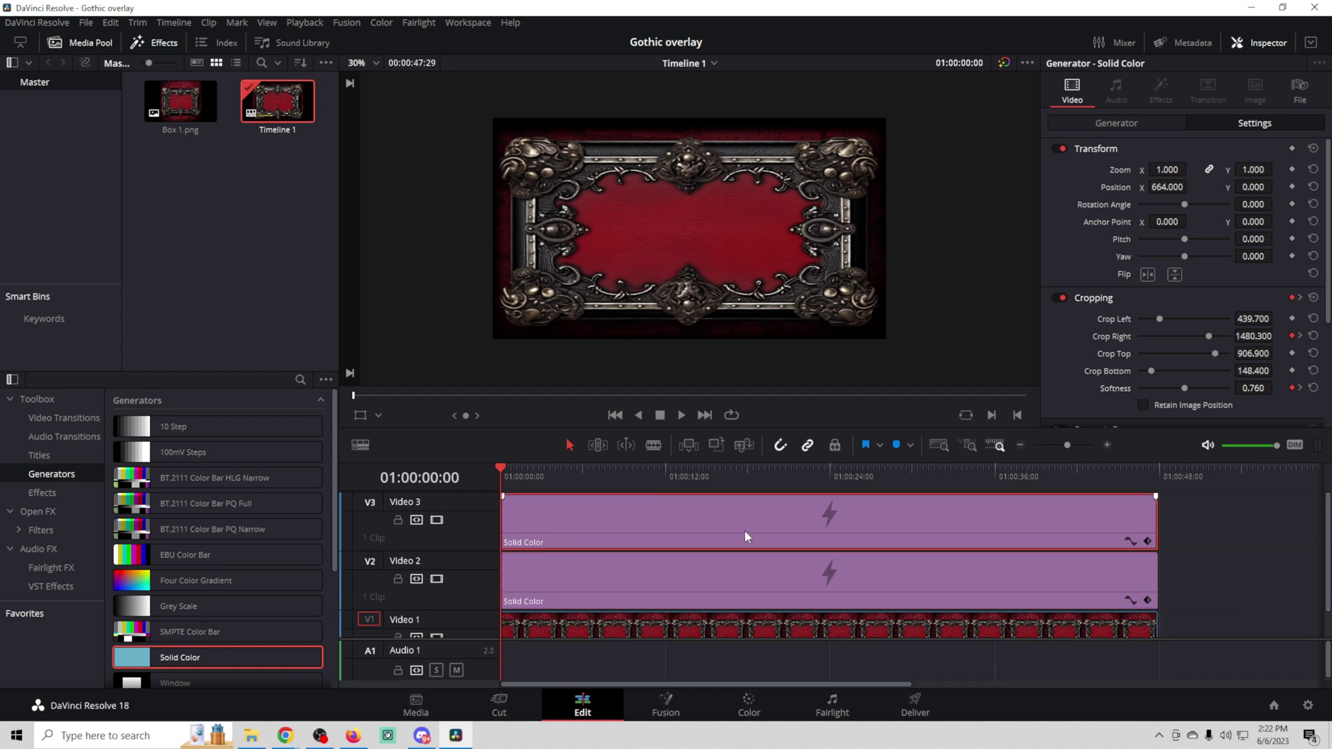
left_click(730, 567, "ctrl")
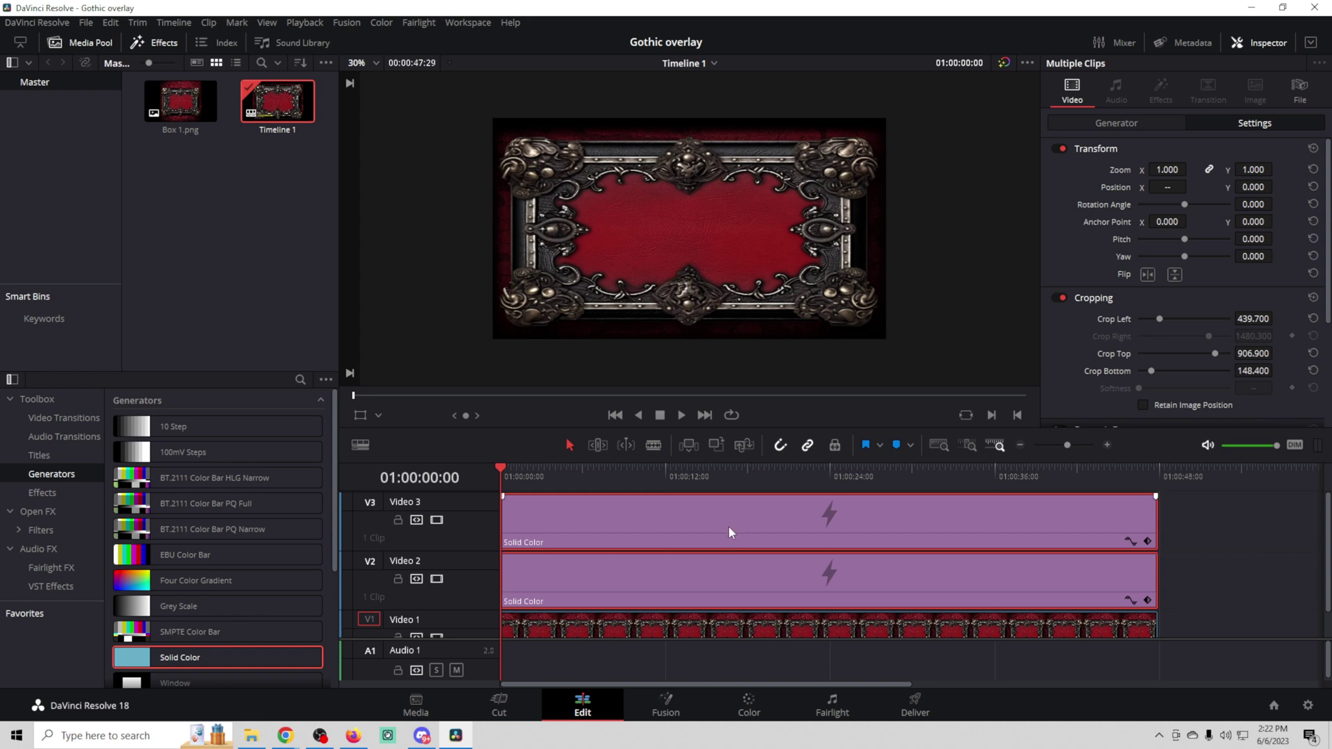
left_click_drag(728, 521, 868, 497)
left_click_drag(680, 522, 776, 532)
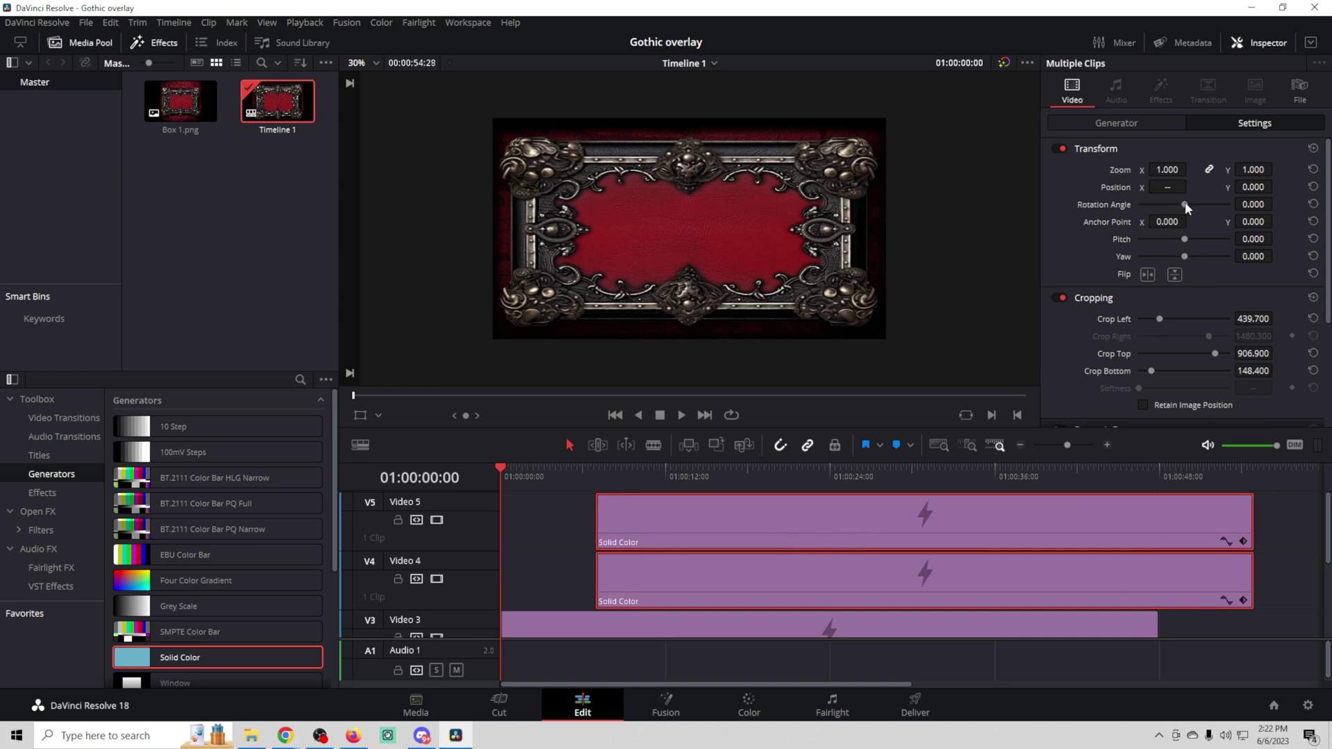
Rotate the two Solid Color copies by 180 degrees and shift them onto the frame's upper edge, with Position Y at -48
left_click(1254, 205)
type("180")
key("Return")
left_click_drag(642, 474, 662, 478)
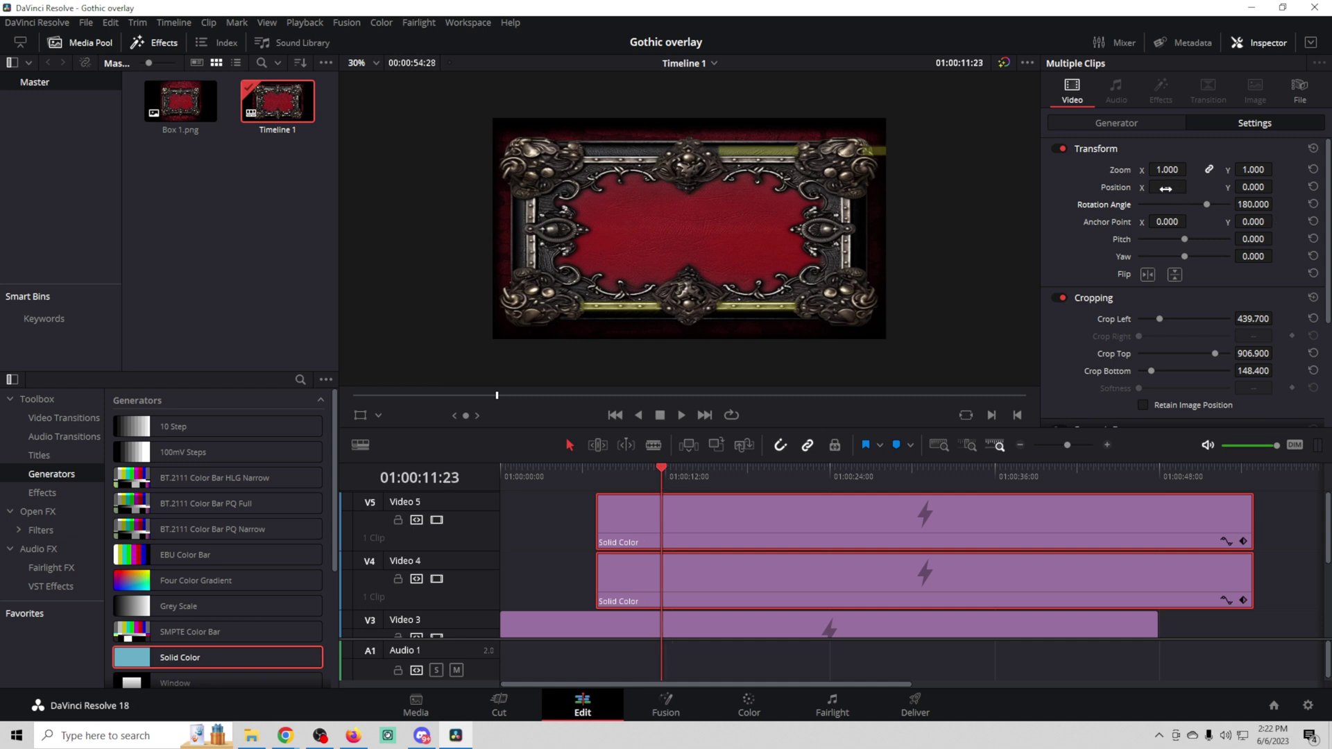
left_click_drag(1167, 187, 673, 220)
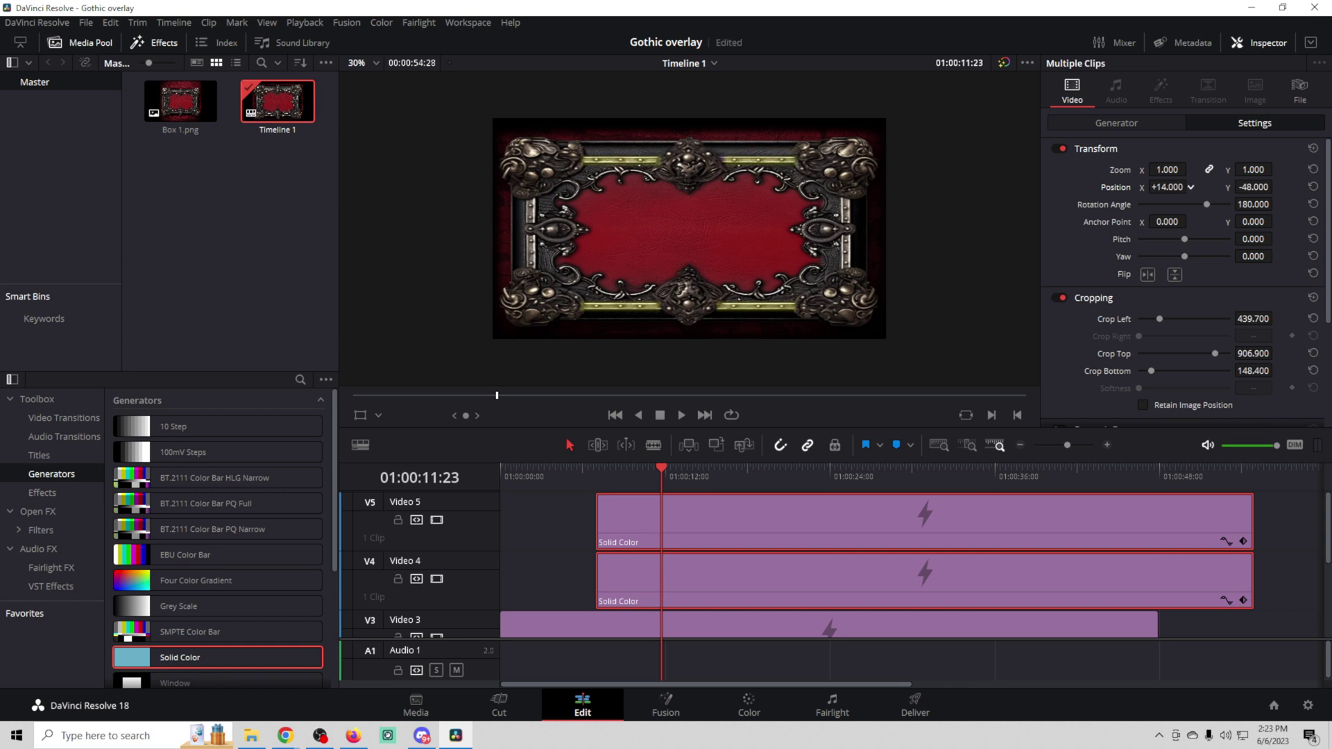
Stagger the copies by starting the Video 5 Solid Color at about 4 seconds and the Video 4 one at about 10 seconds
left_click_drag(656, 467, 767, 528)
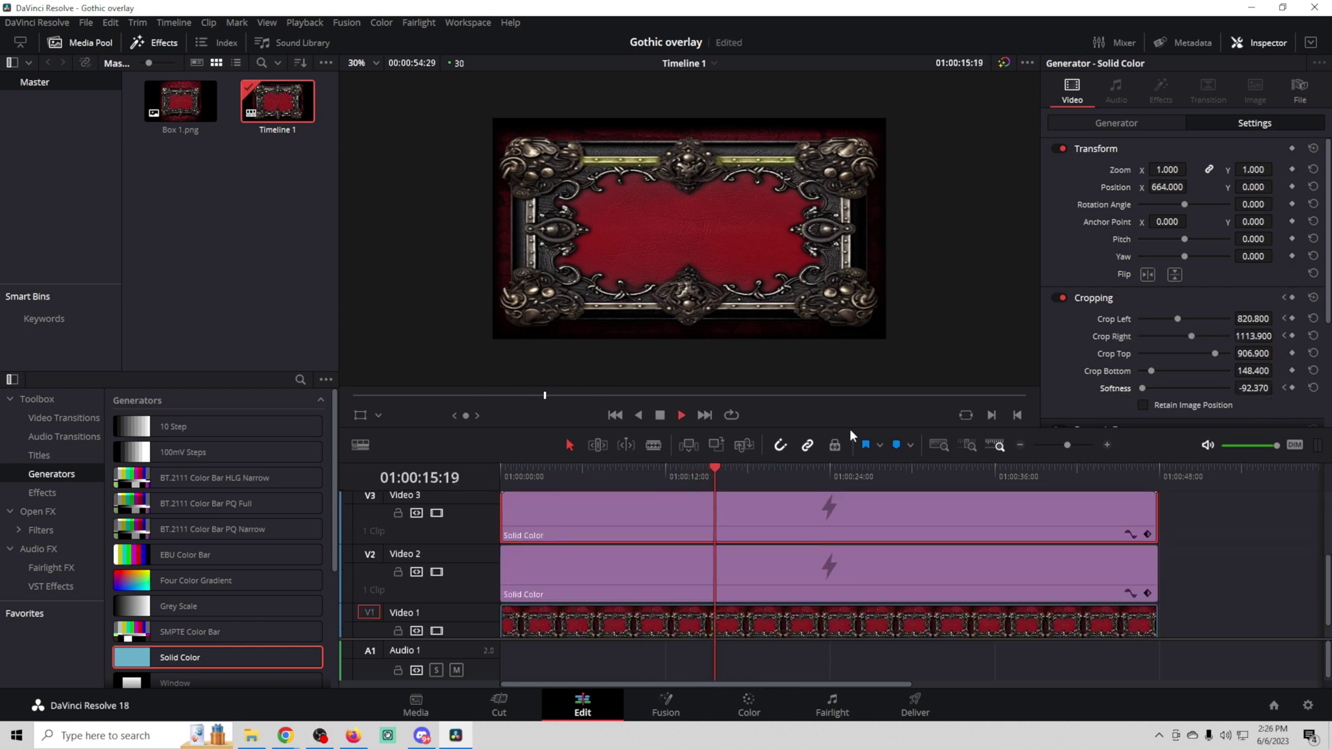
left_click(716, 470)
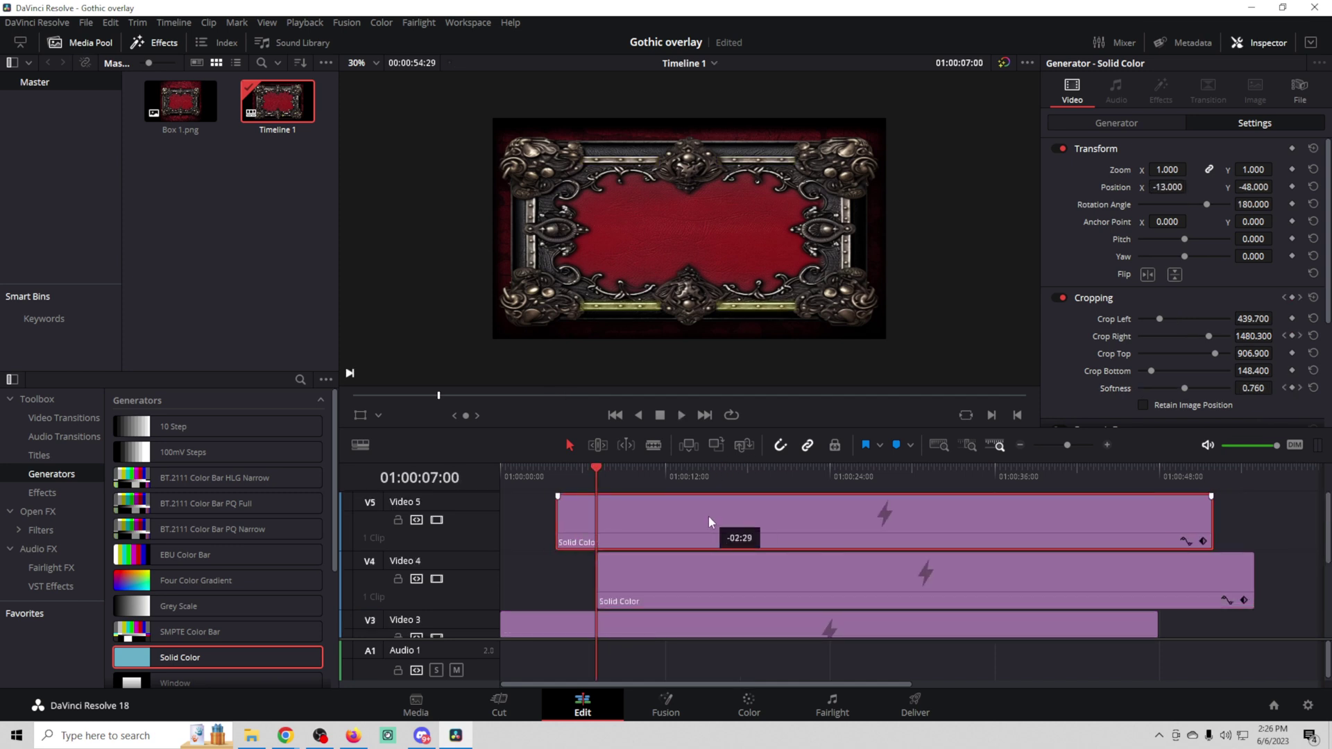
left_click_drag(709, 514, 711, 518)
left_click_drag(668, 580, 699, 576)
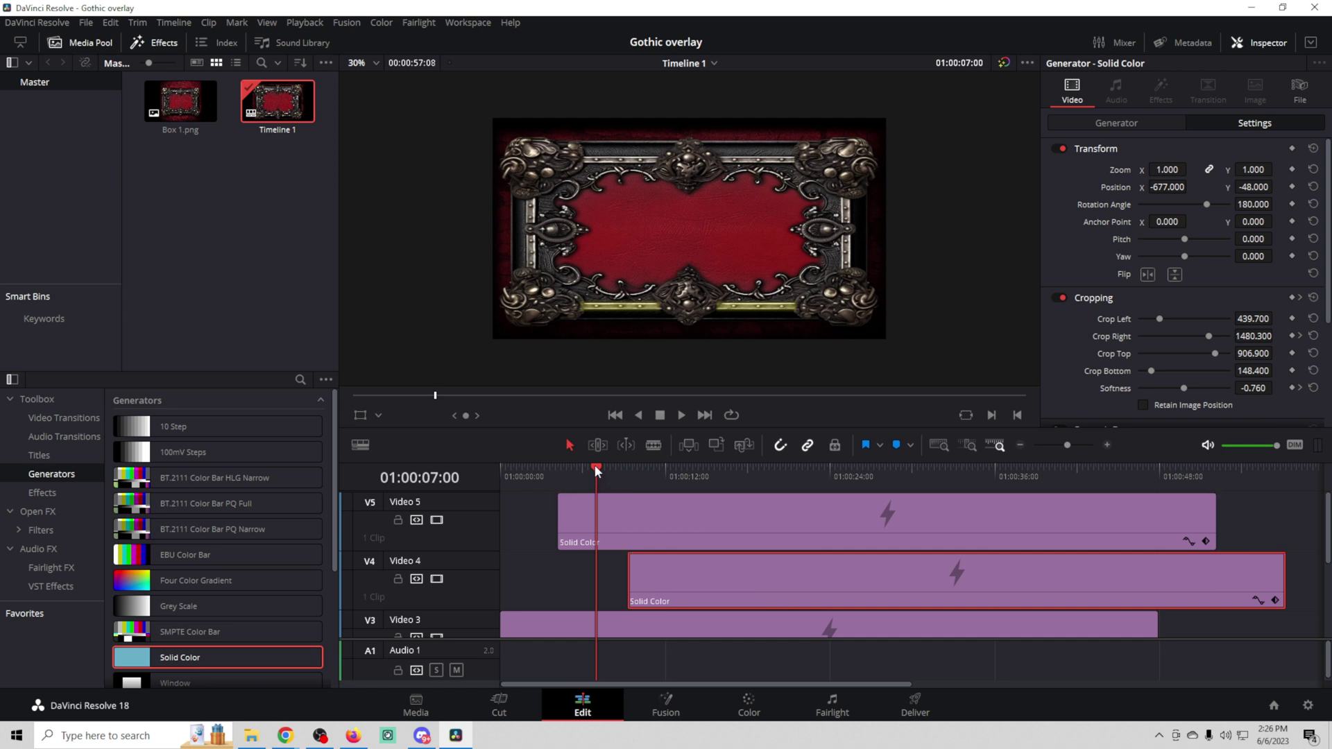
left_click_drag(595, 469, 620, 474)
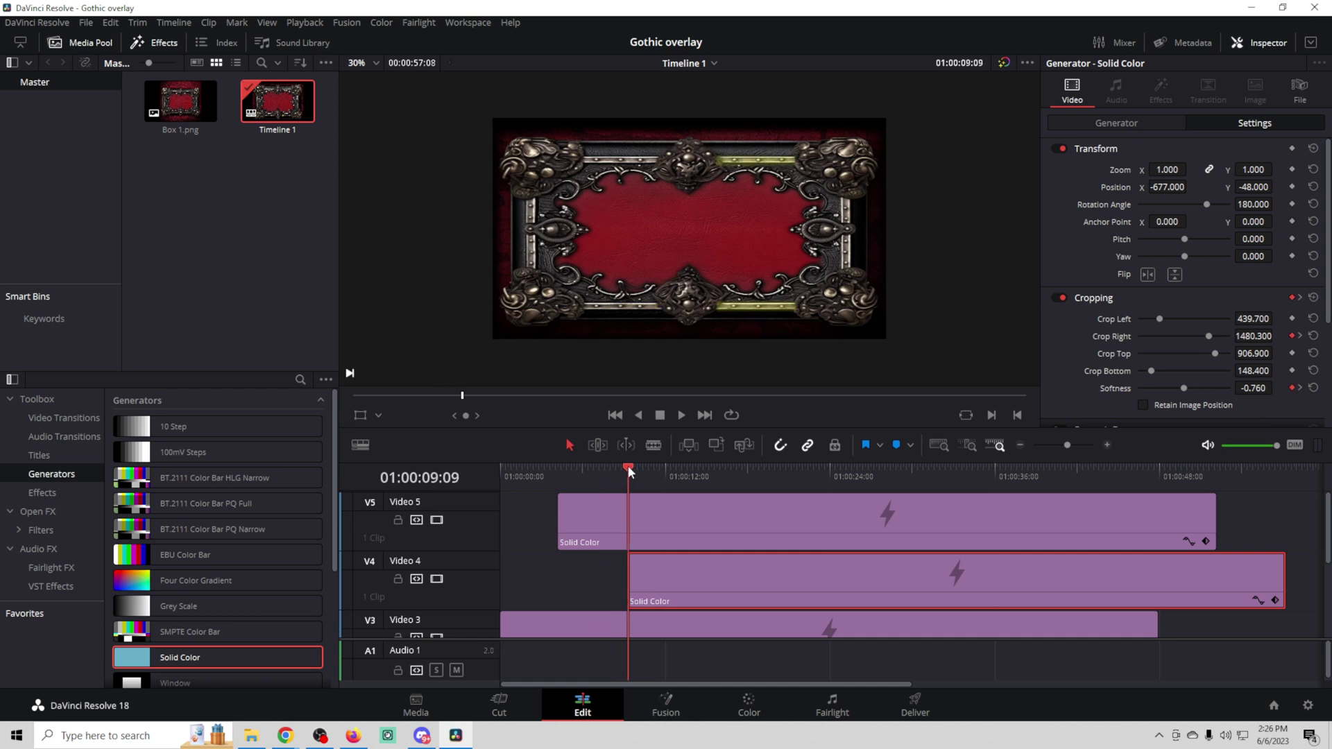
left_click_drag(625, 462, 639, 467)
key("ctrl+z")
Play the timeline from the start to review the staggered bar animation, and stop playback
key("Home")
left_click(681, 414)
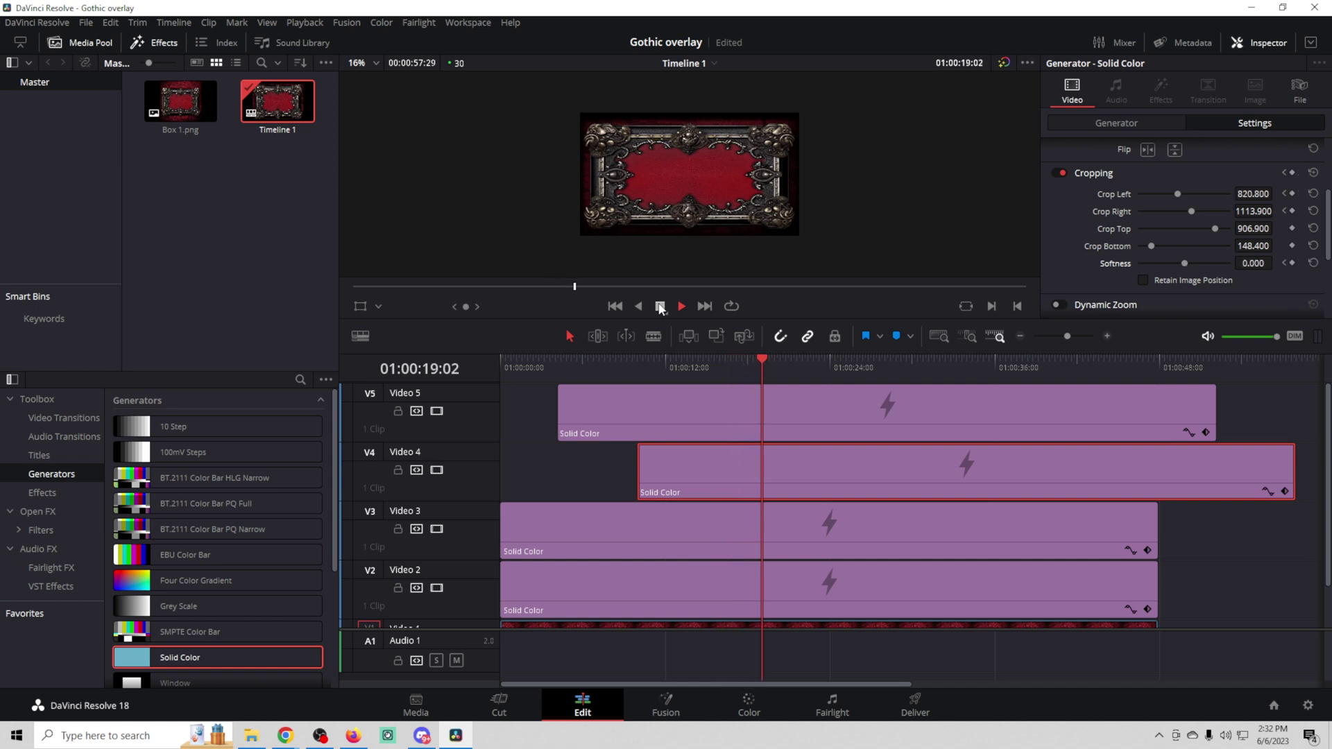
left_click(660, 306)
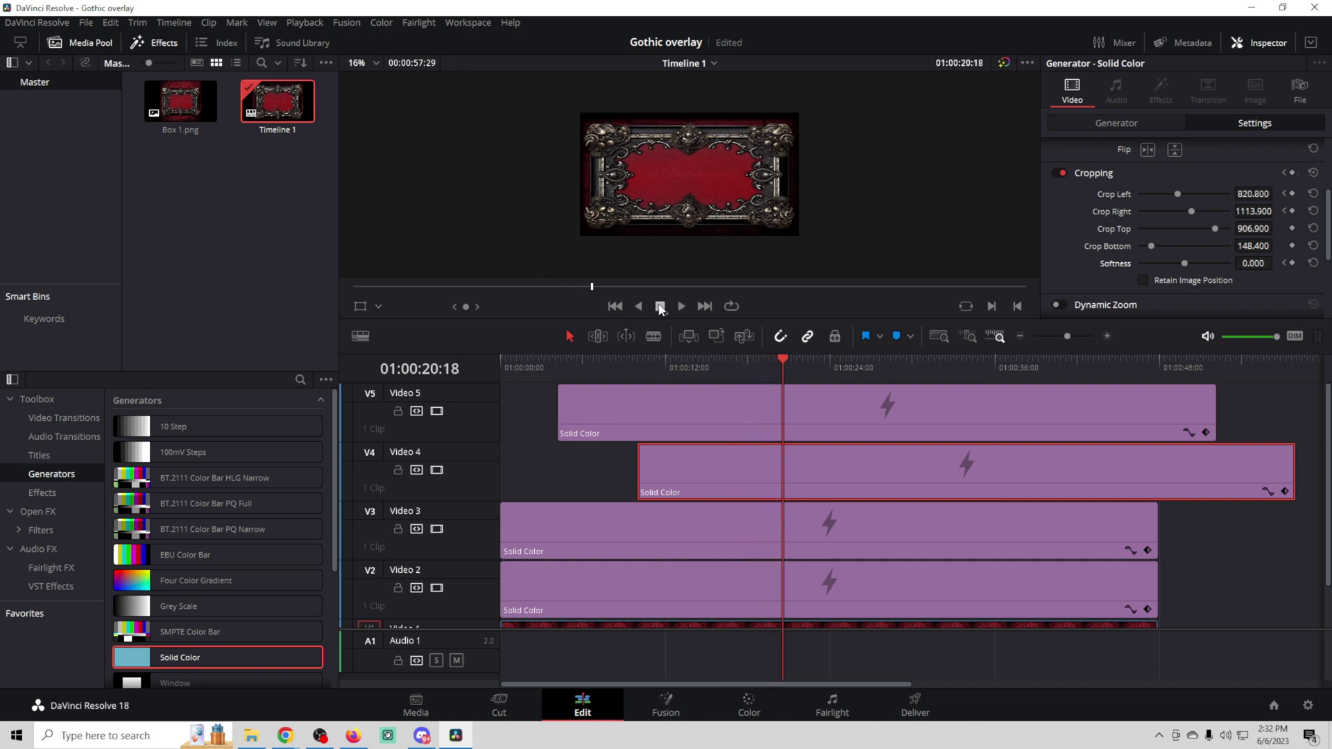
Reduce the heights of tracks Video 2 through Video 5 to make room above them in the timeline
scroll(727, 518, "down", 2)
scroll(727, 517, "up", 2)
left_click_drag(472, 561, 471, 582)
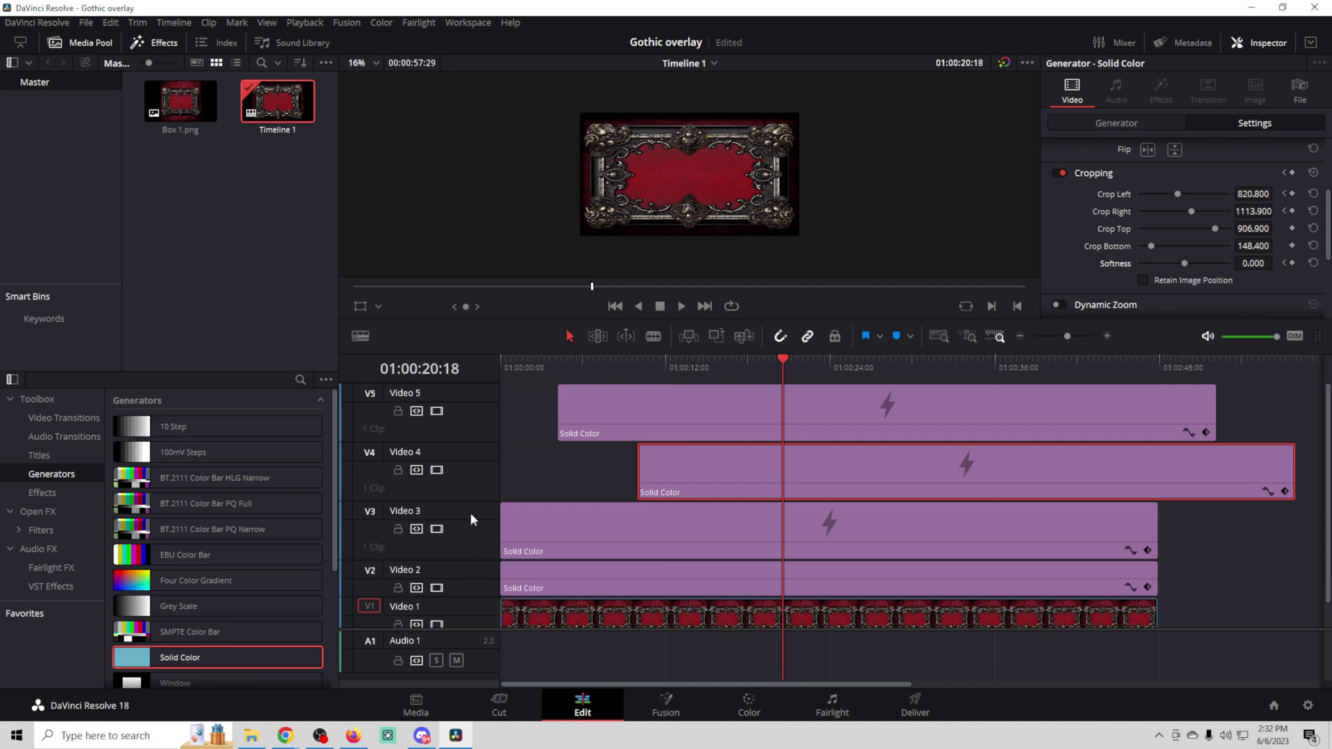
left_click_drag(473, 500, 466, 530)
left_click_drag(473, 444, 473, 465)
left_click_drag(470, 407, 468, 435)
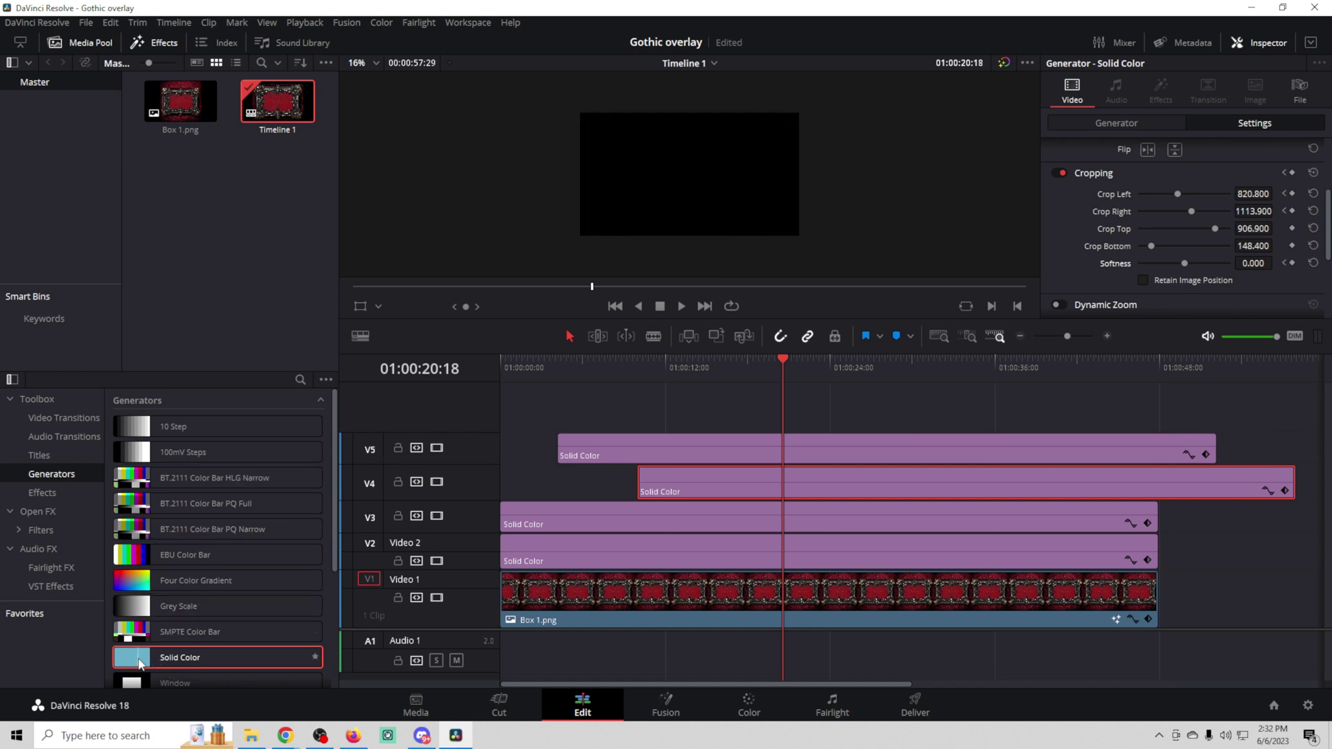
Add a full-length Solid Color generator on a new Video 6 track and trim the Video 5 and Video 4 clips to end with Box 1.png
left_click_drag(139, 664, 1162, 410)
left_click(566, 411)
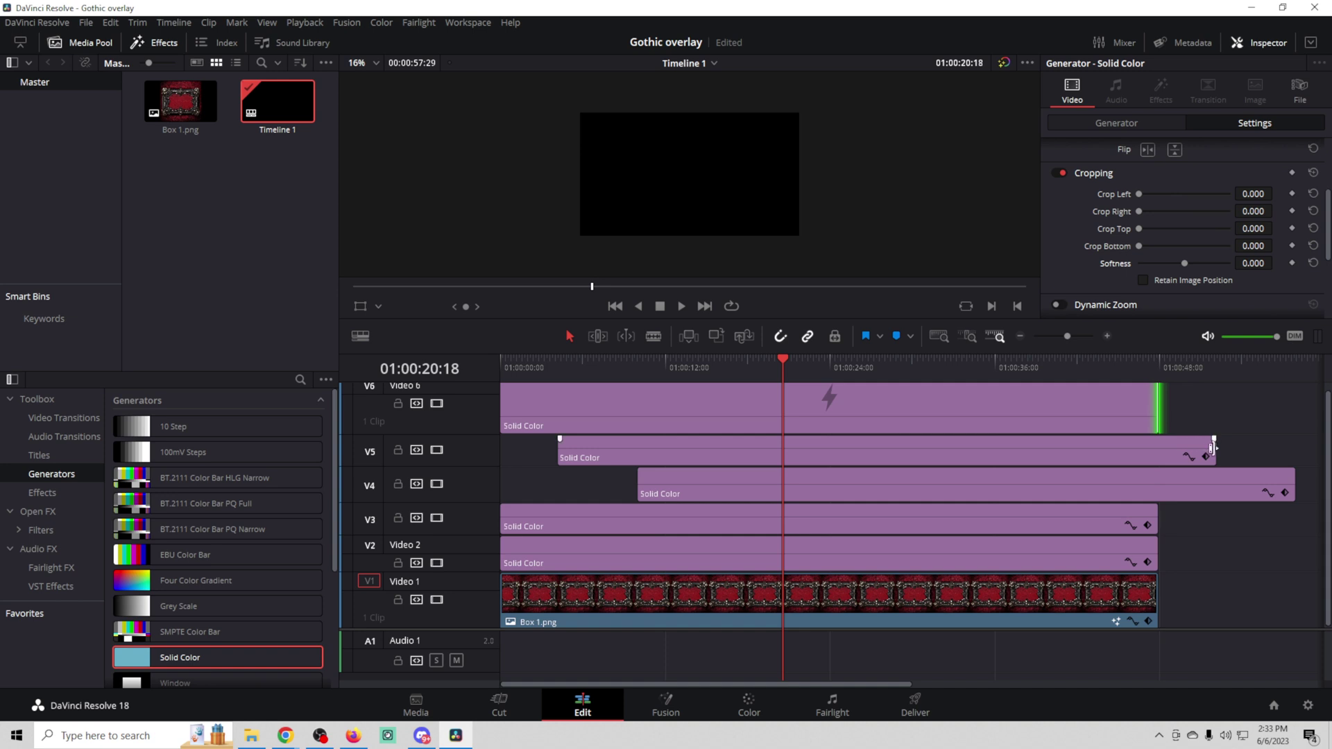
left_click_drag(1212, 448, 1157, 455)
left_click_drag(1293, 485, 1158, 485)
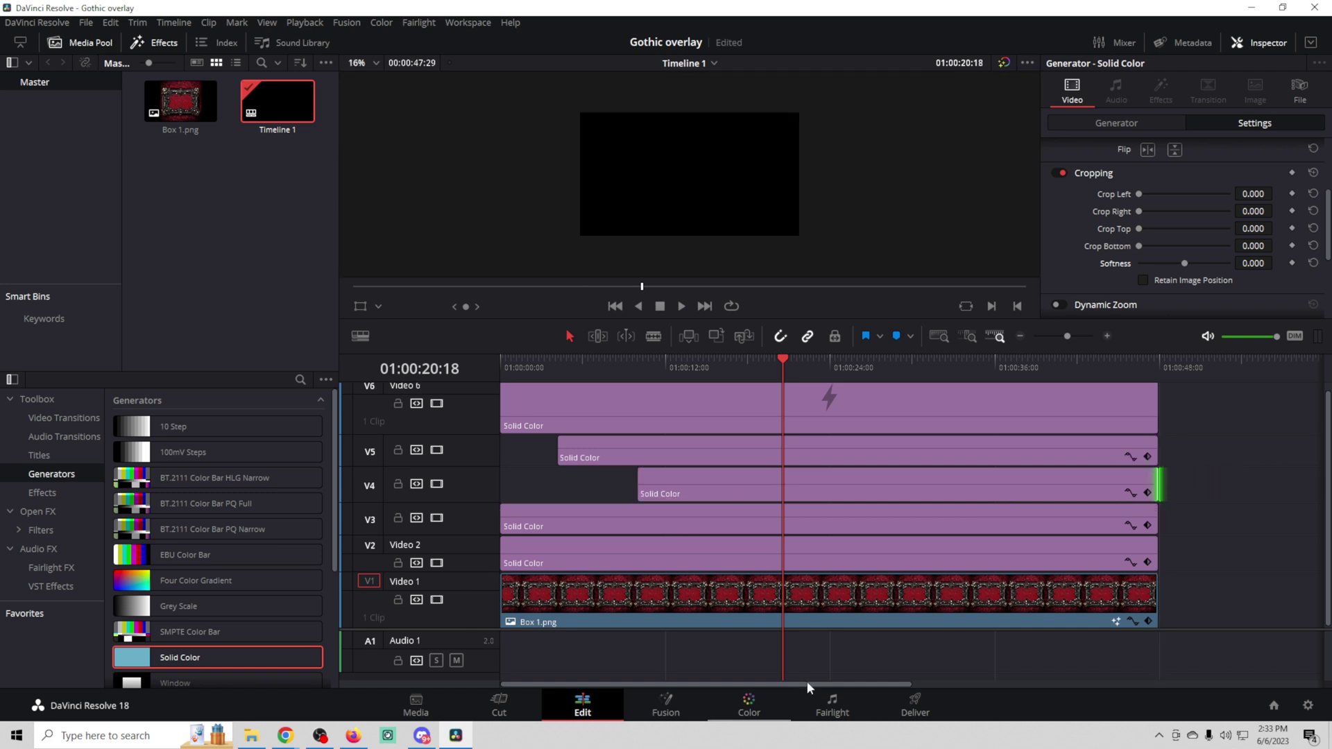
Copy the HTML colour code from the Video 5 Solid Color and leave its colour unchanged
left_click(506, 373)
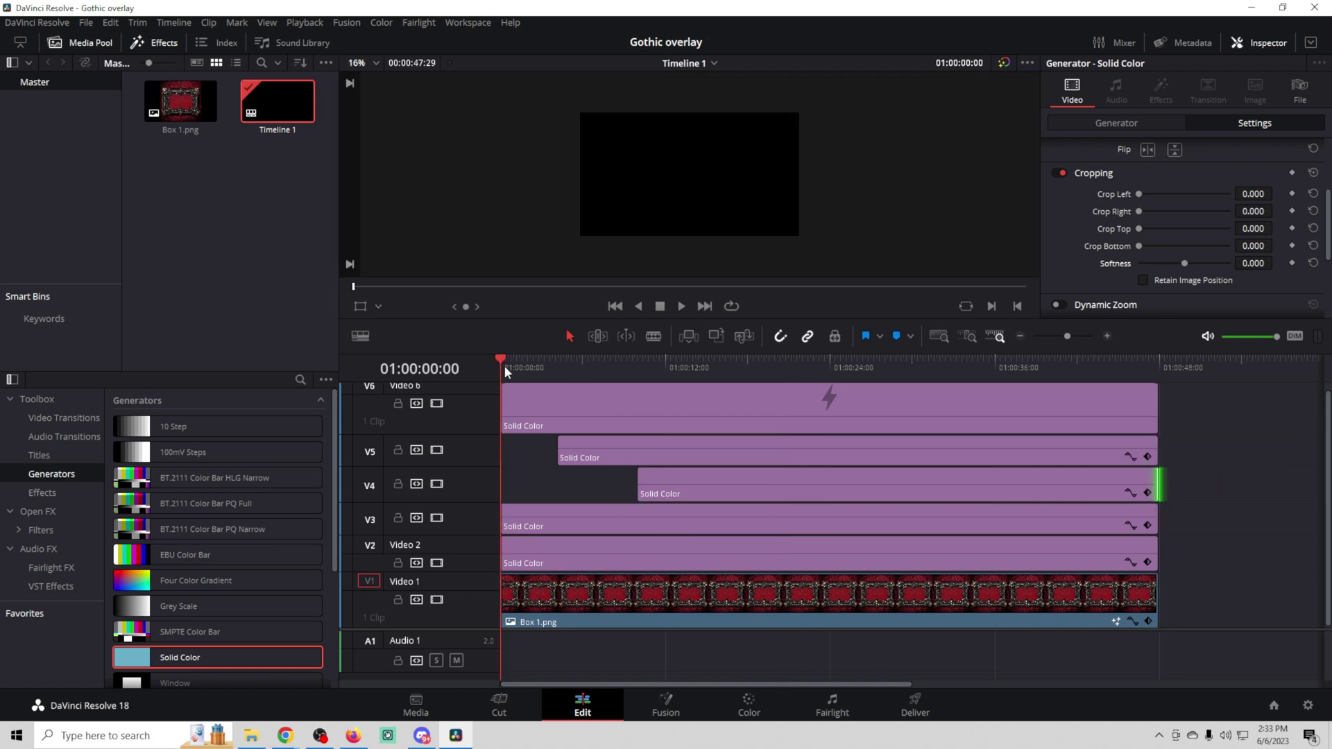
left_click_drag(502, 362, 558, 362)
left_click(640, 414)
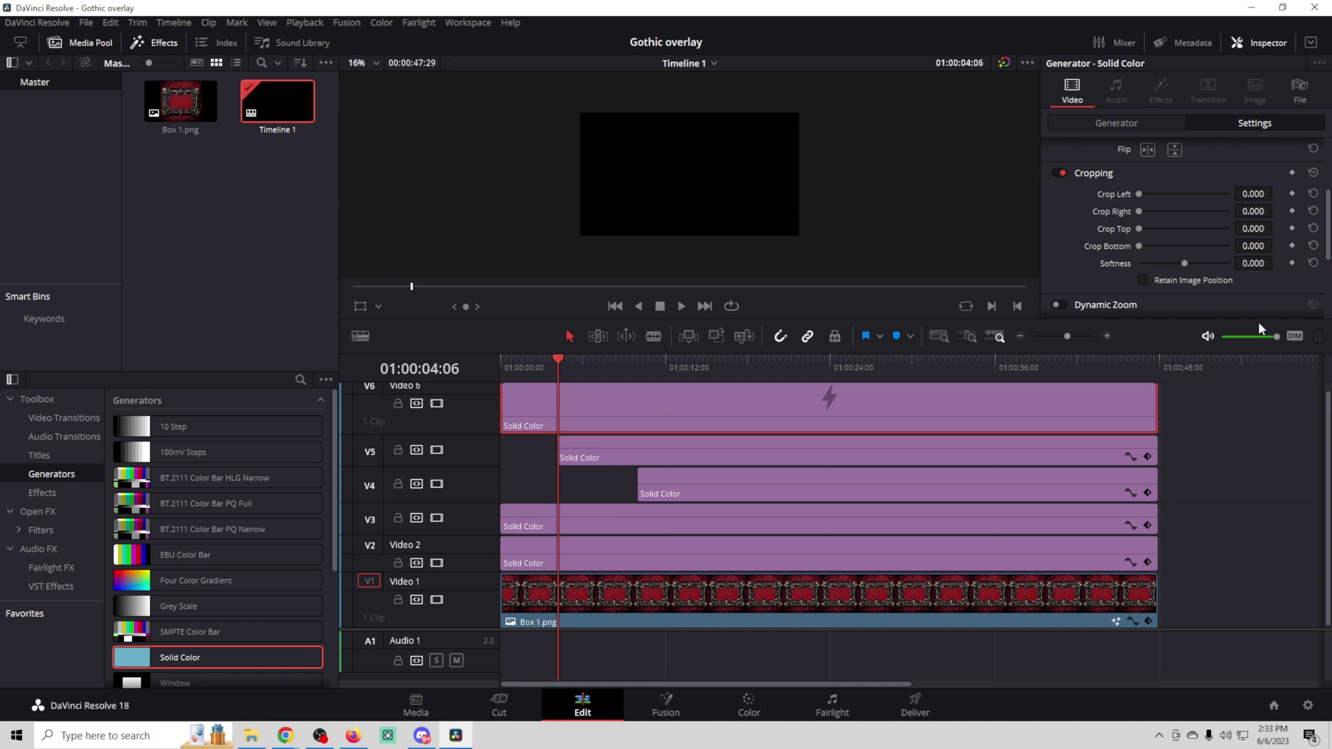
left_click(1001, 458)
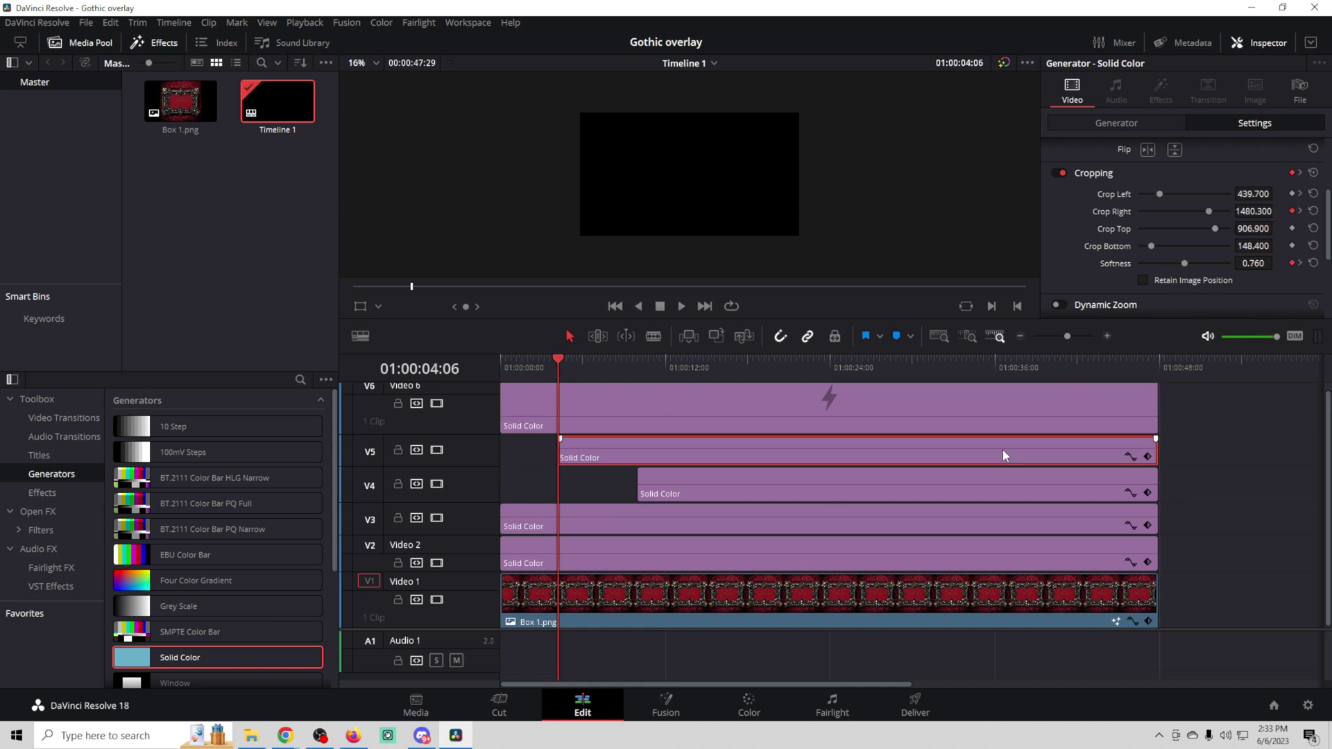
left_click(1121, 124)
left_click(1149, 170)
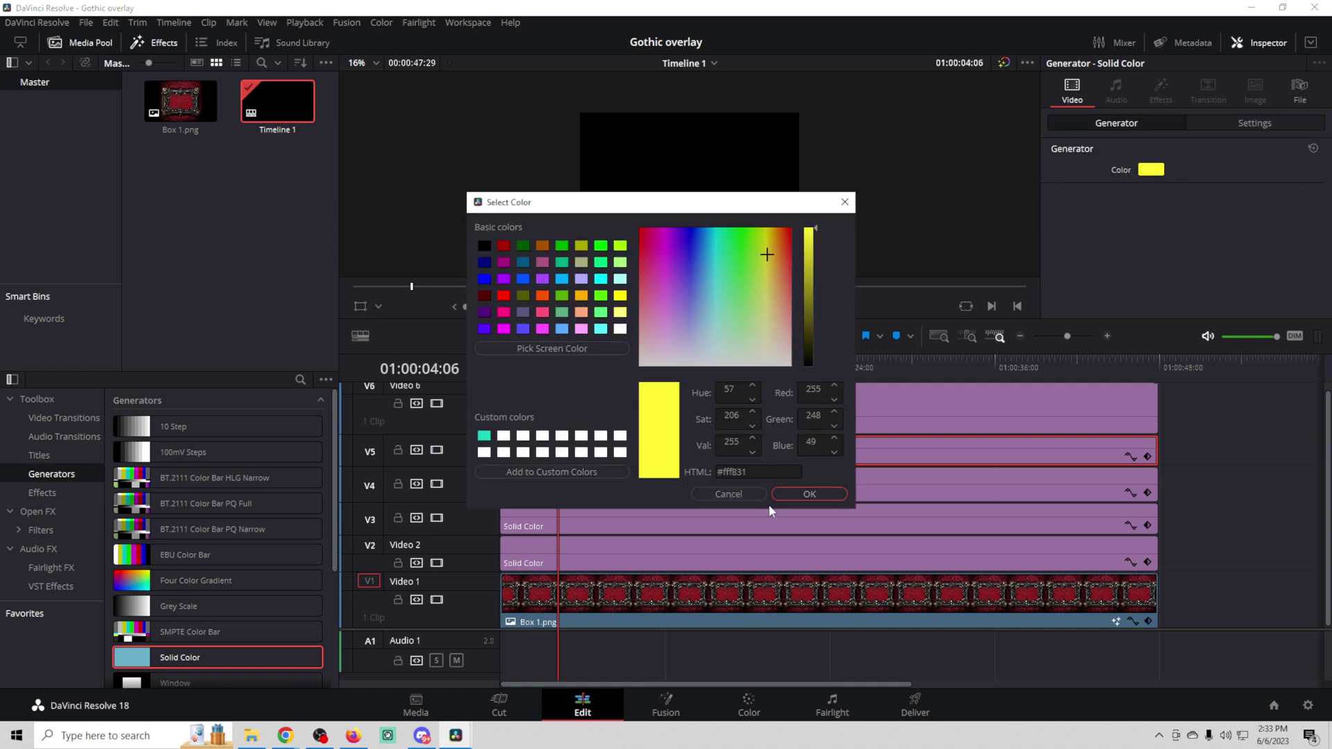
left_click_drag(747, 472, 710, 474)
right_click(725, 471)
left_click(745, 525)
left_click(755, 494)
Set the Video 6 Solid Color's colour to #fff831 by pasting the copied code
left_click(867, 411)
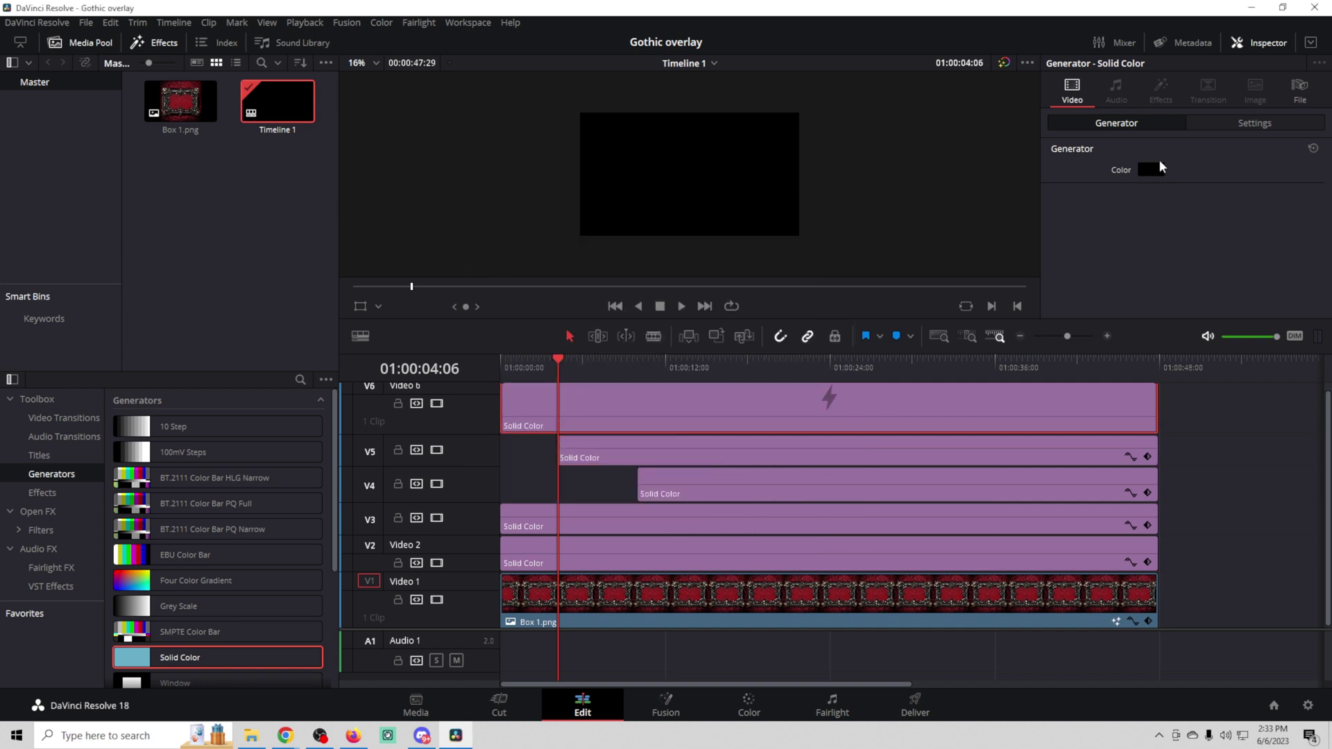
left_click(1151, 172)
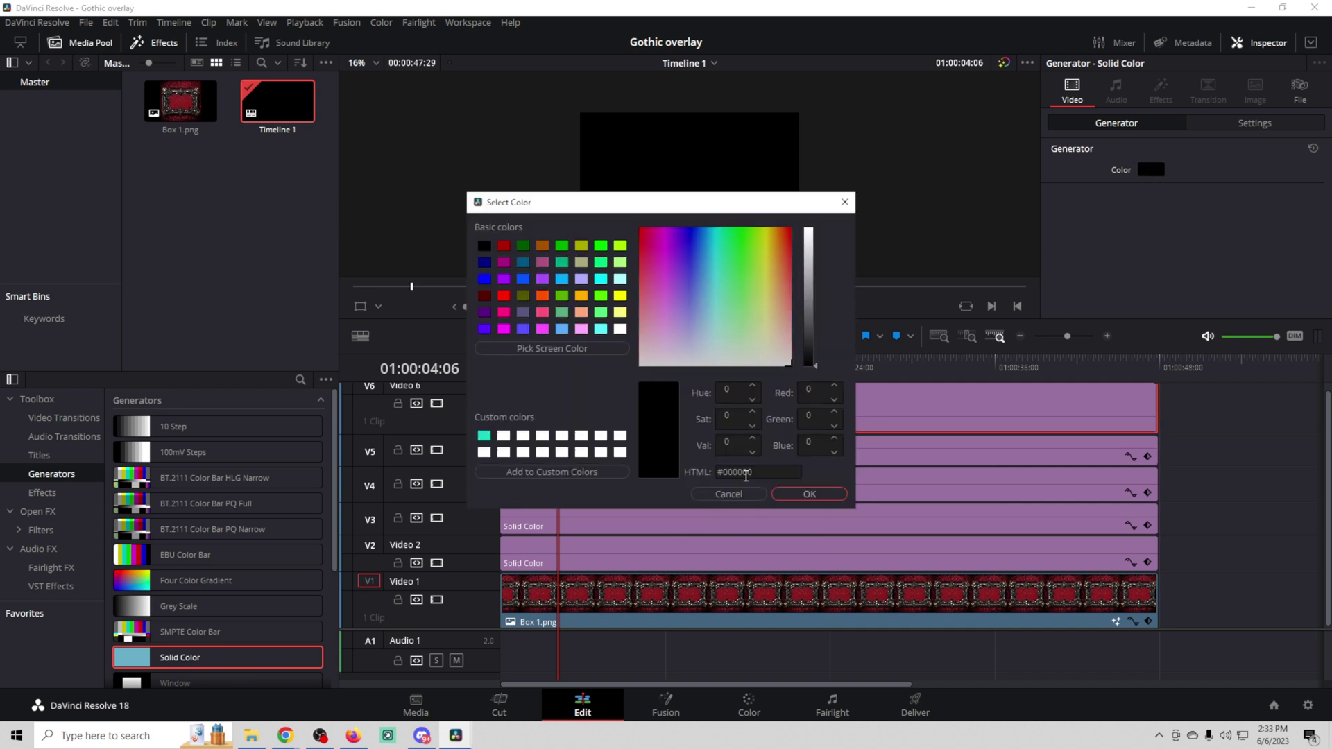
left_click_drag(758, 468, 682, 465)
key("ctrl+v")
left_click(801, 492)
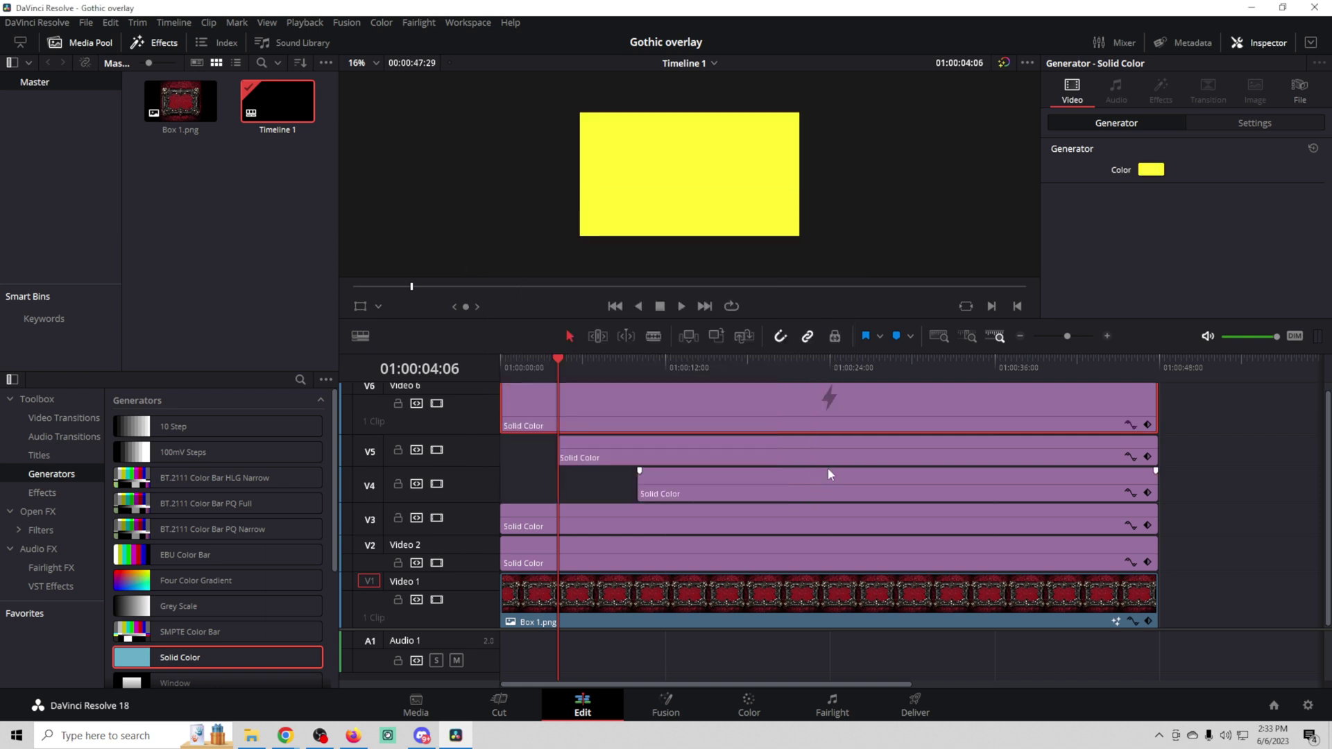
Lower the Video 6 Solid Color's opacity to about 32 so the frame image shows through
left_click(1225, 128)
scroll(1213, 285, "down", 3)
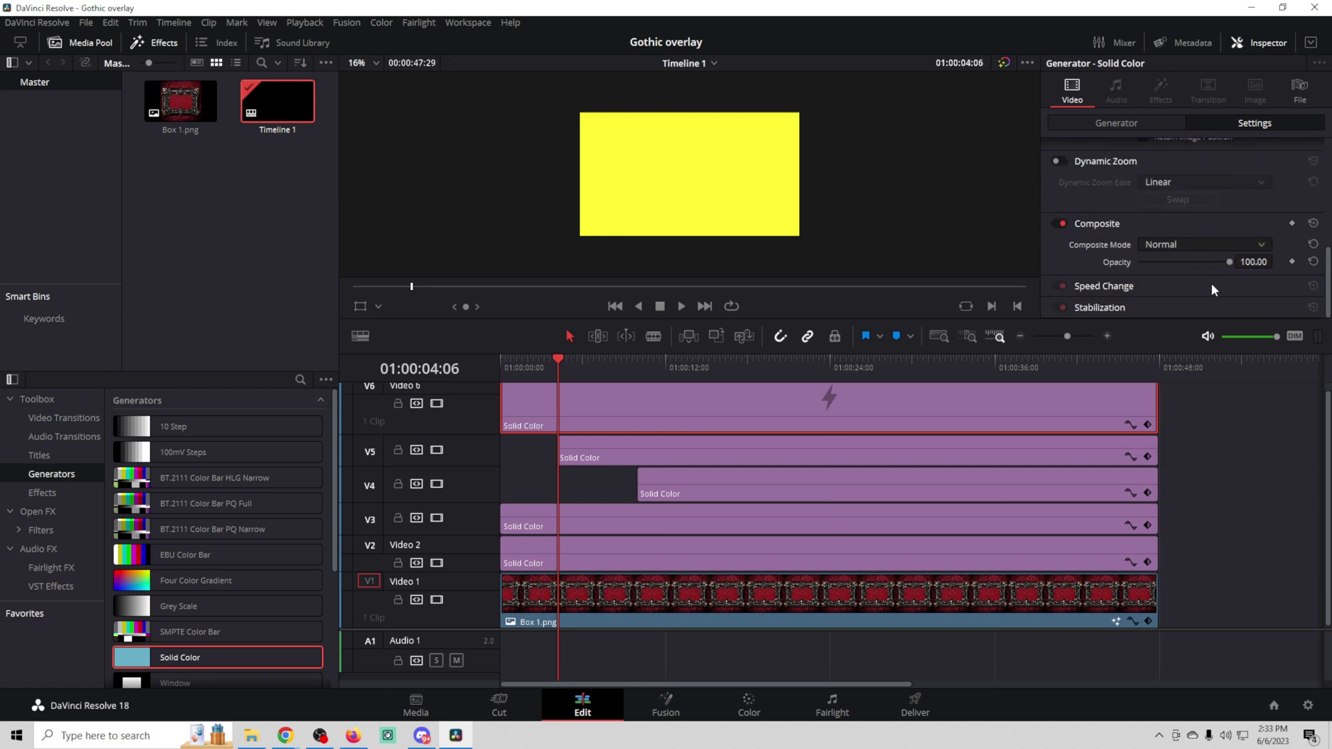
left_click_drag(1230, 262, 1169, 266)
scroll(1167, 266, "up", 5)
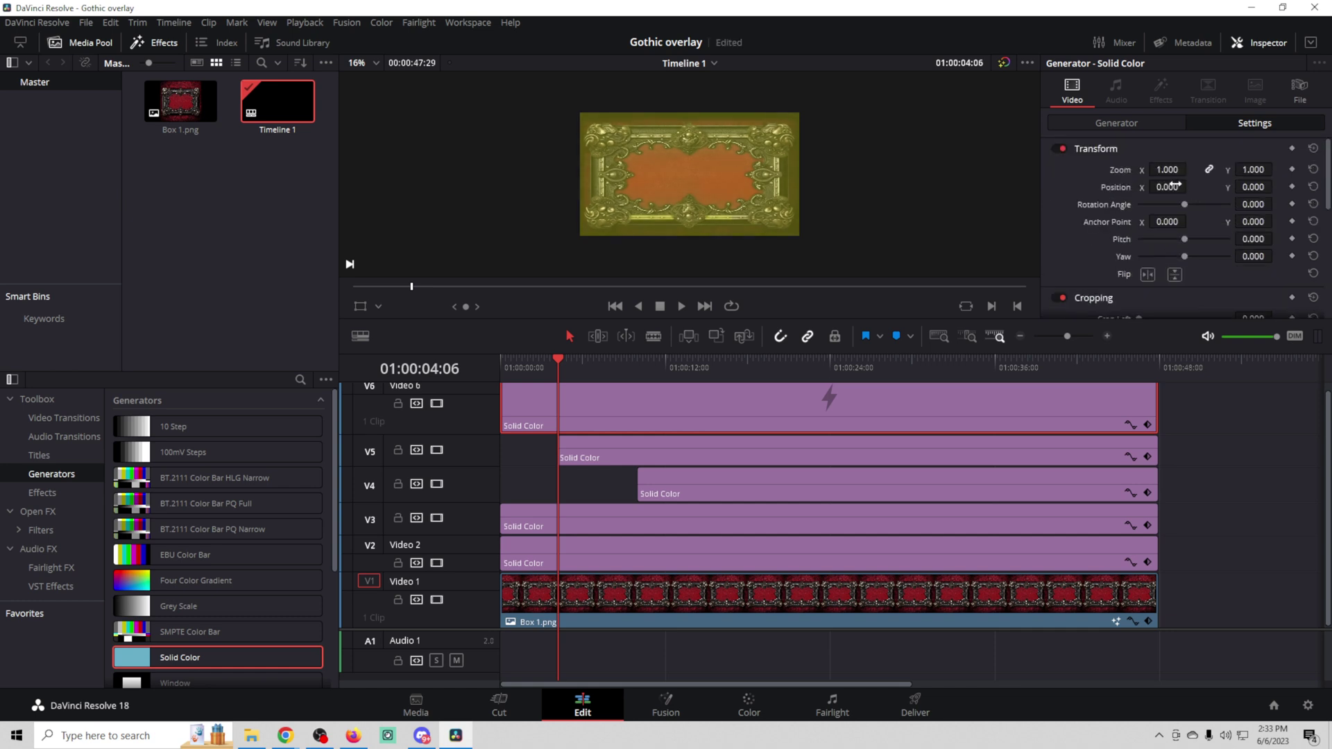
mouse_move(1168, 170)
left_mouse_down()
mouse_move(1214, 169)
mouse_move(1173, 169)
left_mouse_up()
scroll(1142, 232, "down", 5)
scroll(1142, 232, "down", 3)
scroll(1143, 232, "up", 3)
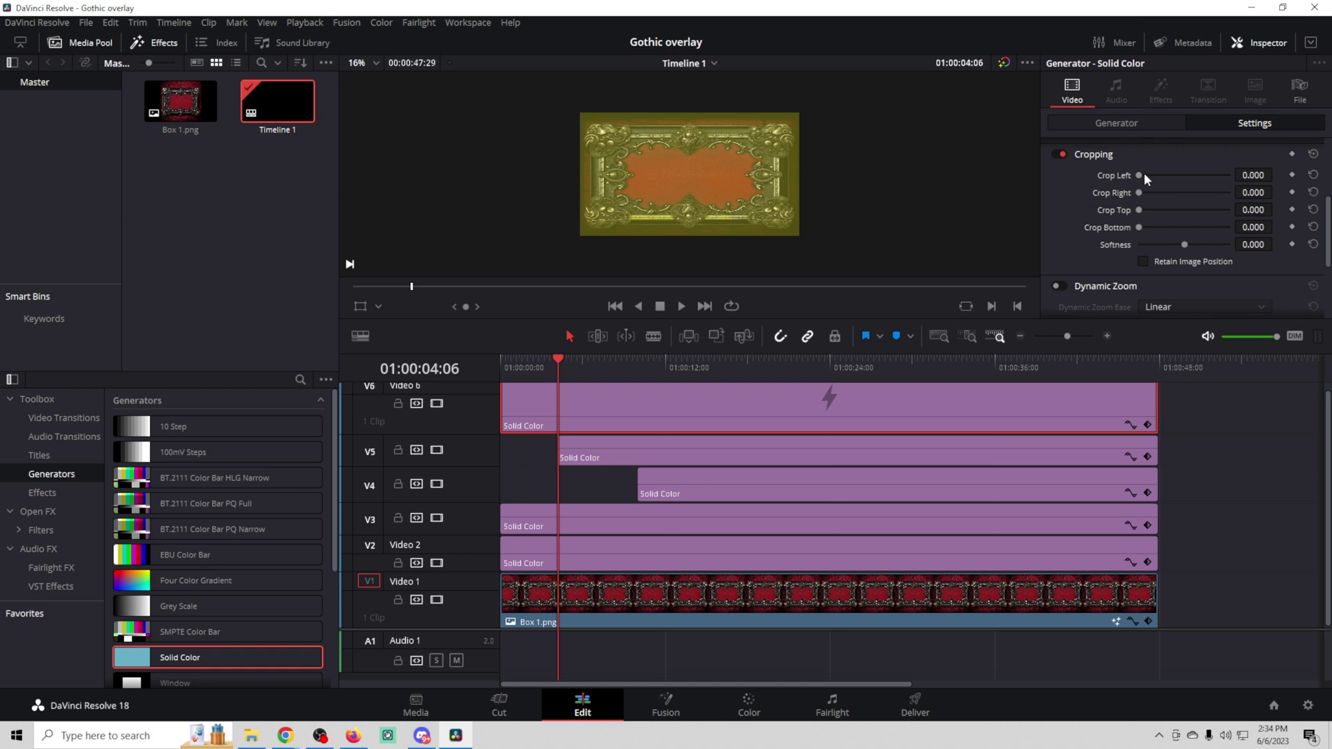
Crop the Video 6 Solid Color to 513 left and right, 338 top and 313.3 bottom, with softness 11.45
left_click_drag(1138, 174, 1160, 193)
left_click_drag(1139, 227, 1163, 173)
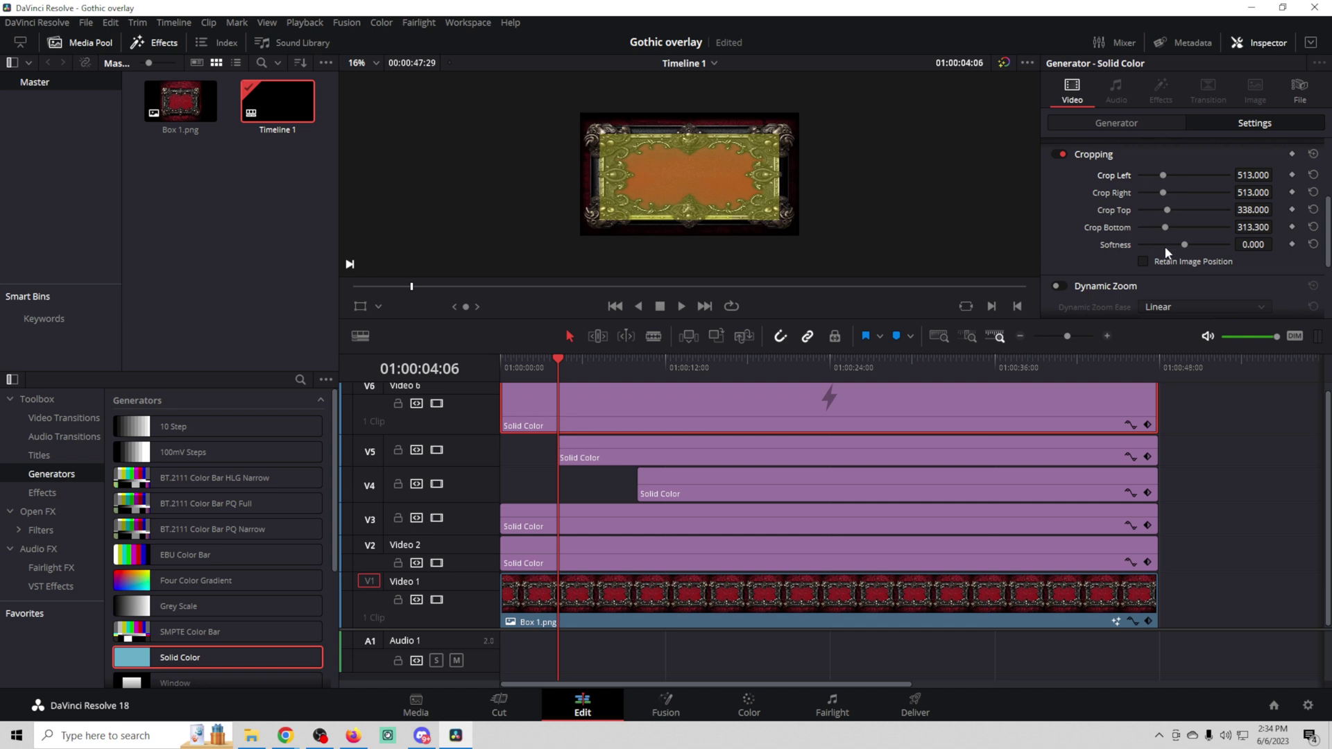
left_click_drag(1185, 245, 1189, 244)
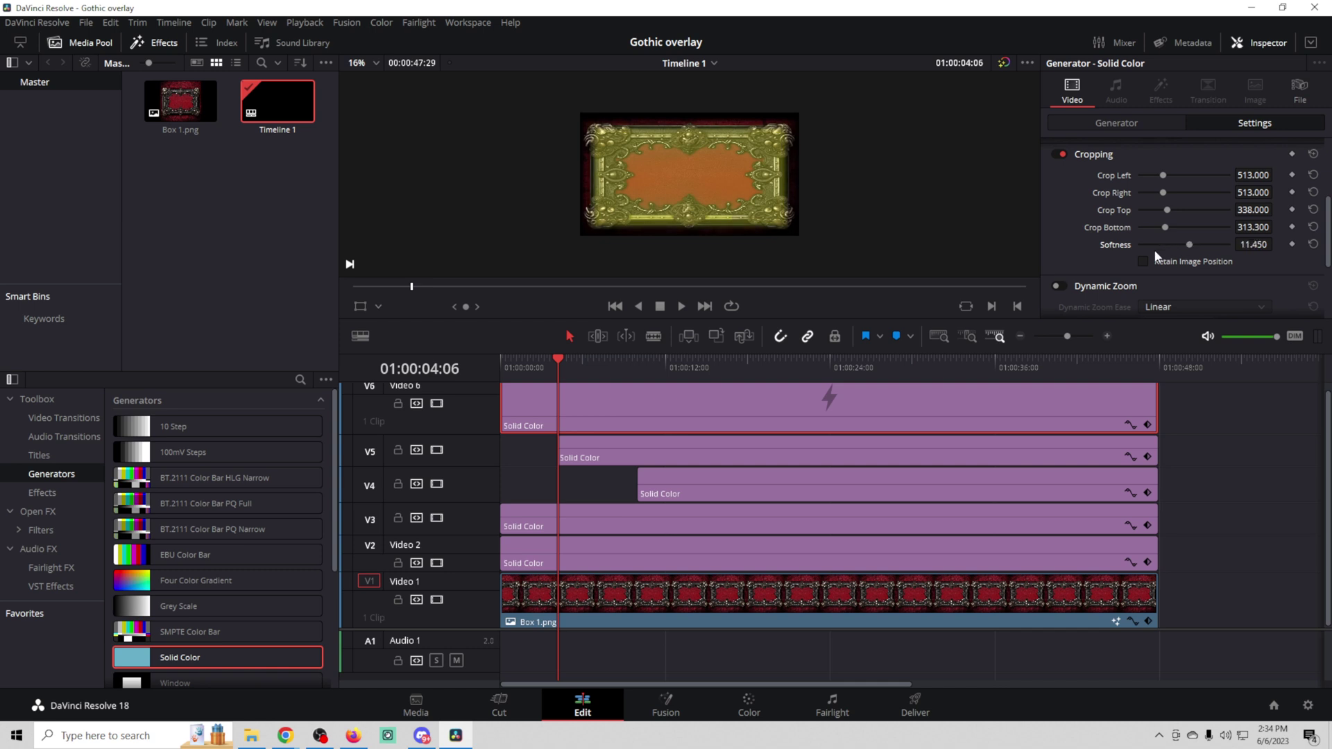
Reduce the Video 6 Solid Color's opacity to 0 and add an opacity keyframe at 01:00:20:00
scroll(1155, 251, "down", 3)
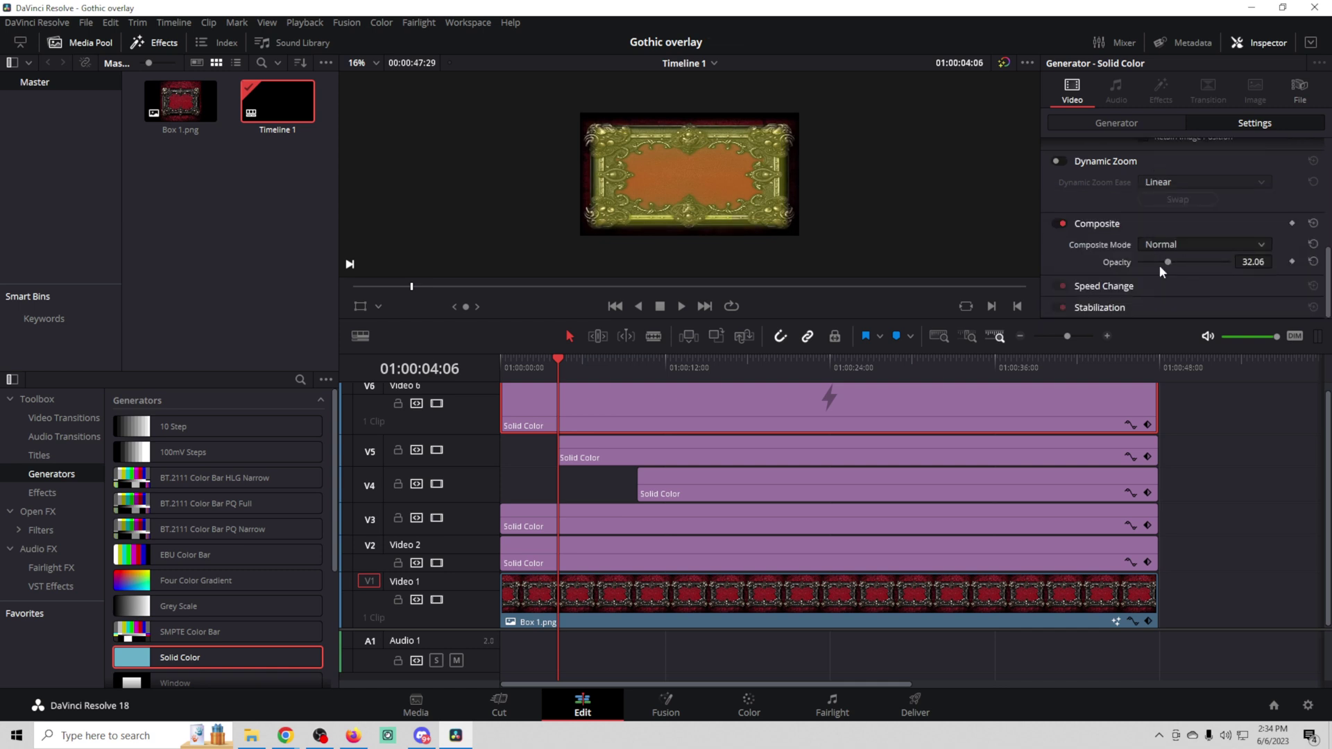
left_click_drag(1168, 261, 1136, 265)
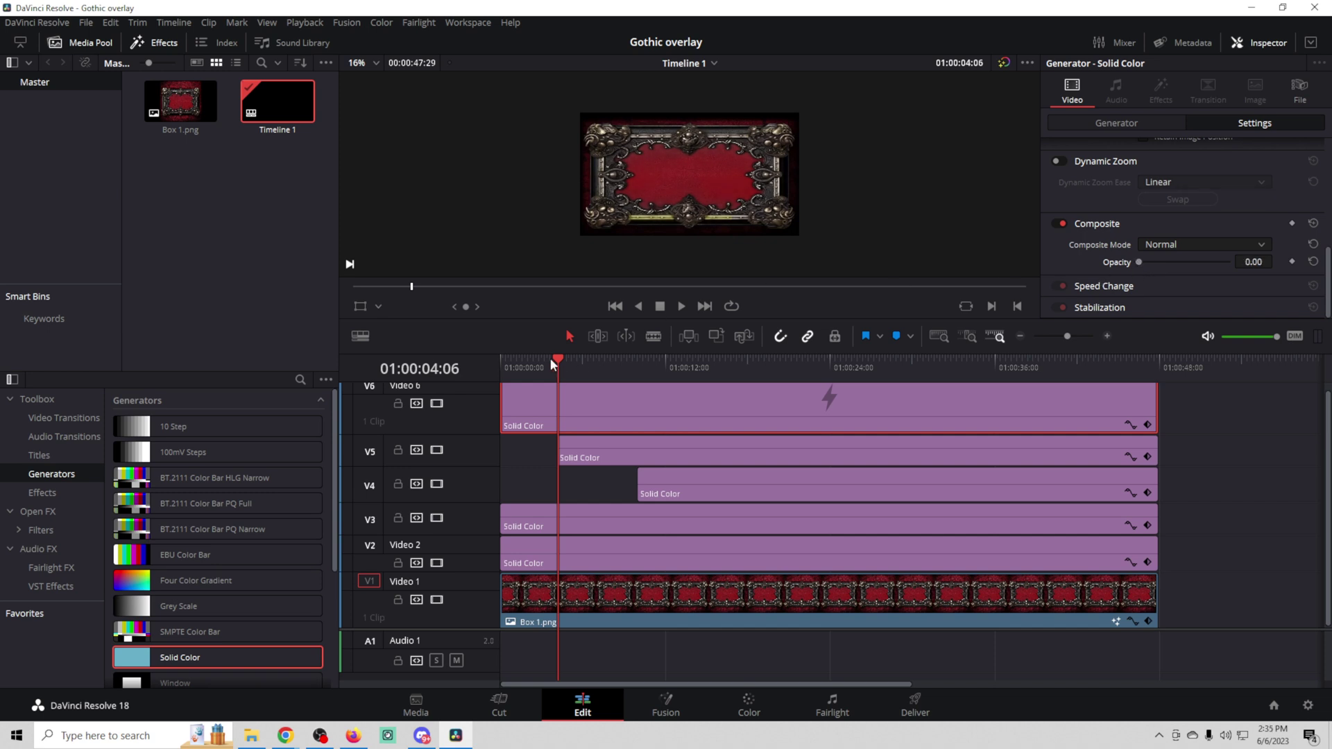
left_click_drag(548, 356, 776, 418)
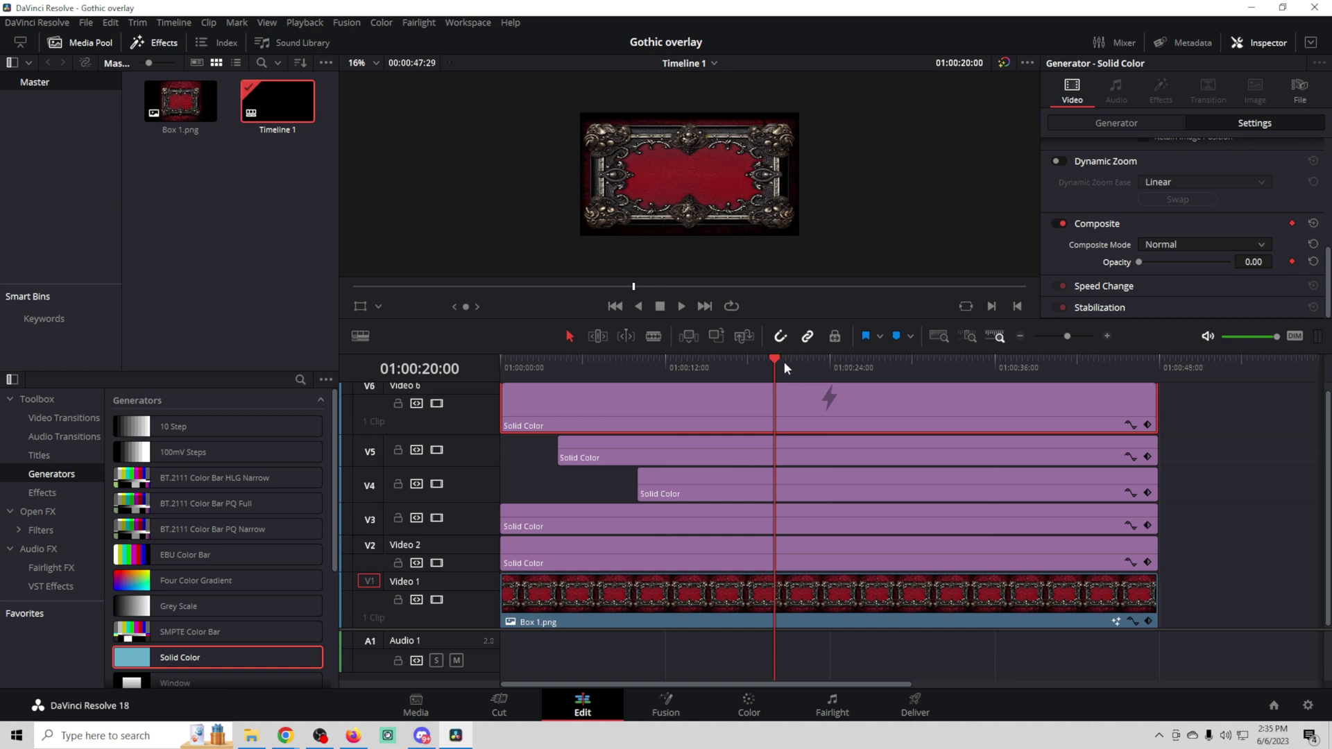
Keyframe the Video 6 Solid Color's opacity at 9.92 at 01:00:22:00 and back to 0 at 01:00:24:00
left_click_drag(772, 357, 802, 369)
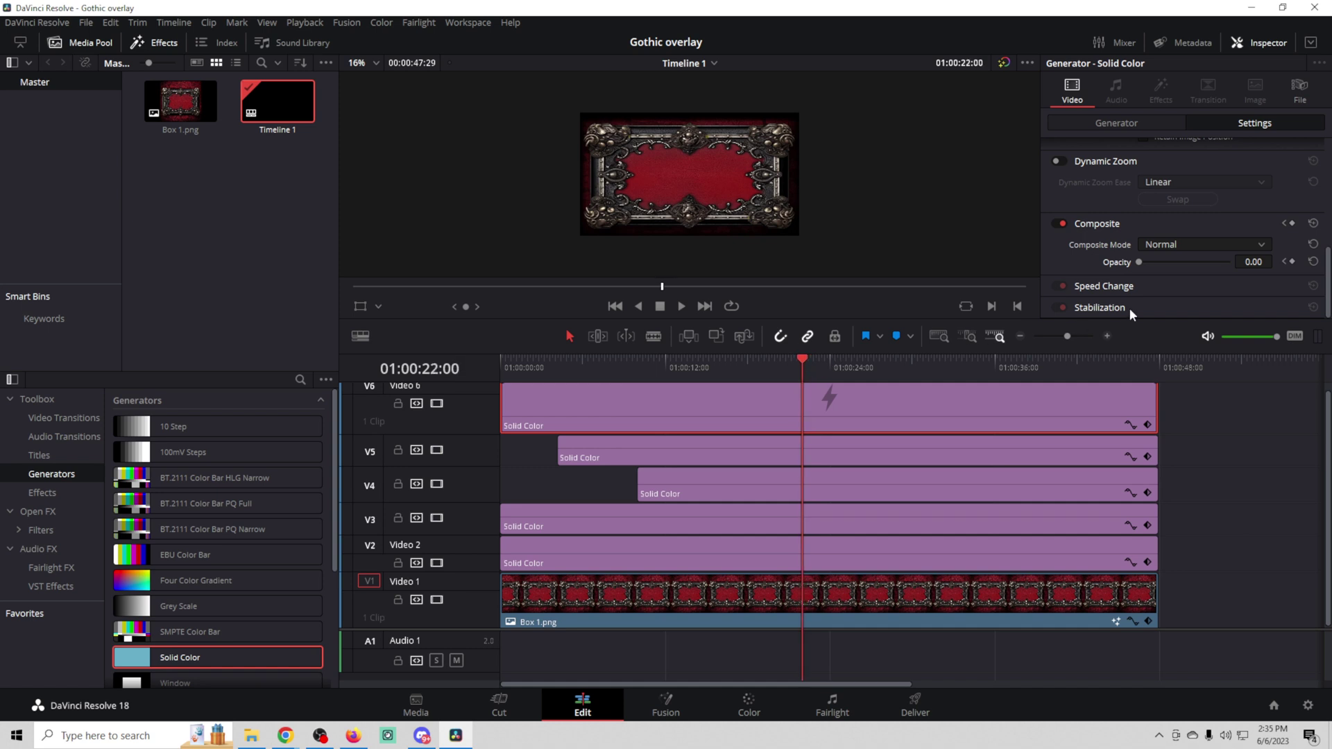
left_click(1141, 262)
left_click_drag(1140, 261, 1147, 264)
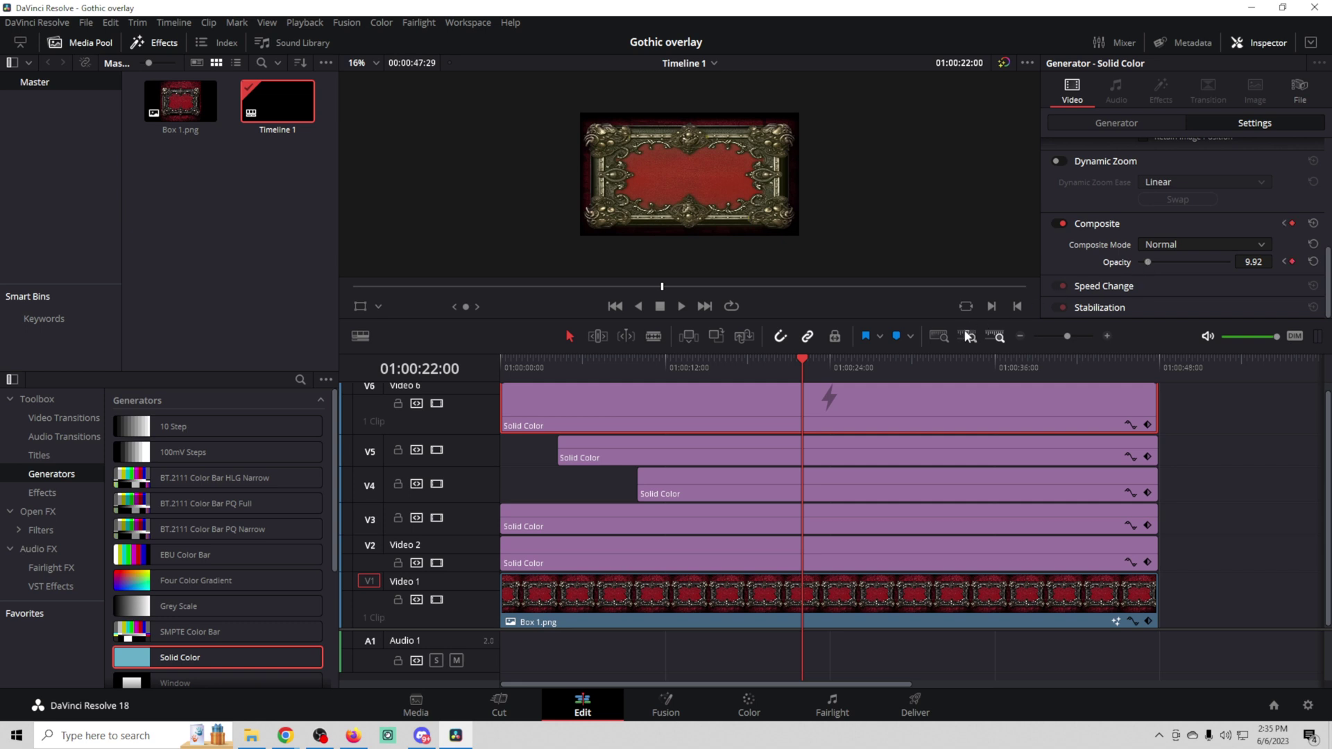
left_click_drag(801, 356, 830, 366)
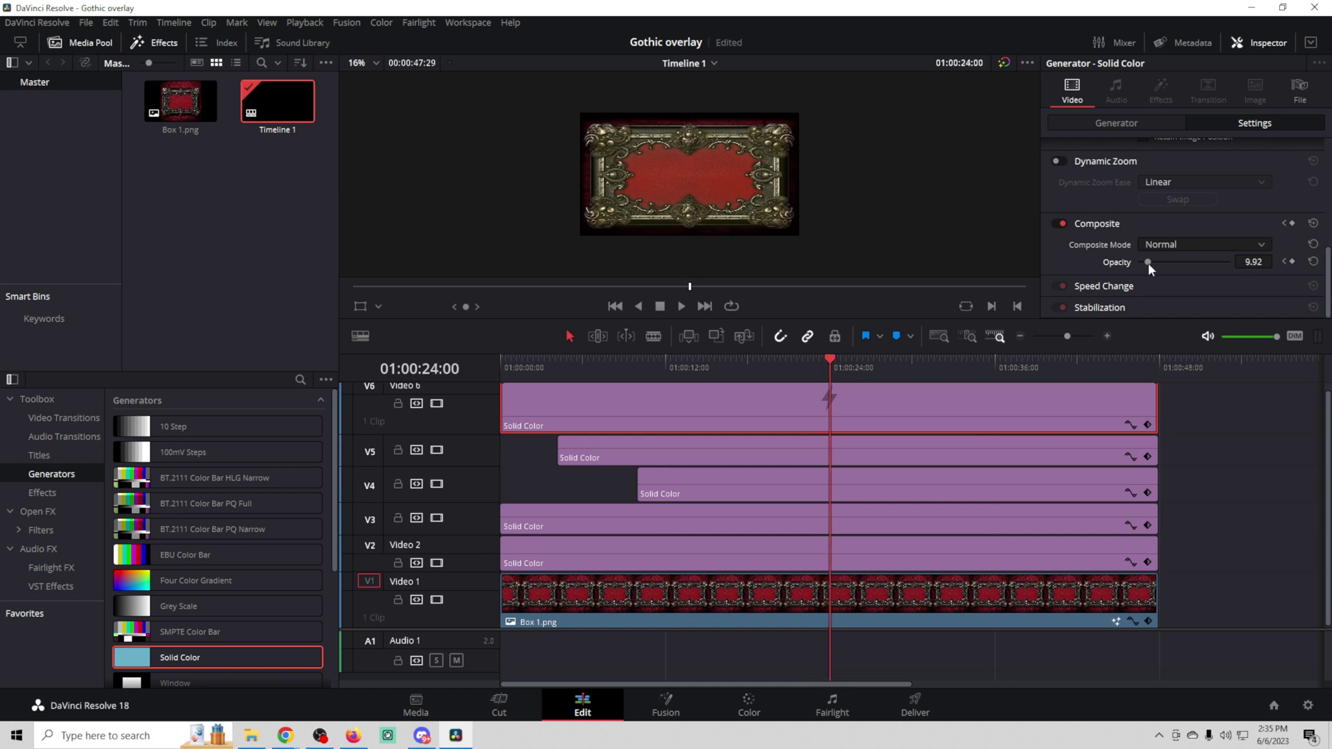
left_click_drag(1147, 262, 1138, 262)
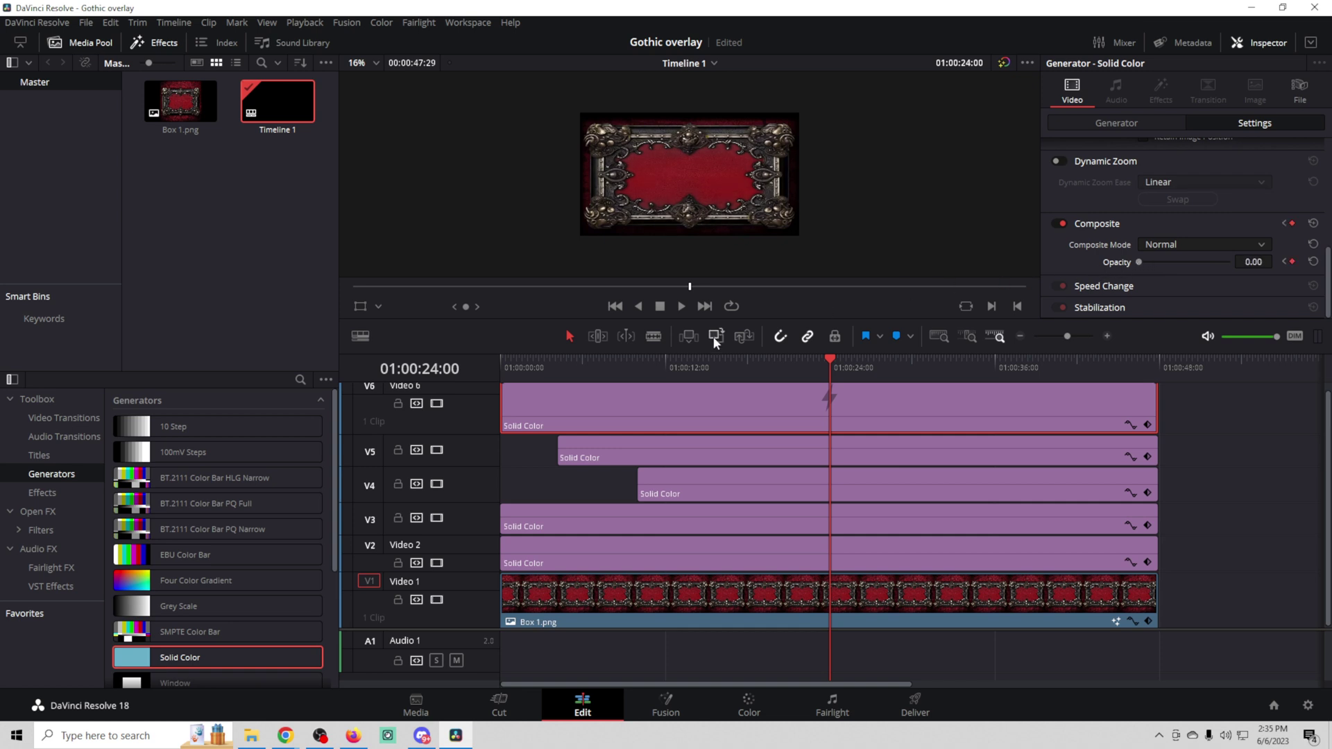
Play the timeline from the start to review the glow pulse, and stop playback
left_click(702, 362)
key("Home")
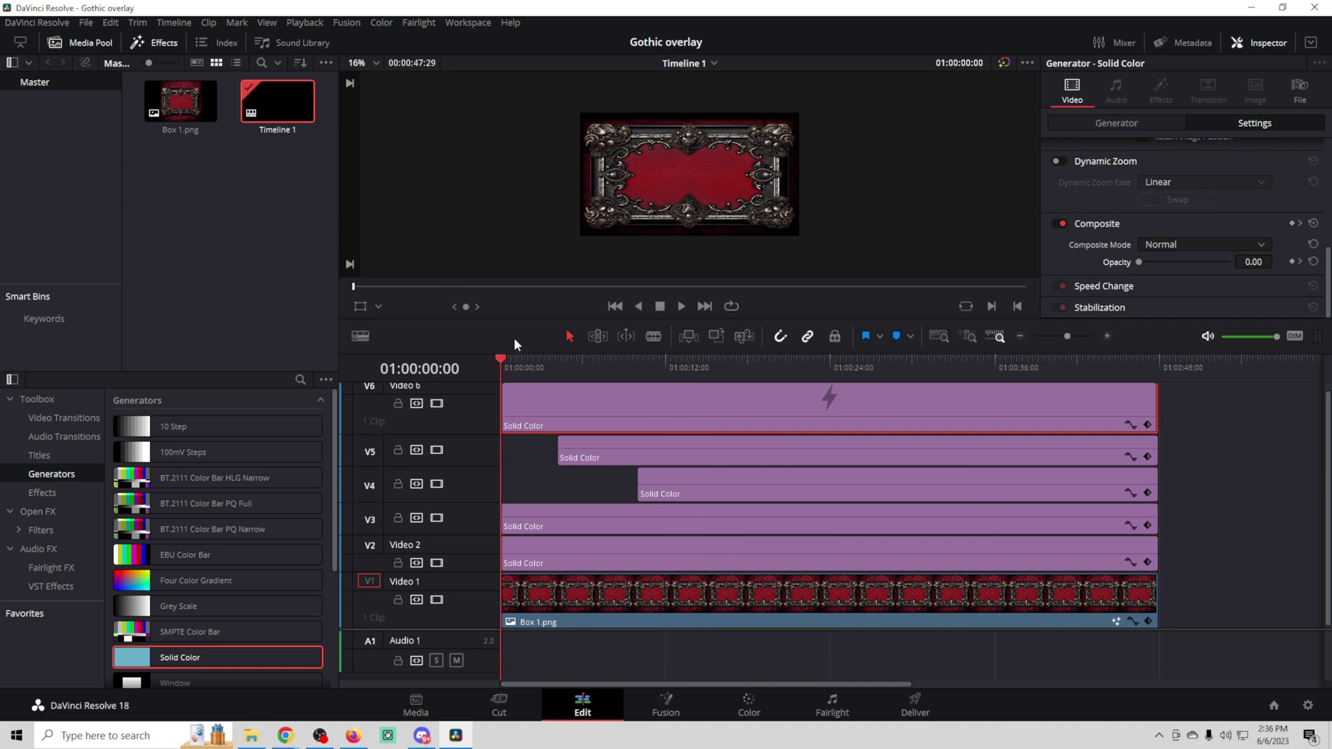
left_click(681, 307)
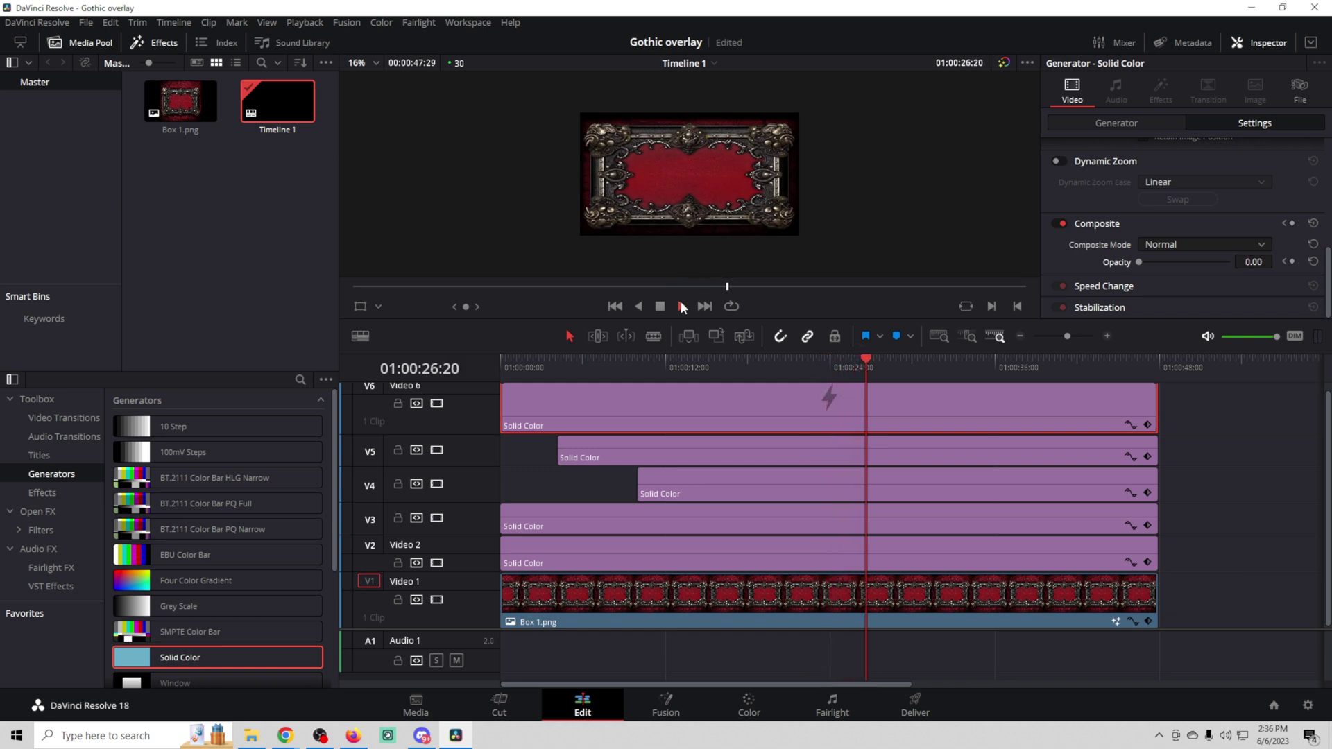
left_click(659, 306)
Show the Video 6 clip's Composite keyframes, copy the three opacity keyframes, and paste them starting at 01:00:26:00
left_click(1149, 425)
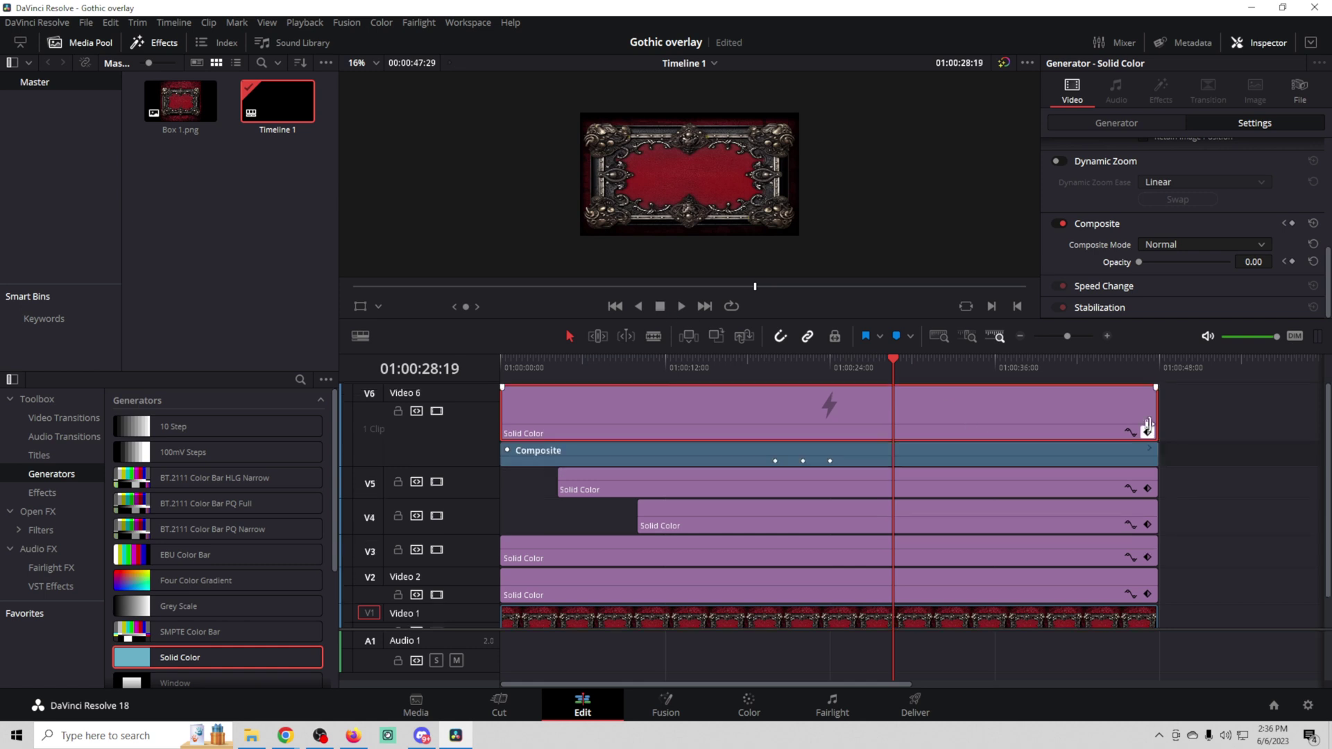
left_click_drag(840, 459, 762, 466)
left_click_drag(863, 450, 761, 466)
left_click_drag(890, 355, 834, 370)
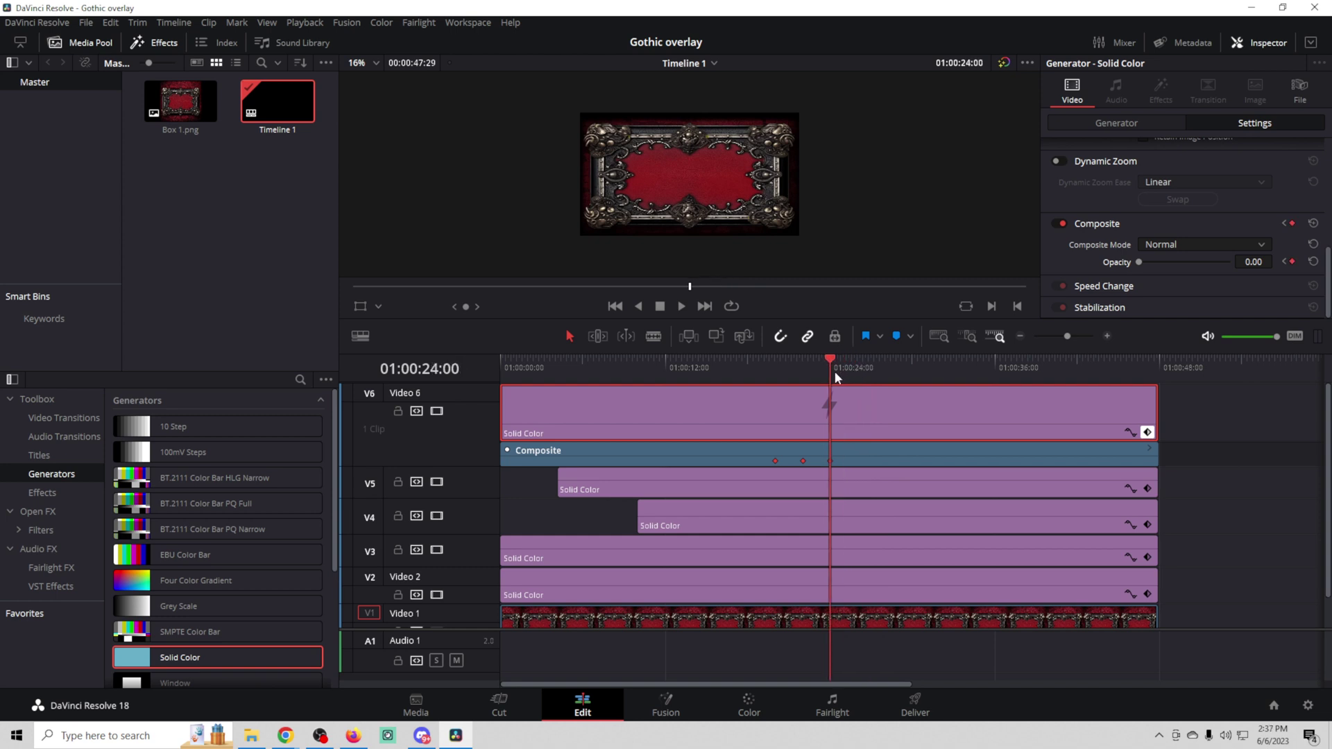
left_click_drag(826, 356, 804, 360)
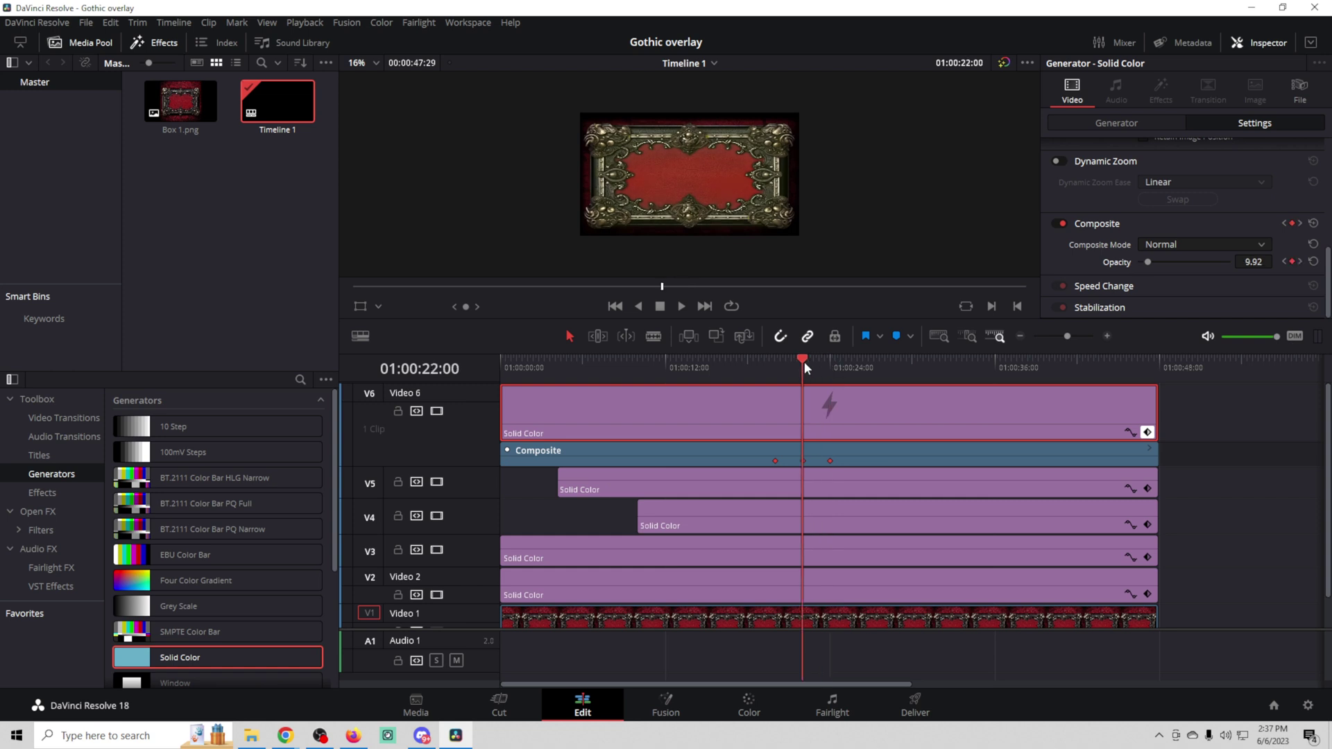
left_click_drag(804, 361, 858, 361)
key("ctrl+v")
left_click(917, 367)
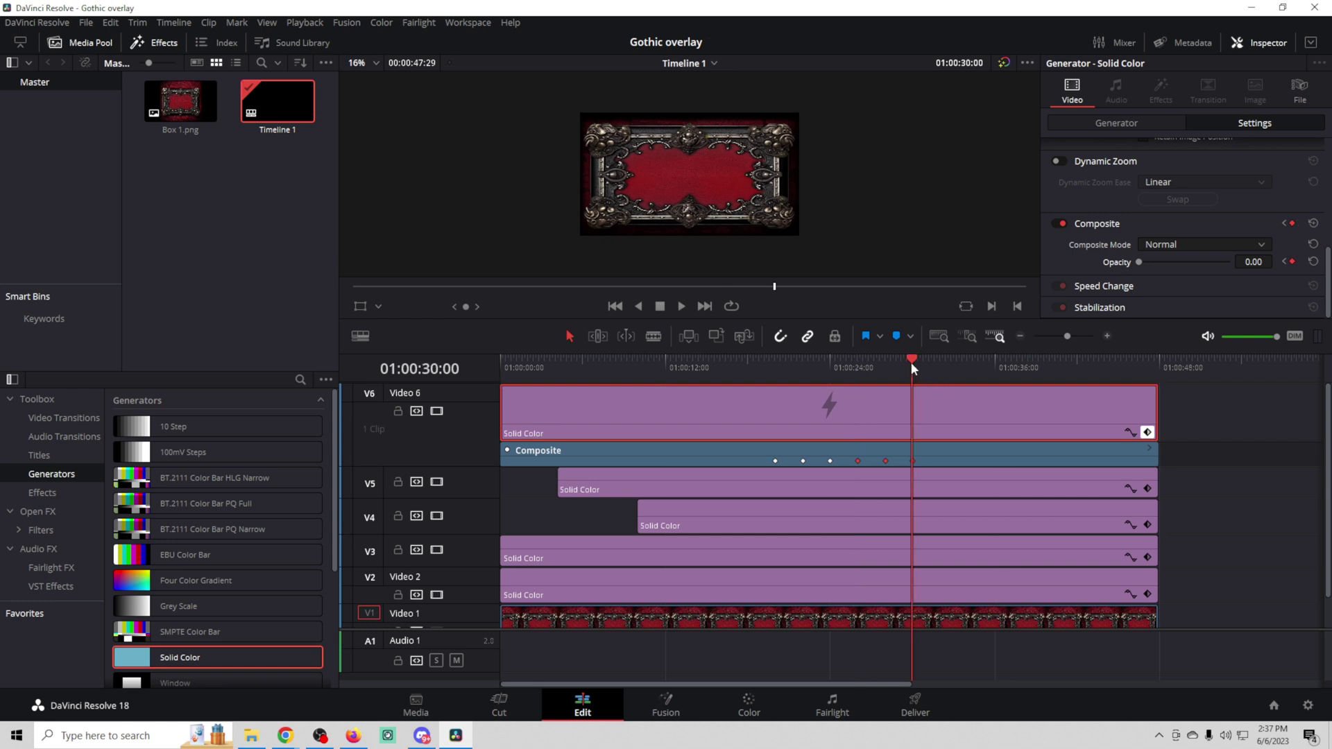
Paste the opacity keyframes again from 01:00:32:00 and repeat them two seconds apart across the whole Video 6 clip
left_click_drag(912, 357, 931, 360)
key("Right")
key("Right")
key("Right")
key("Right")
key("Right")
key("Right")
key("Right")
key("Right")
key("Right")
key("Right")
key("Right")
key("Right")
key("Right")
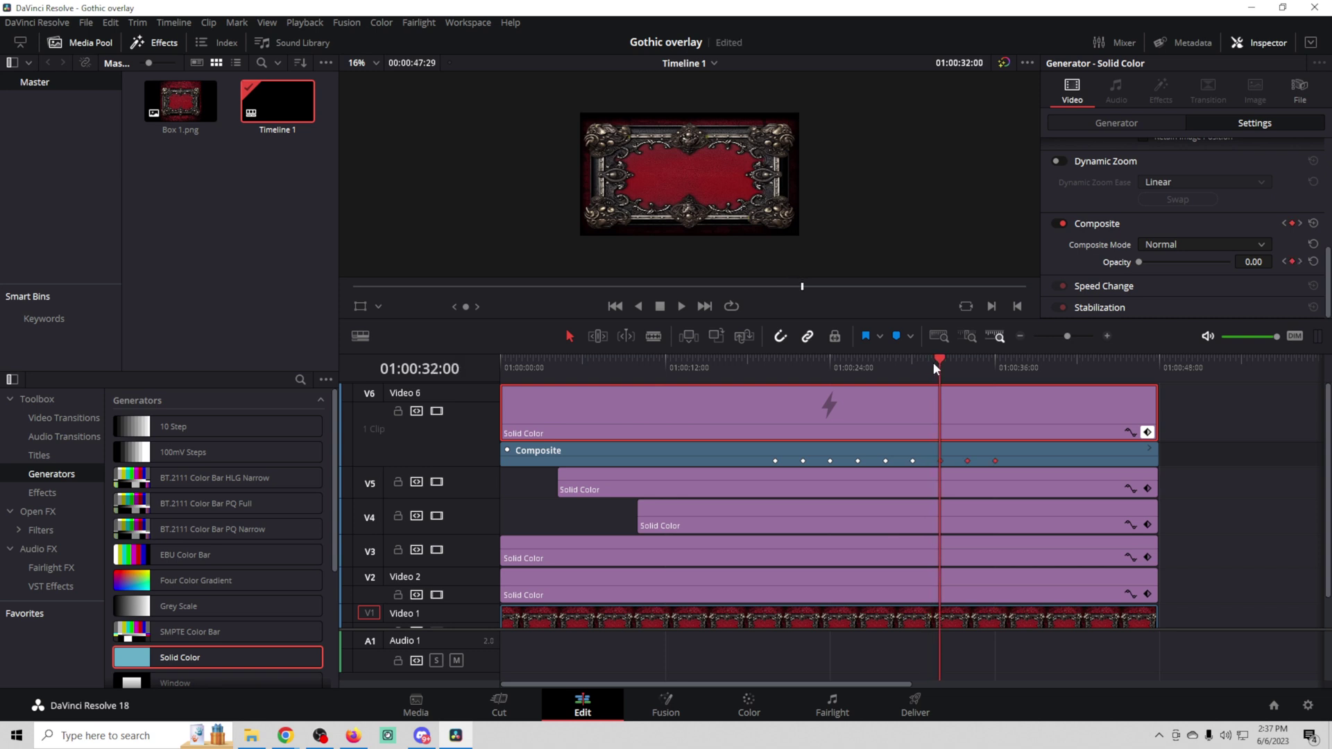
left_click_drag(934, 356, 994, 356)
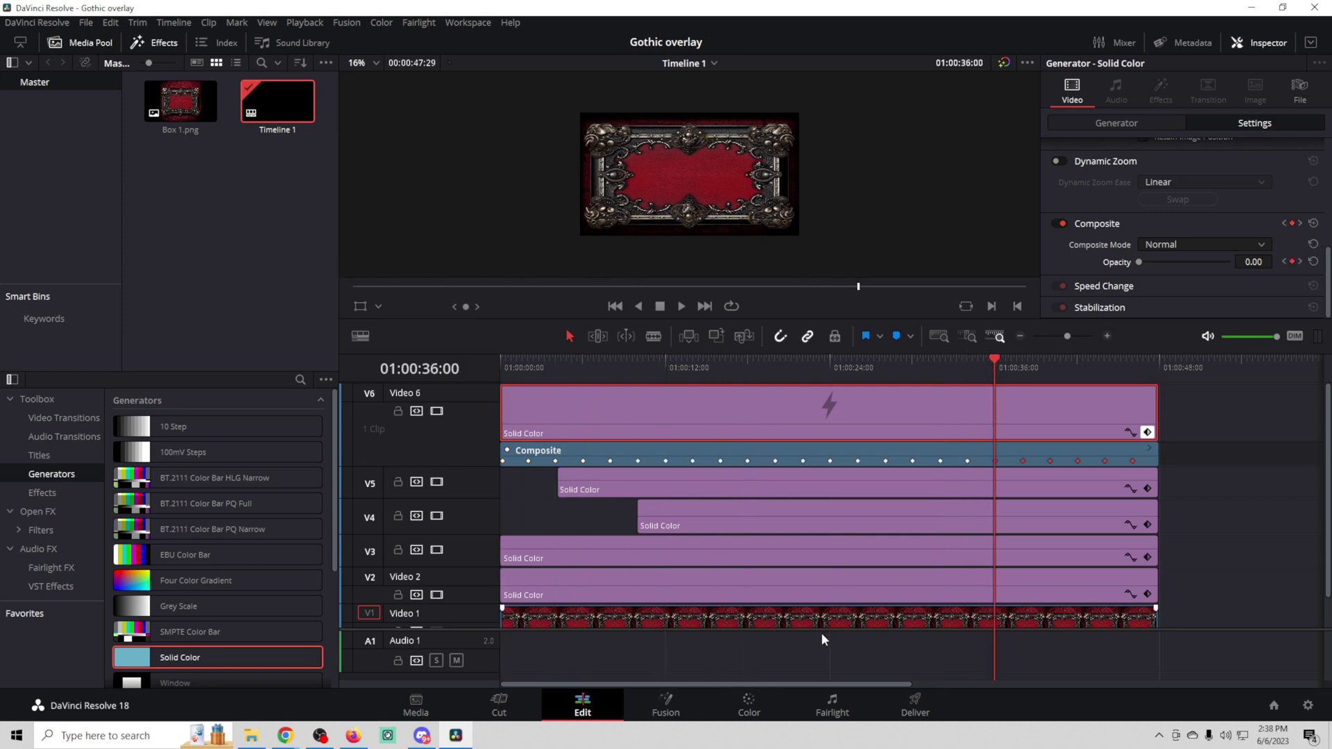
Play the timeline from the start to review the repeating glow
left_click(615, 306)
left_click(617, 311)
left_click(612, 310)
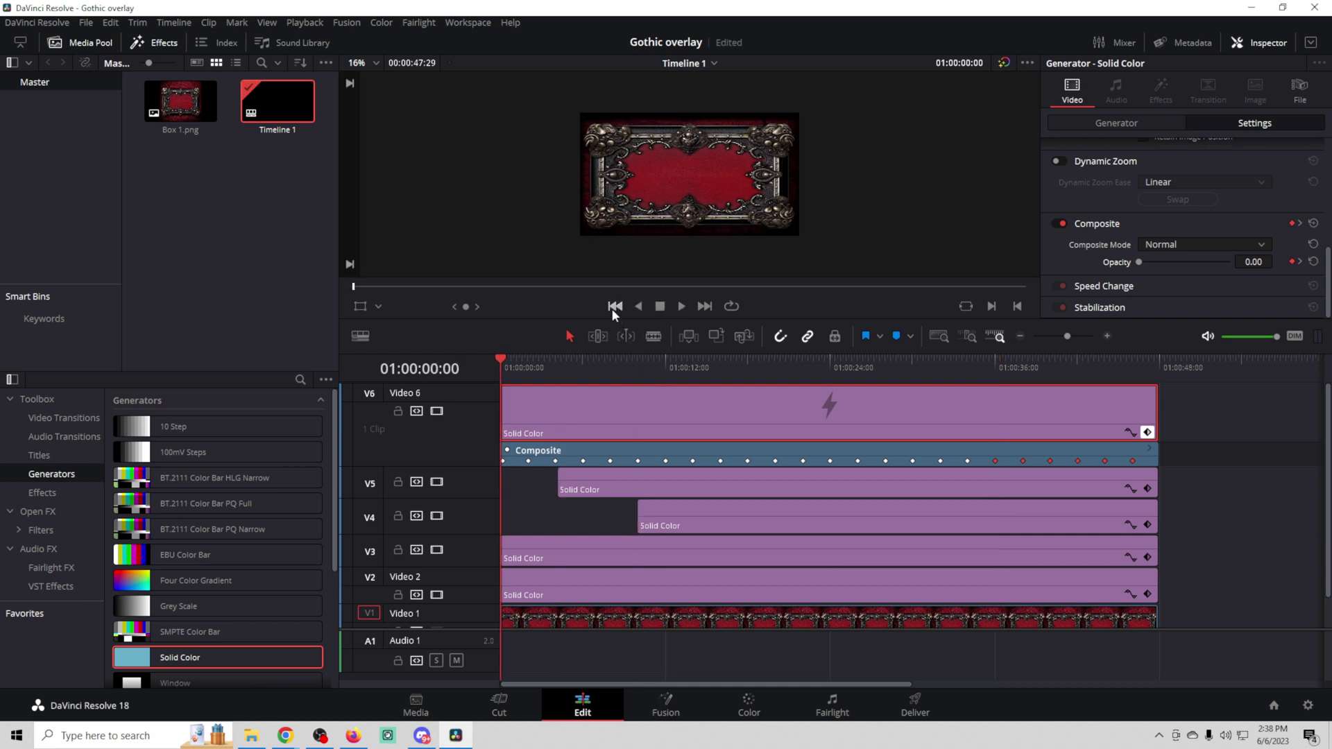
left_click(681, 308)
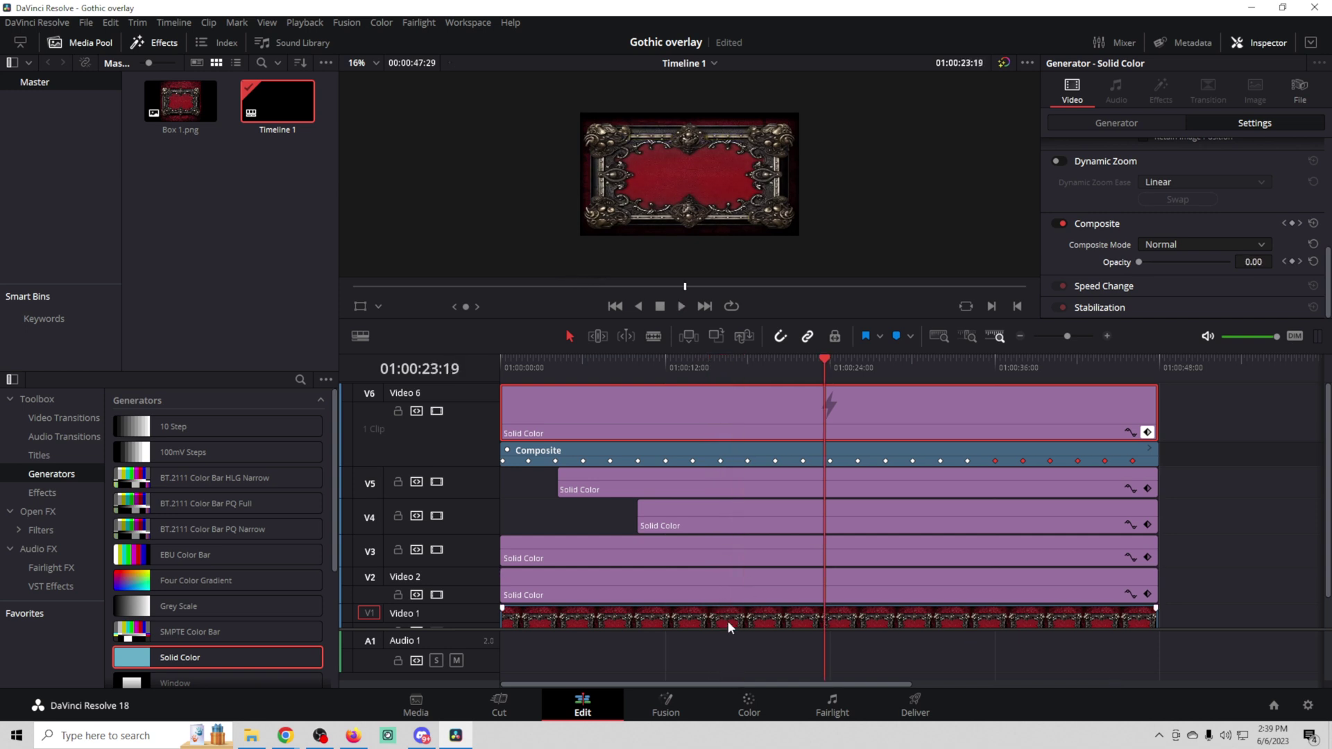
Combine all clips in the timeline into a new compound clip named Compound Clip 1
left_click(727, 621)
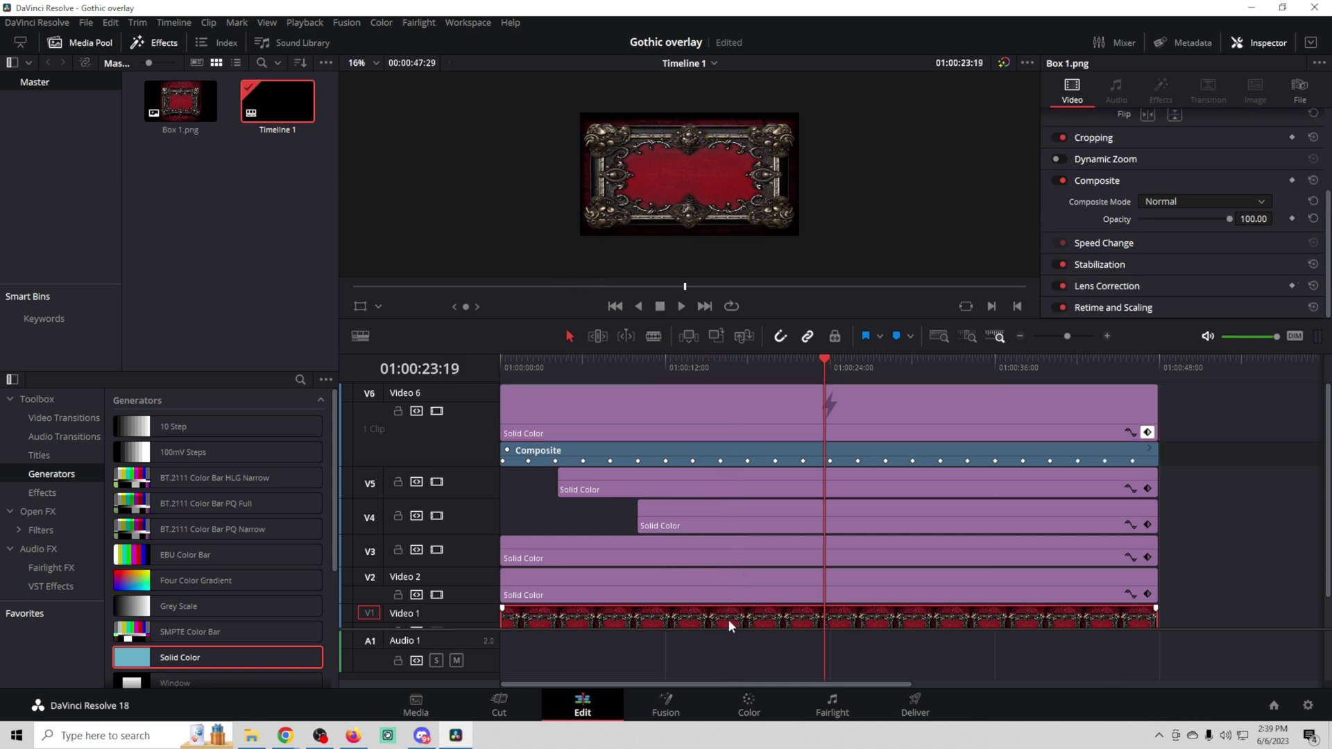
key("ctrl+a")
right_click(718, 406)
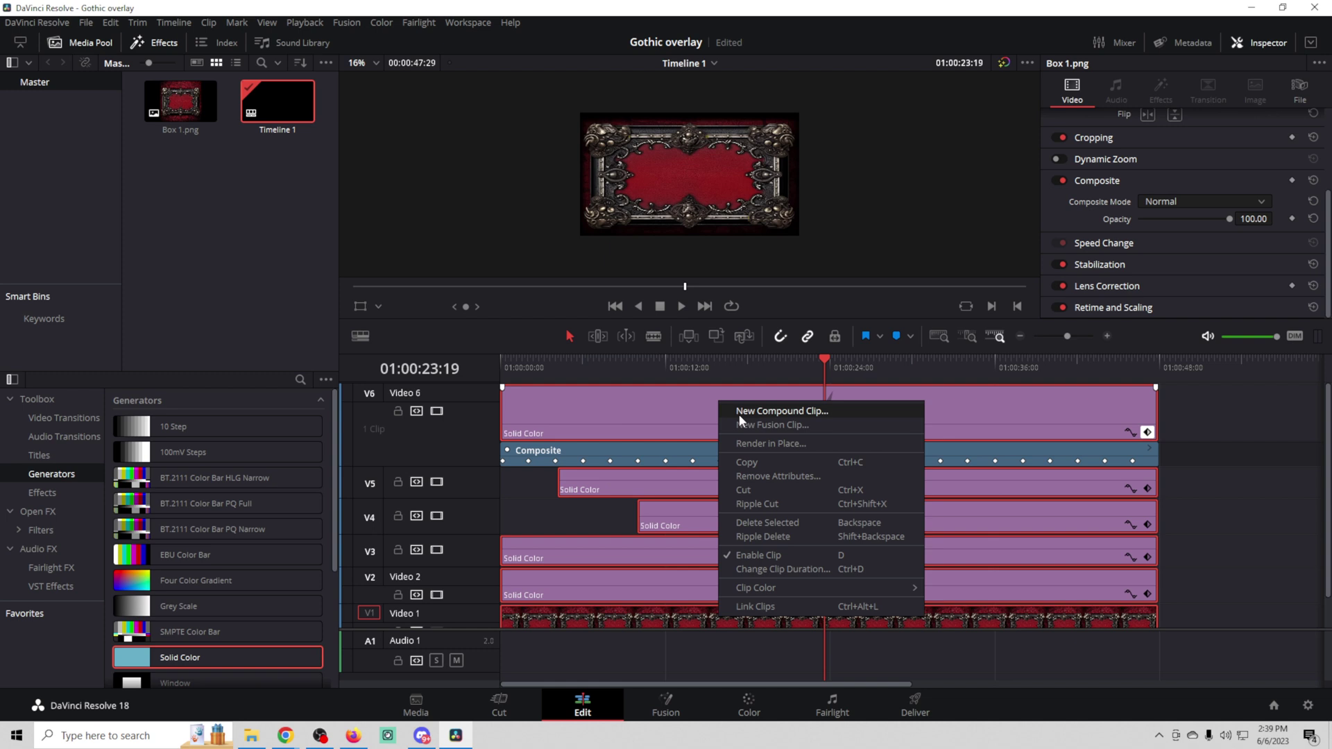
left_click(740, 413)
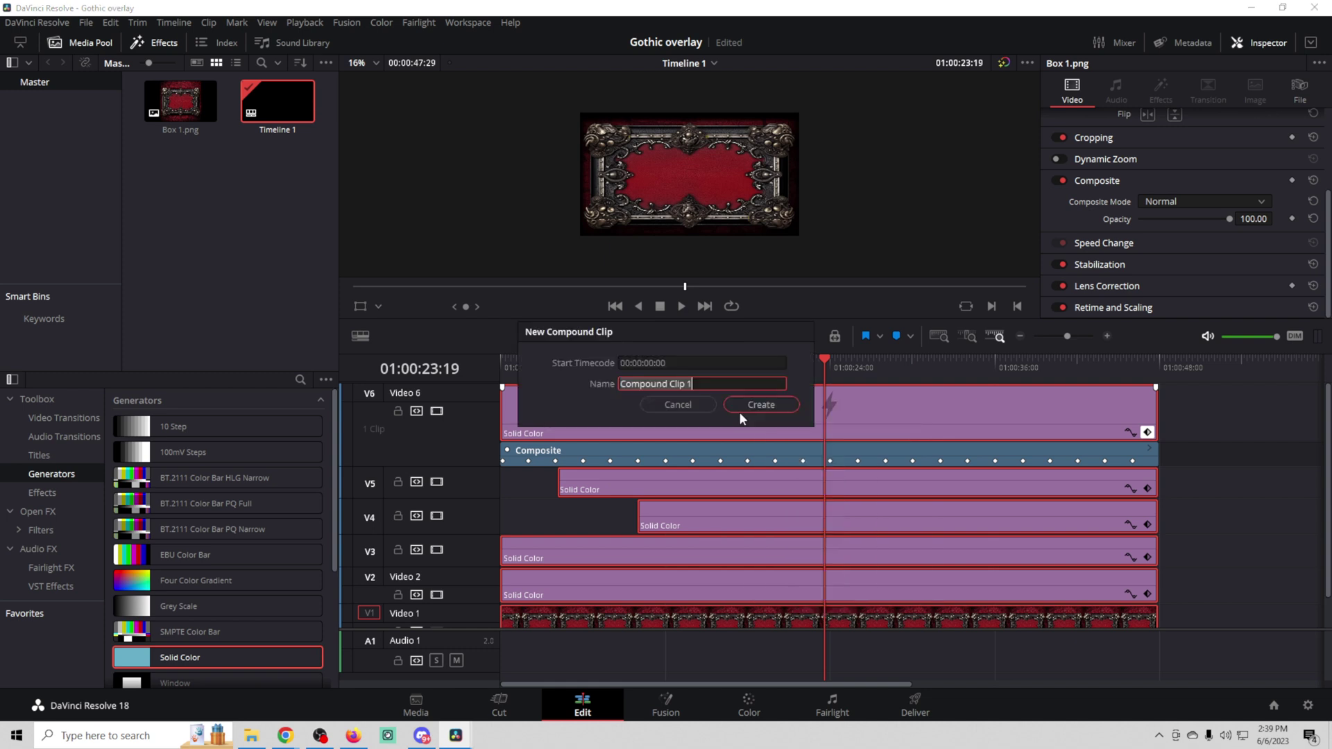
left_click(738, 401)
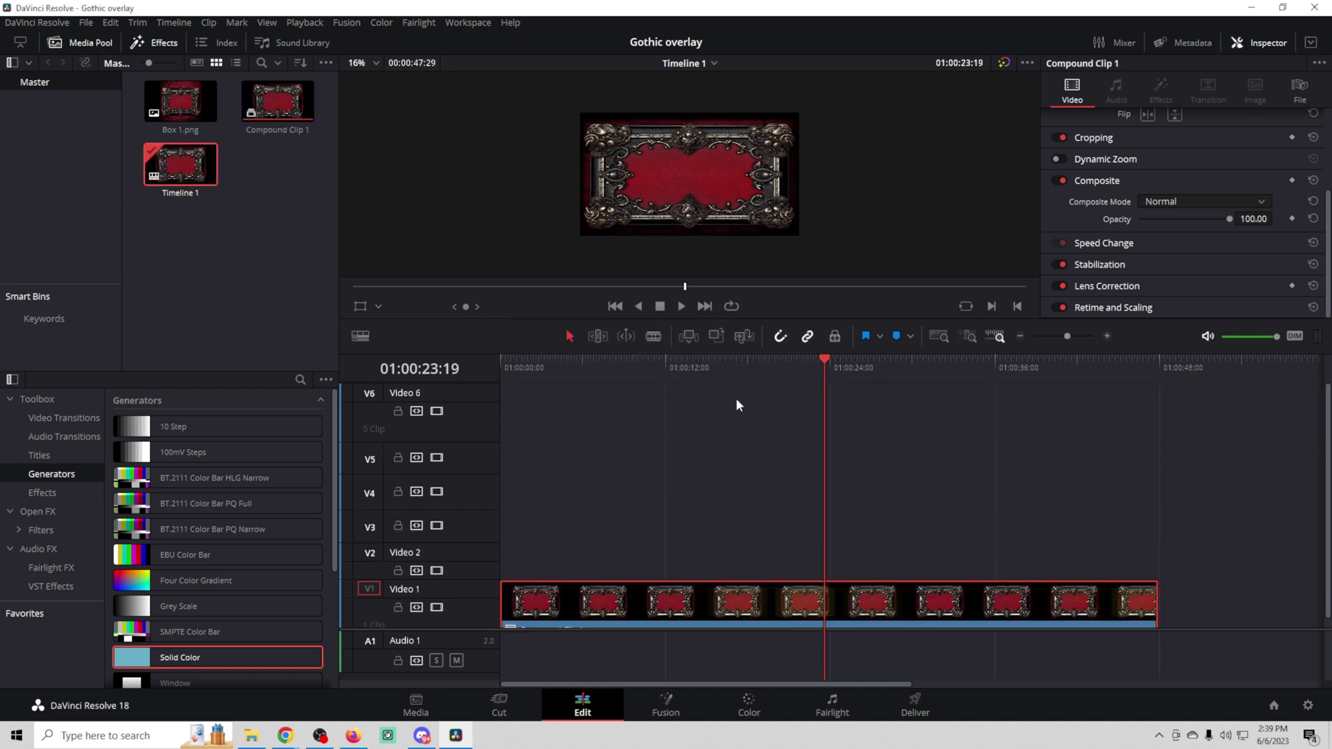
Create a new empty timeline named Timeline 2 with one video track, one audio track and the project settings
left_click(258, 104)
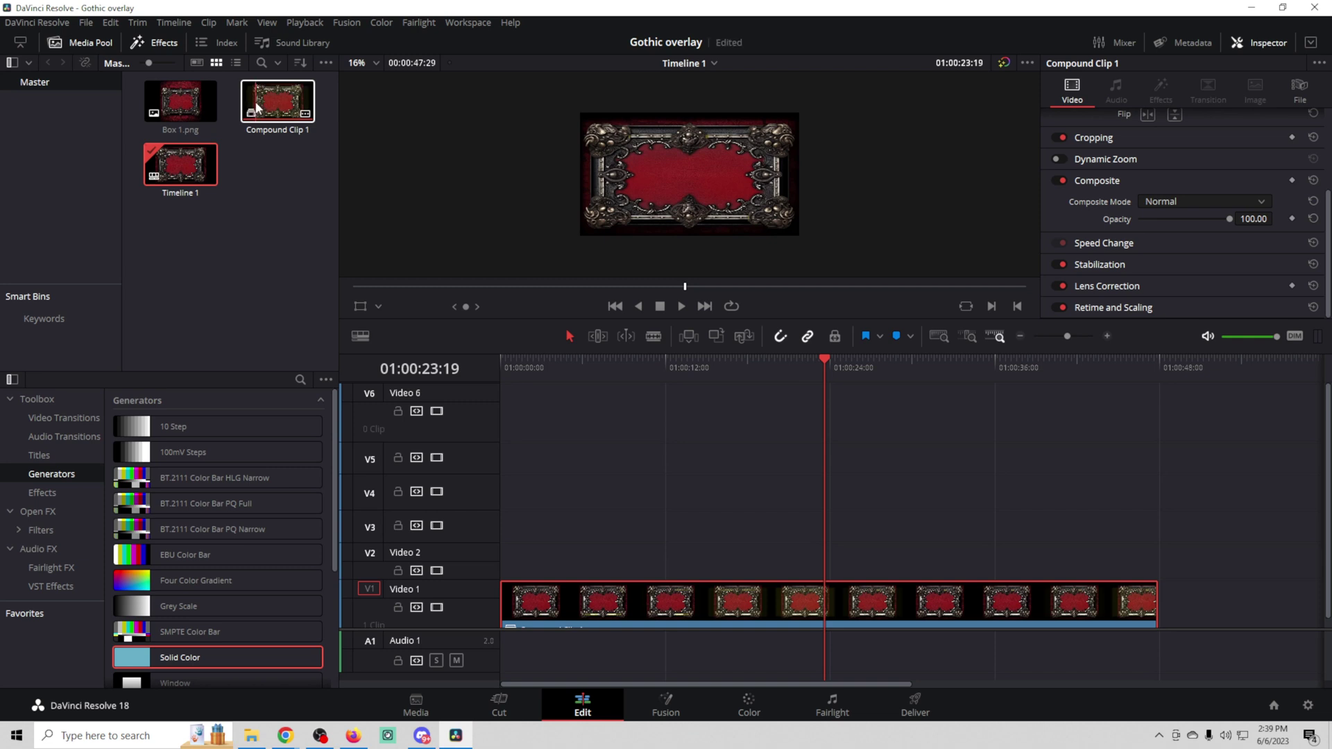
left_click(244, 328)
right_click(238, 303)
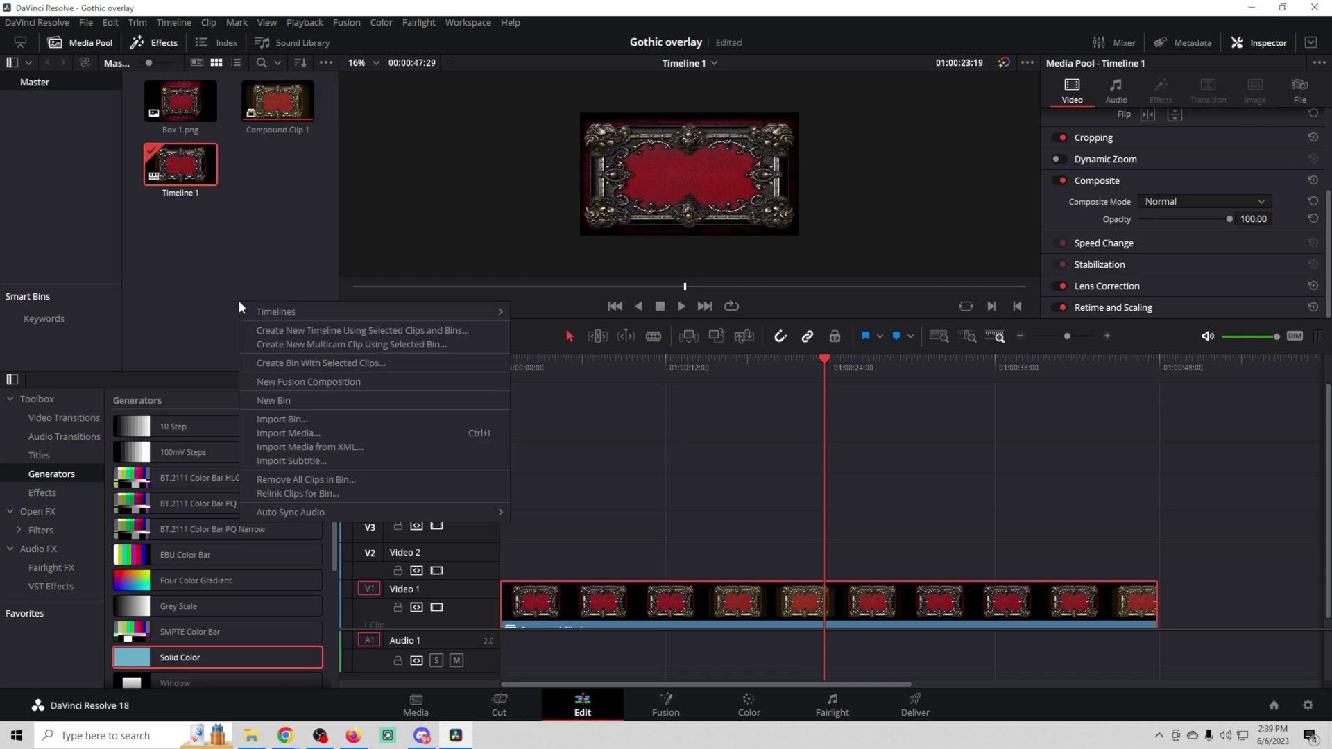
left_click(266, 332)
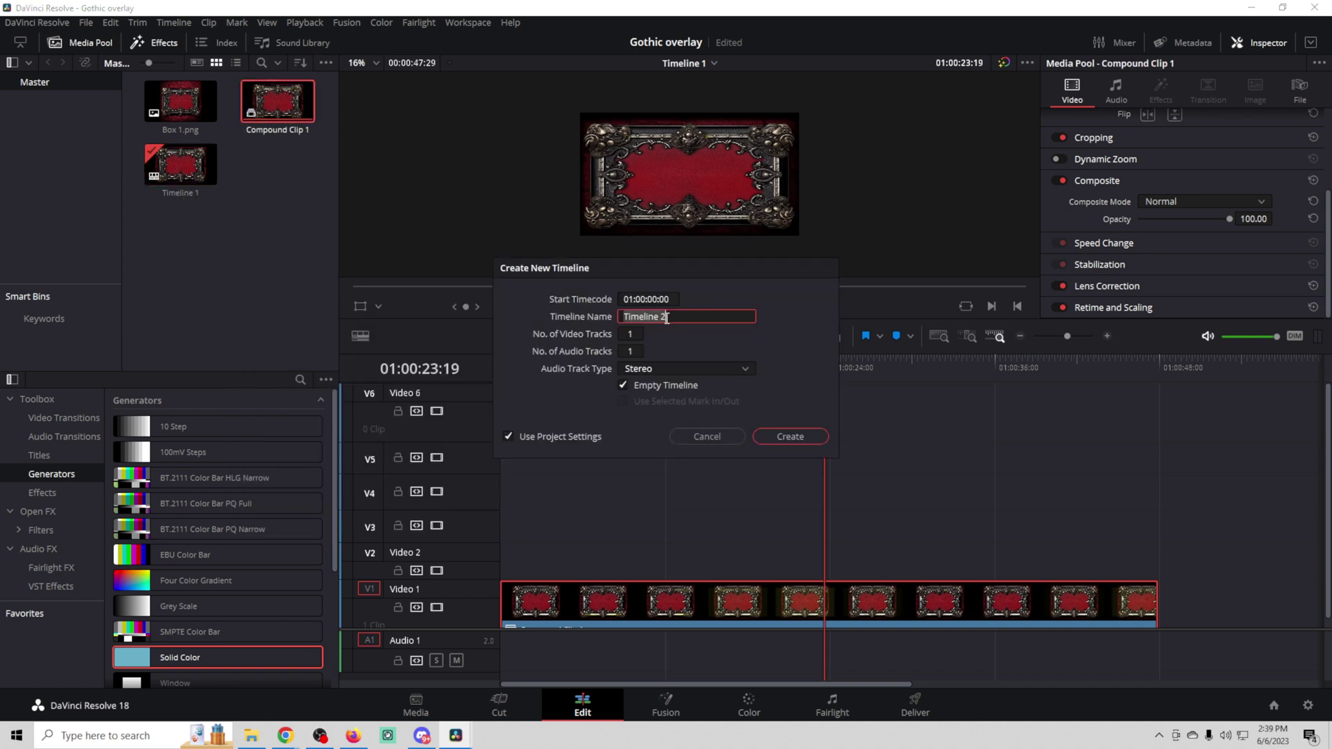
left_click(791, 437)
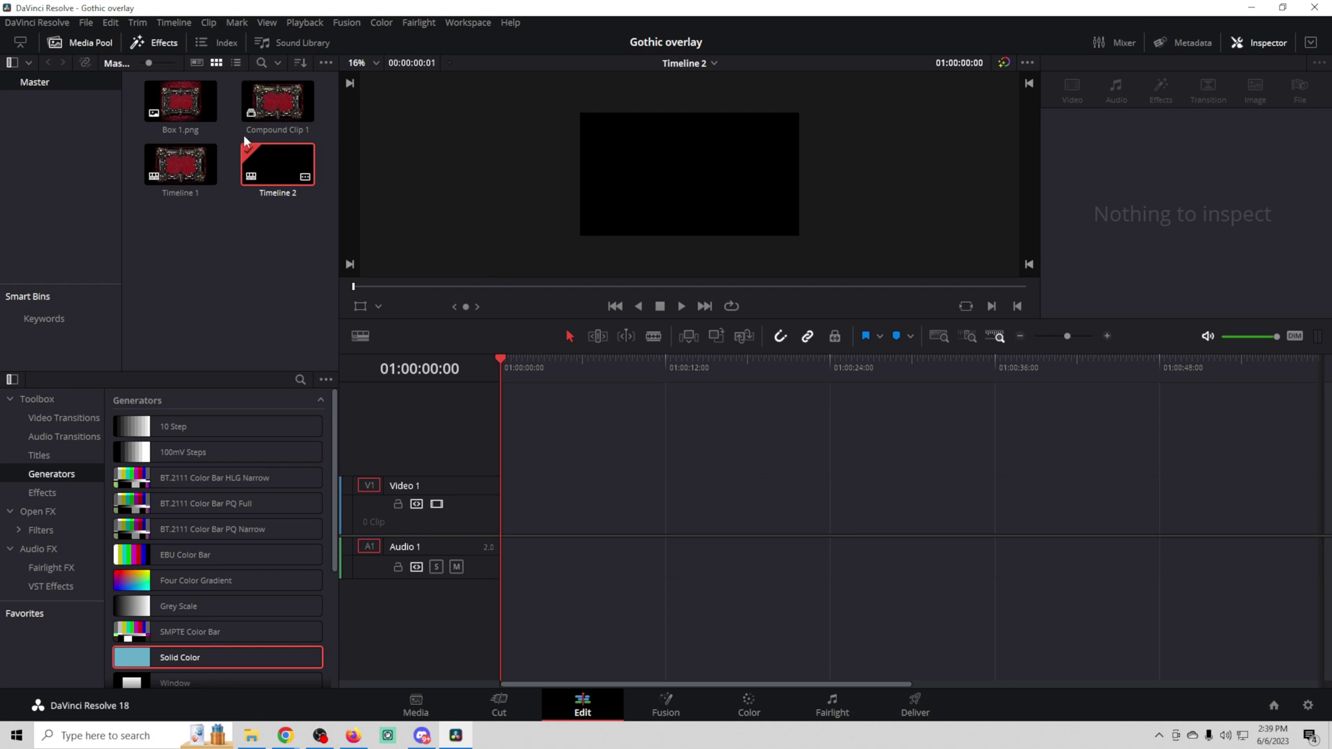
Place Compound Clip 1 at the start of Video 1, with zoom 0.280 and position X -518, Y 394
left_click_drag(268, 111, 508, 522)
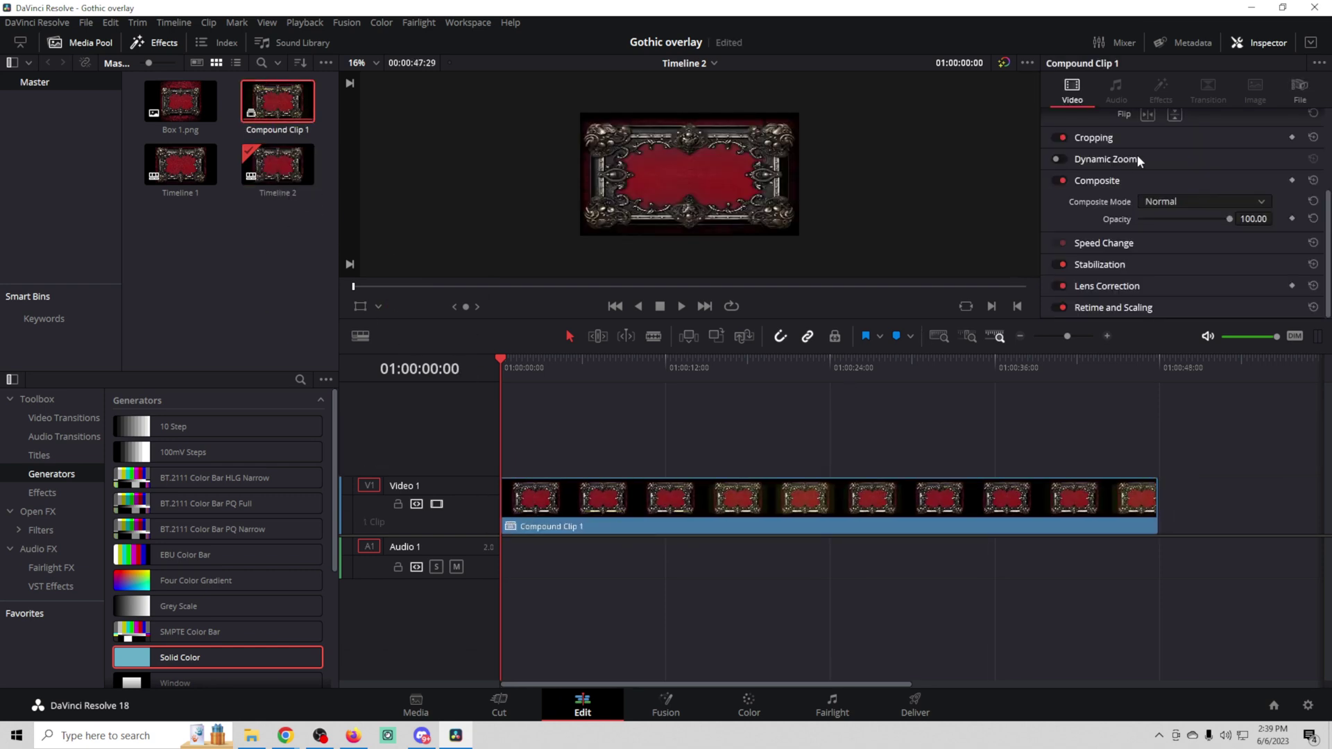
scroll(1124, 231, "up", 3)
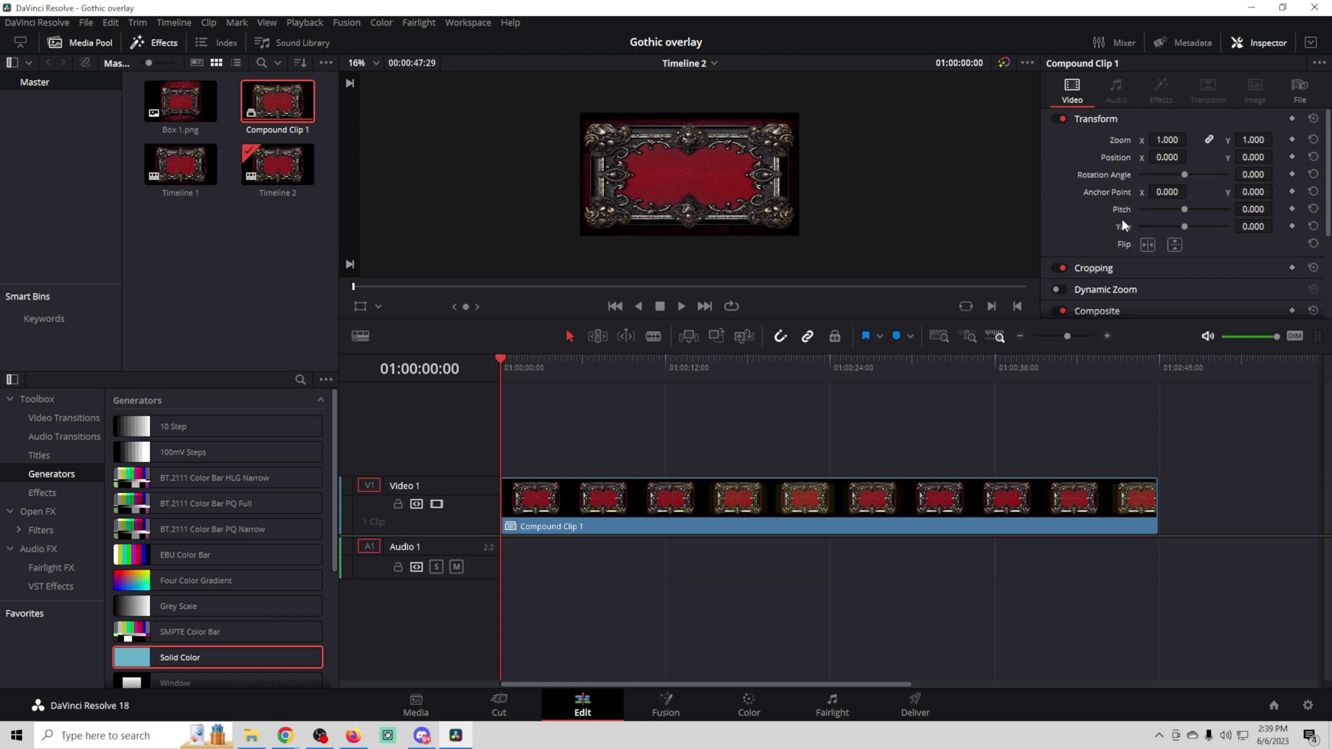
left_click_drag(1171, 138, 1276, 157)
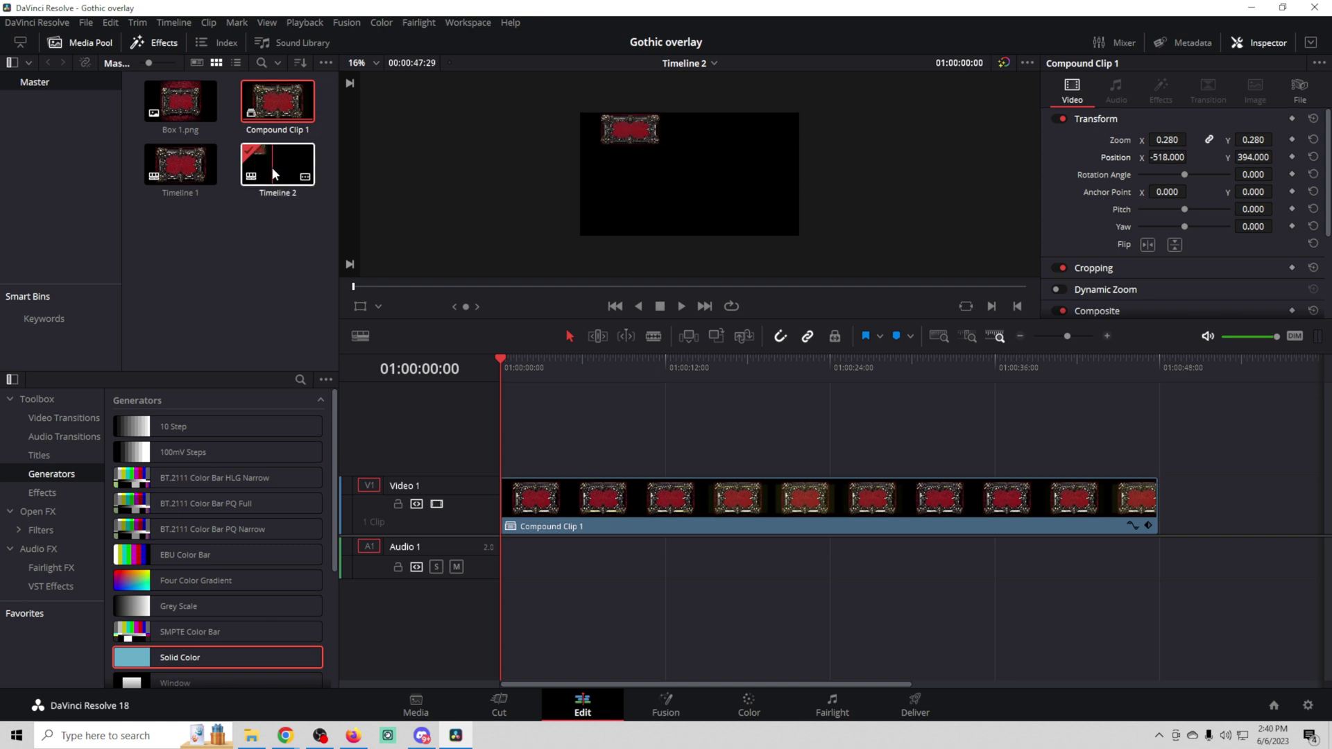
Add another Compound Clip 1 on Video 2, matching the first clip's zoom of 0.28 and Y position of 394
left_click_drag(274, 103, 506, 451)
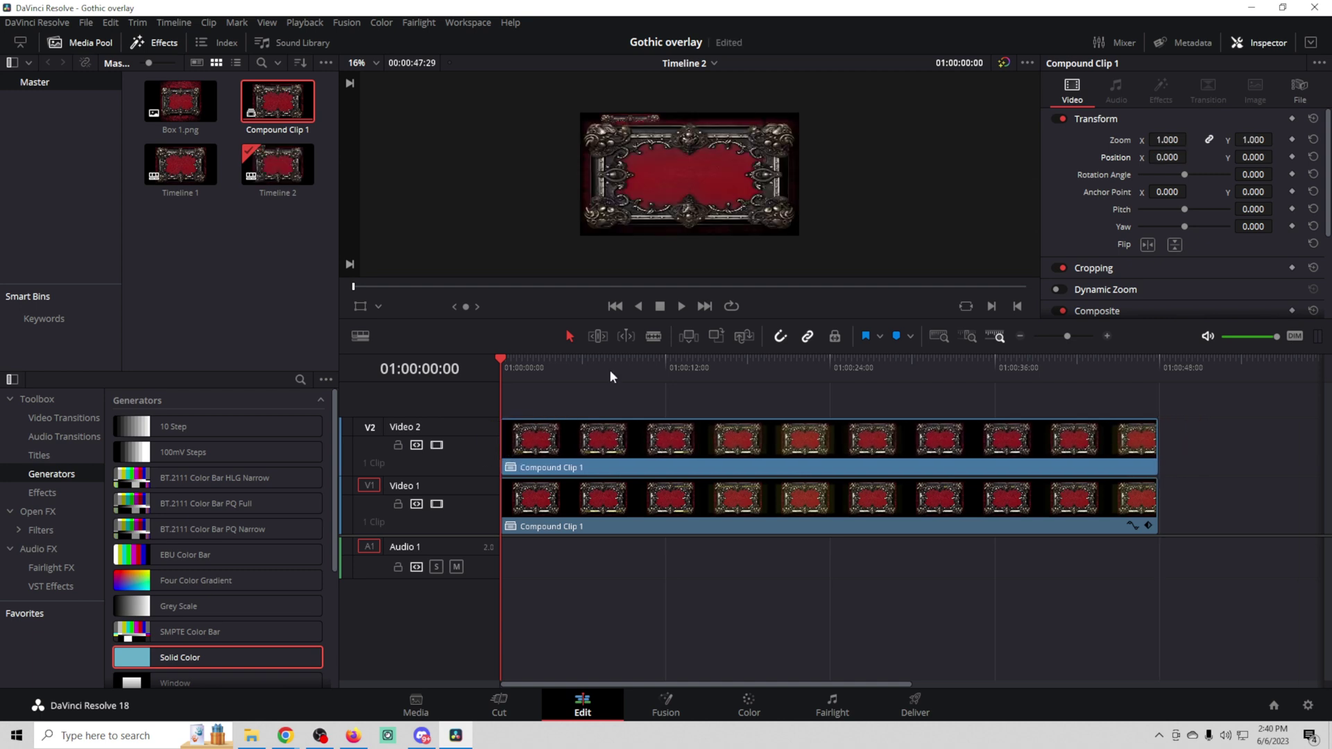
left_click(583, 441)
double_click(1167, 140)
type("0.28")
left_click(746, 500)
left_click(746, 439)
double_click(1253, 158)
type("394")
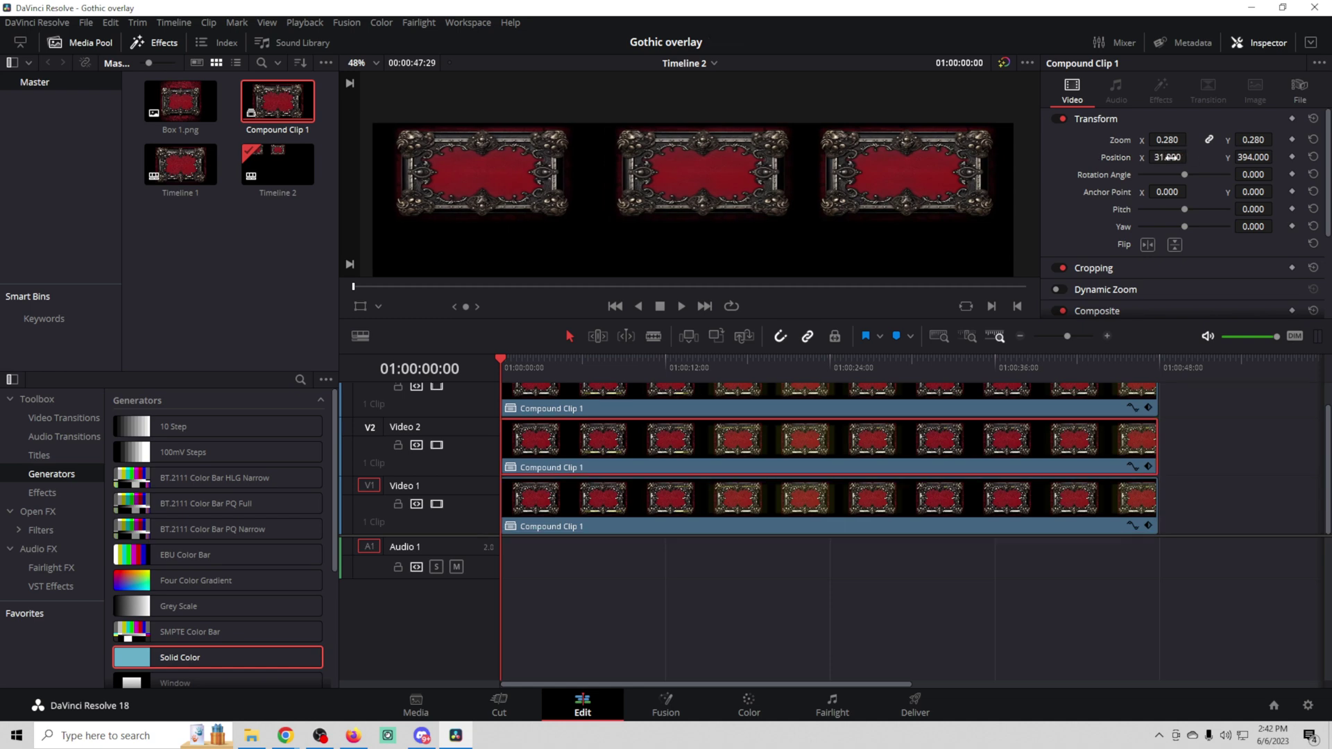
Play the overlay, and stagger the clips so Video 2 starts at 01:00:20:00 and Video 3 at 01:00:40:24
key("space")
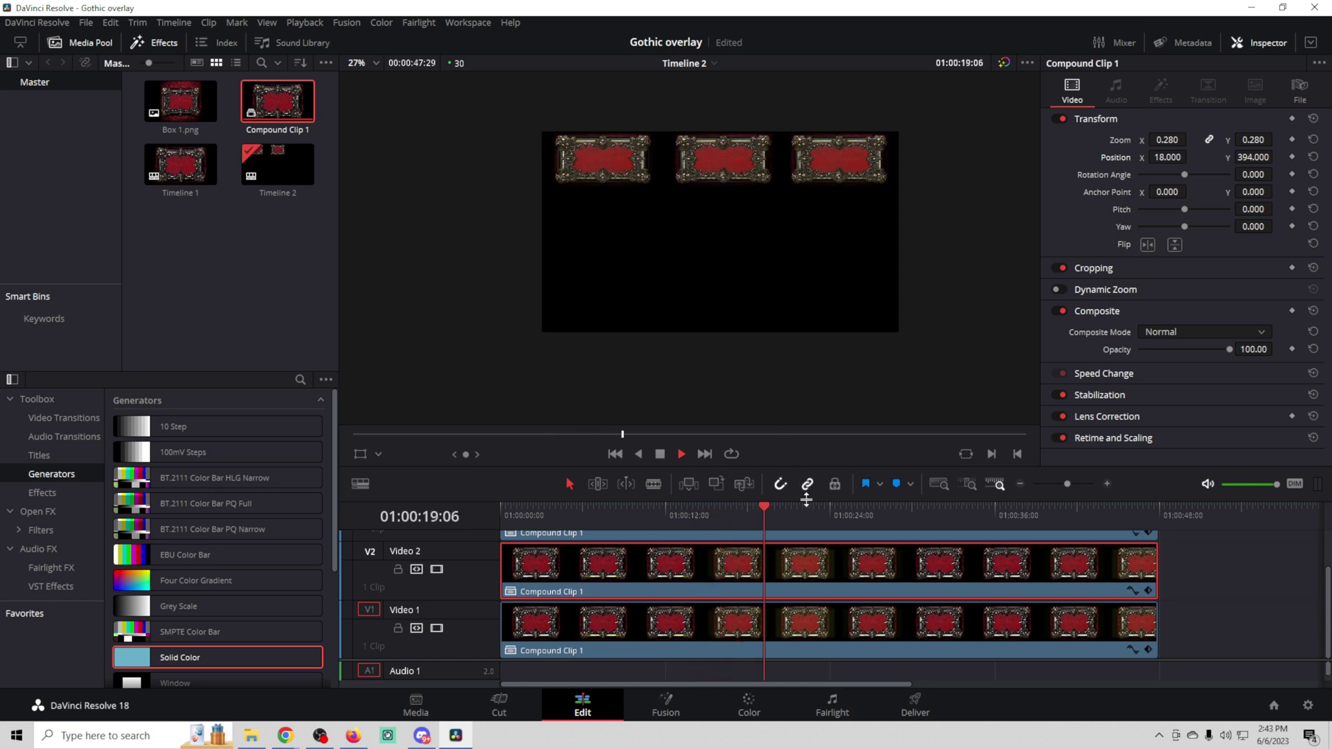
left_click_drag(806, 500, 776, 431)
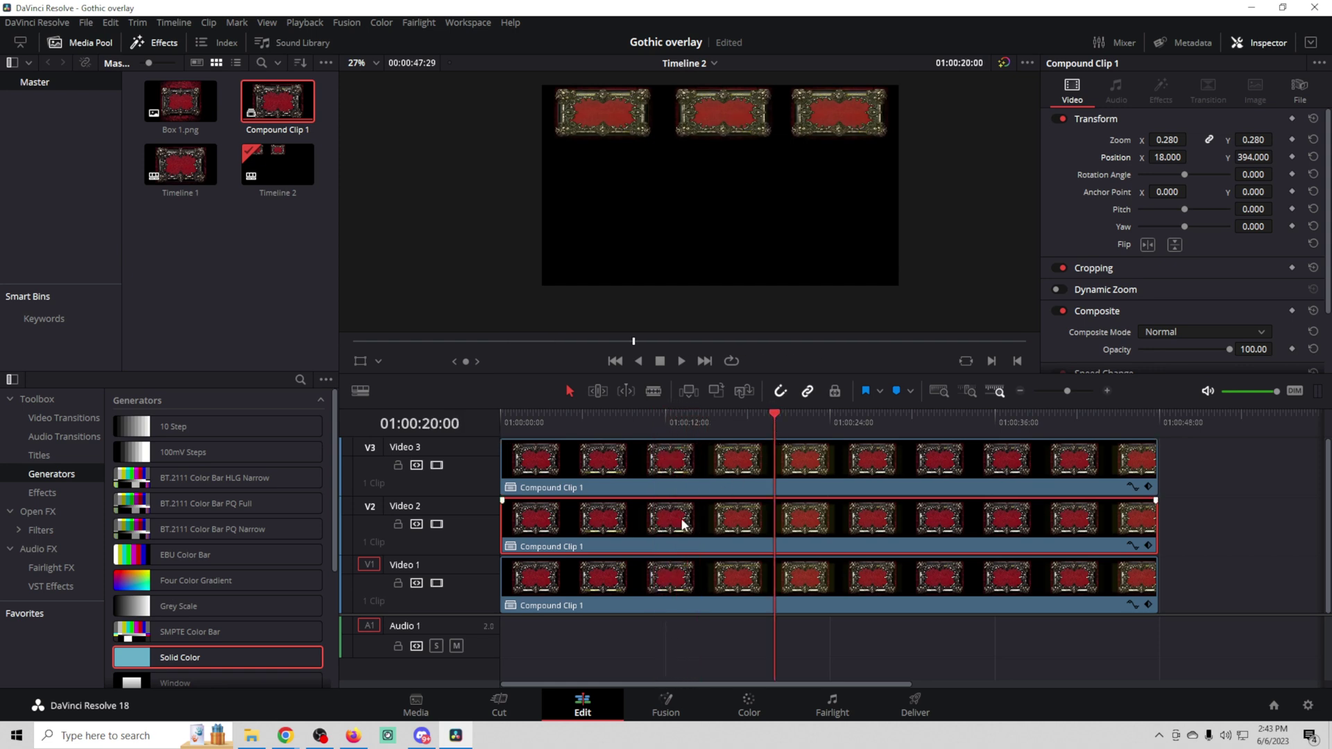
left_click_drag(667, 519, 947, 530)
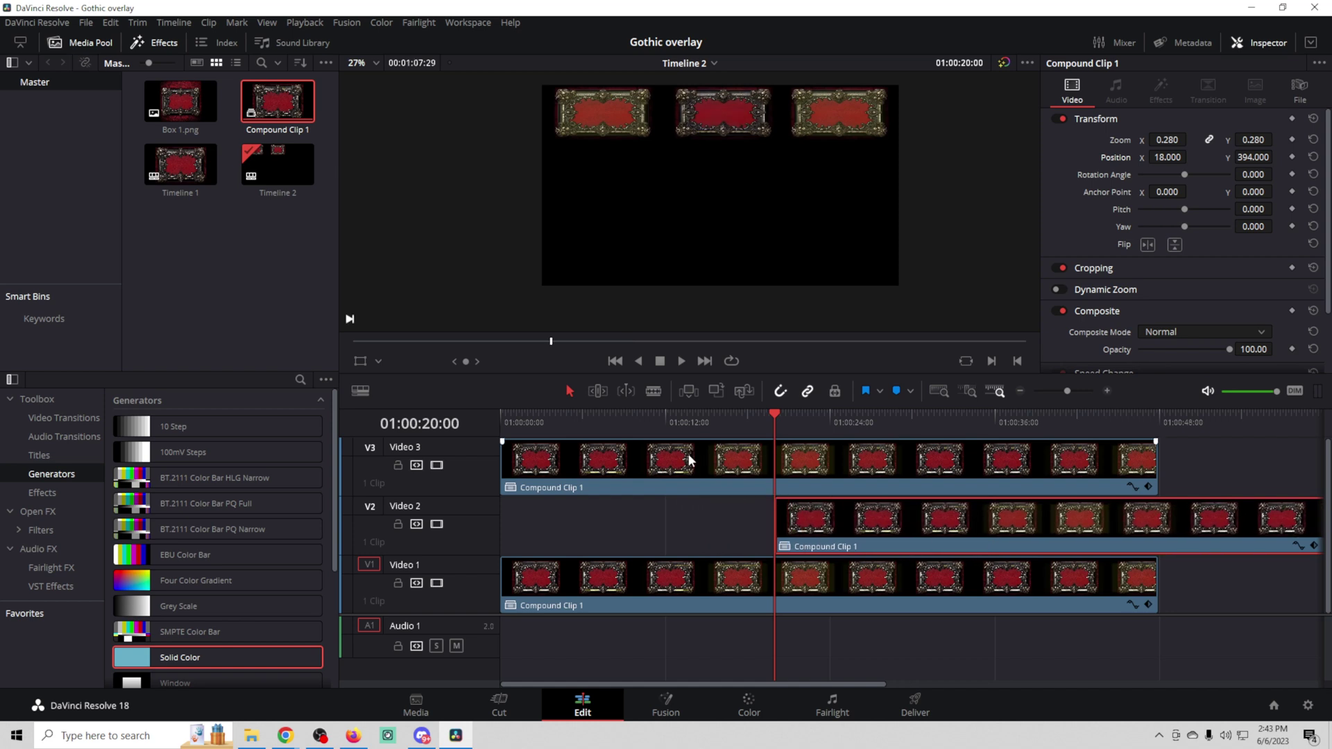
left_click_drag(773, 411, 1060, 424)
left_click_drag(589, 459, 1159, 478)
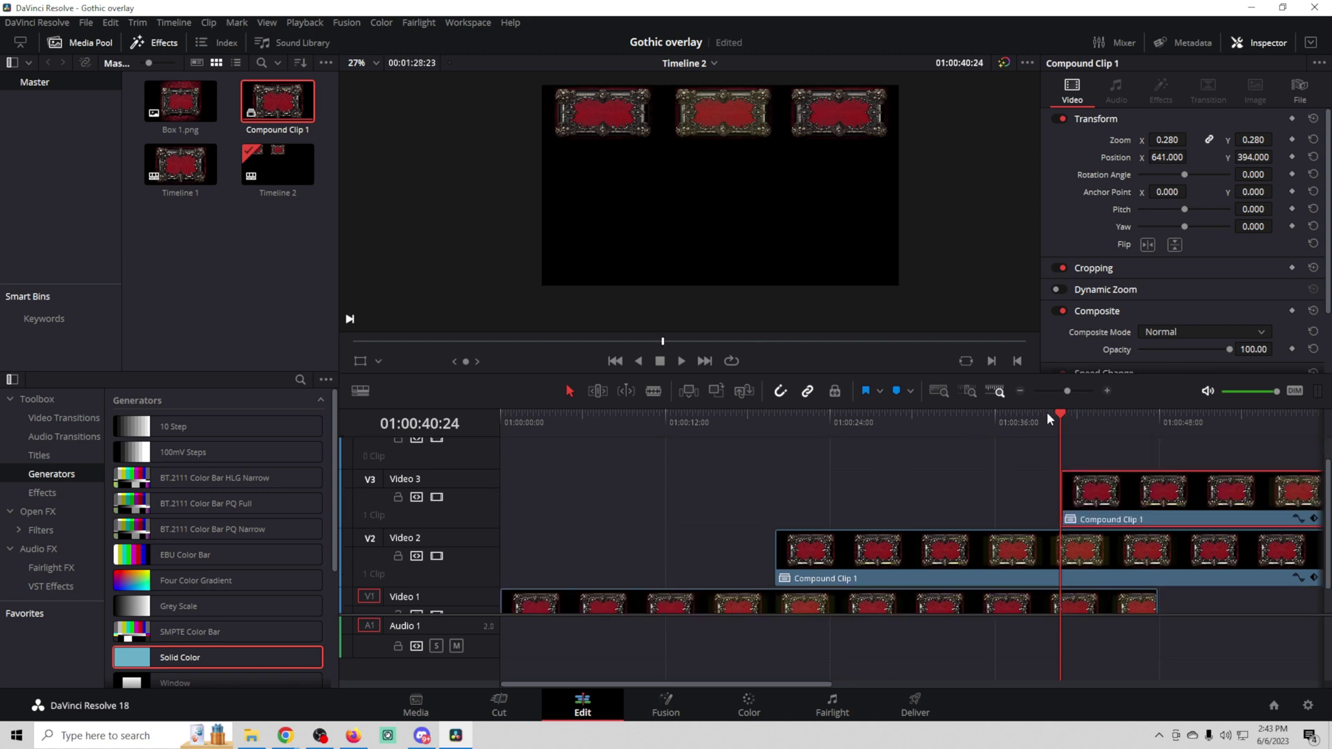
Split the Video 2 clip at 01:00:40:24, where the Video 3 clip begins
left_click_drag(1065, 410, 776, 502)
scroll(675, 507, "down", 2)
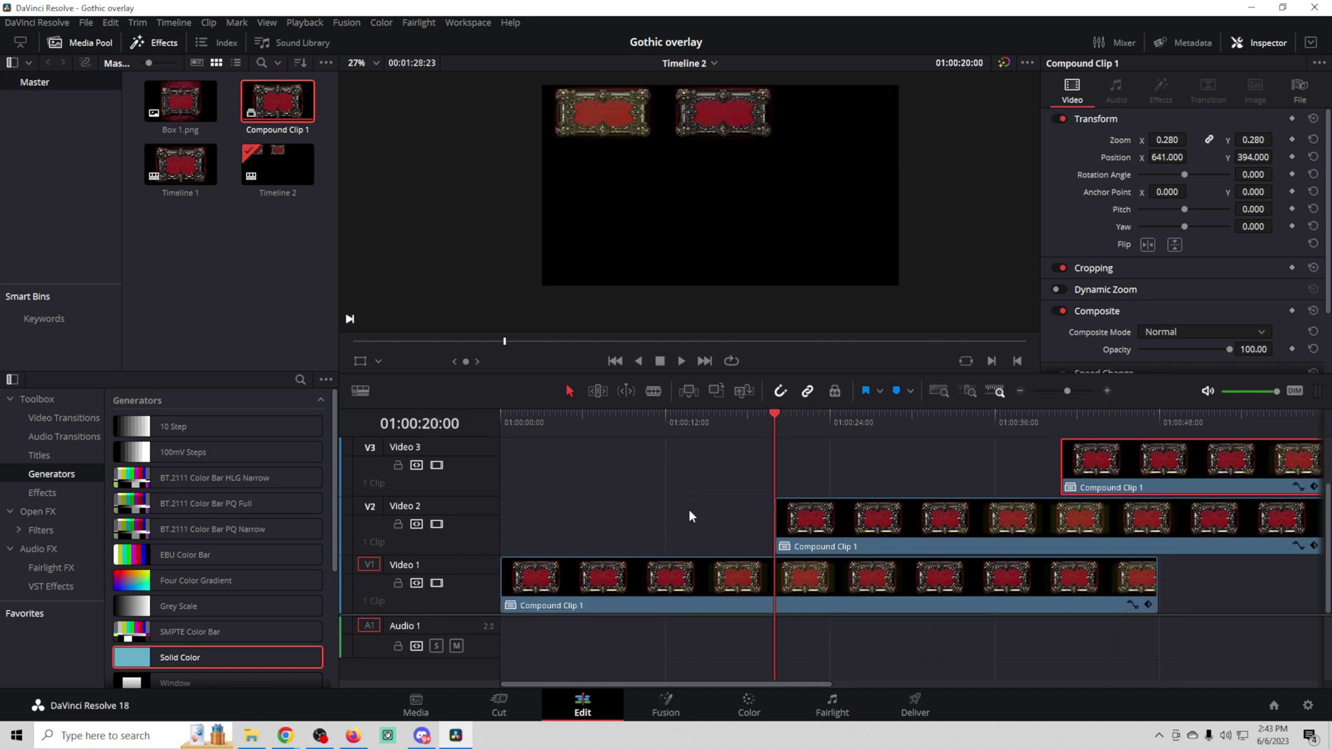
left_click_drag(777, 412, 785, 437)
left_click_drag(775, 411, 1069, 461)
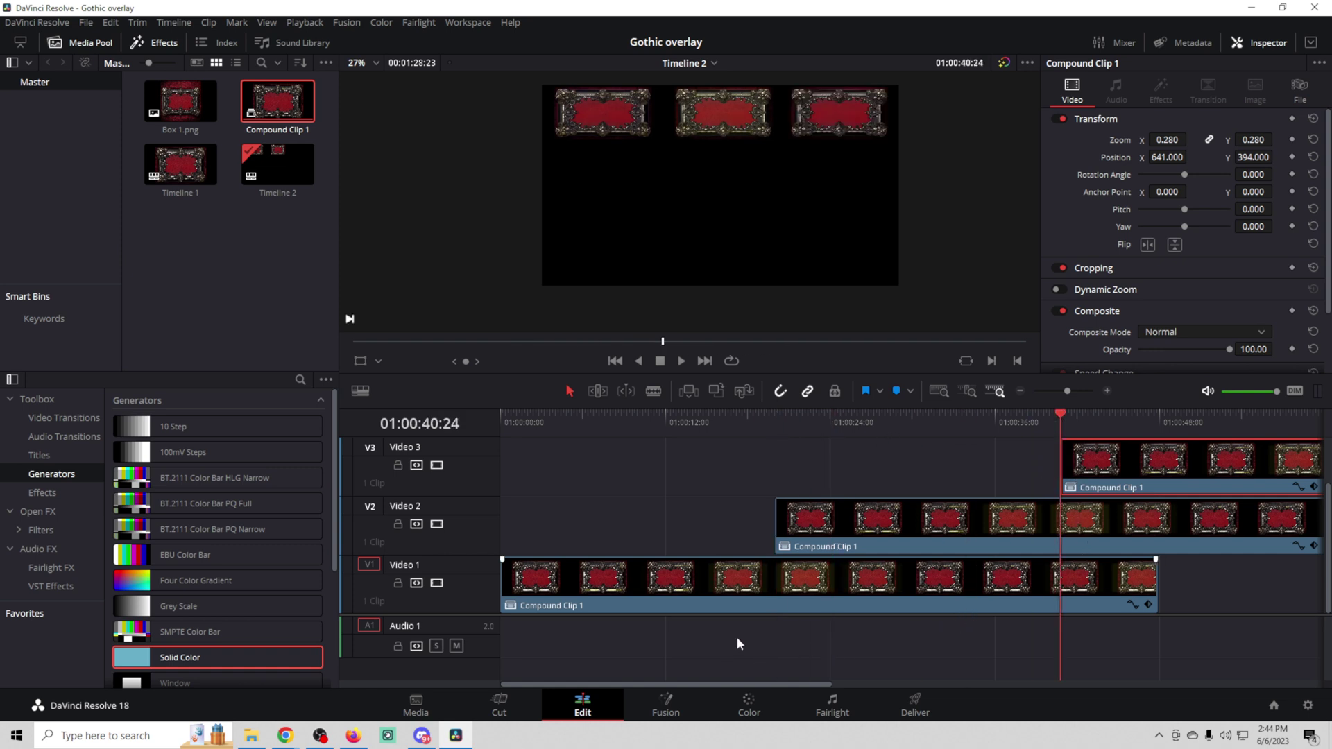
scroll(720, 657, "right", 5)
key("b")
left_click(823, 514)
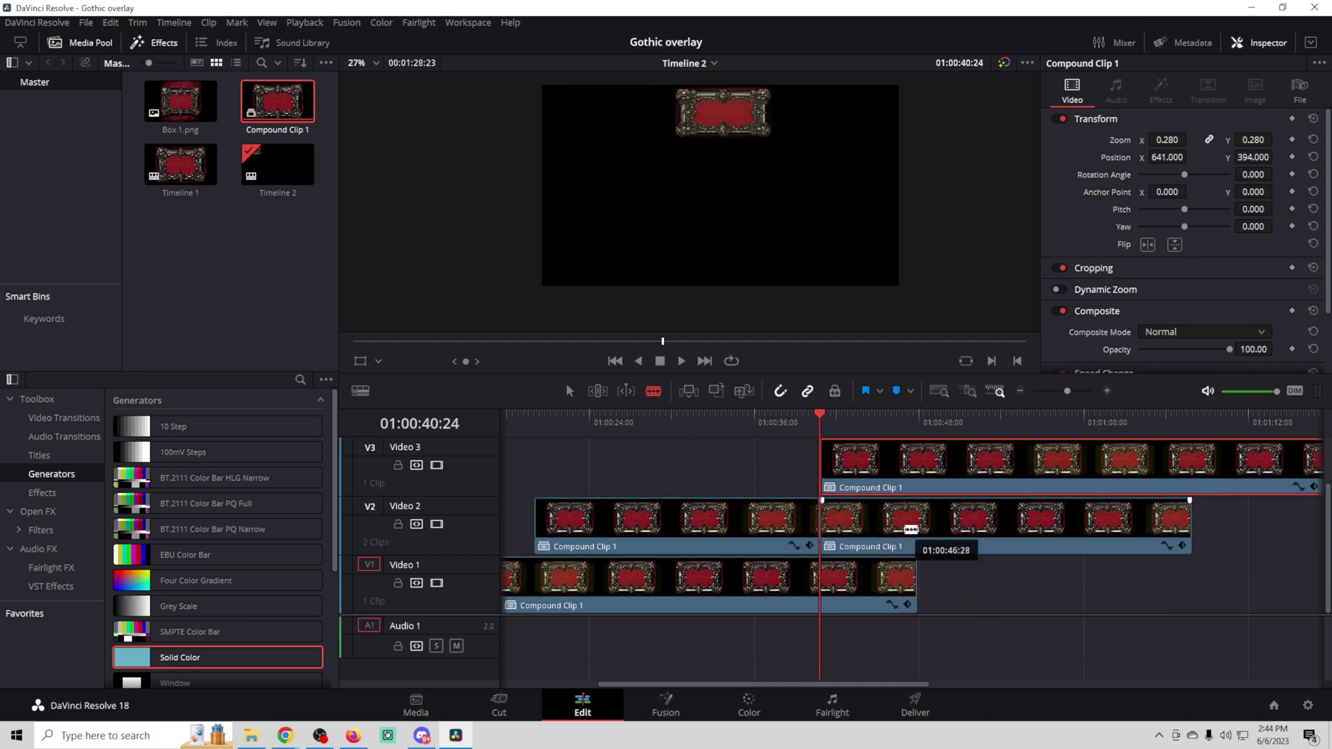
Fill the gap on Video 2 before 01:00:20:00 with a copy of a split segment, extending its start to 01:00:00:00
key("a")
left_click_drag(970, 520, 921, 526)
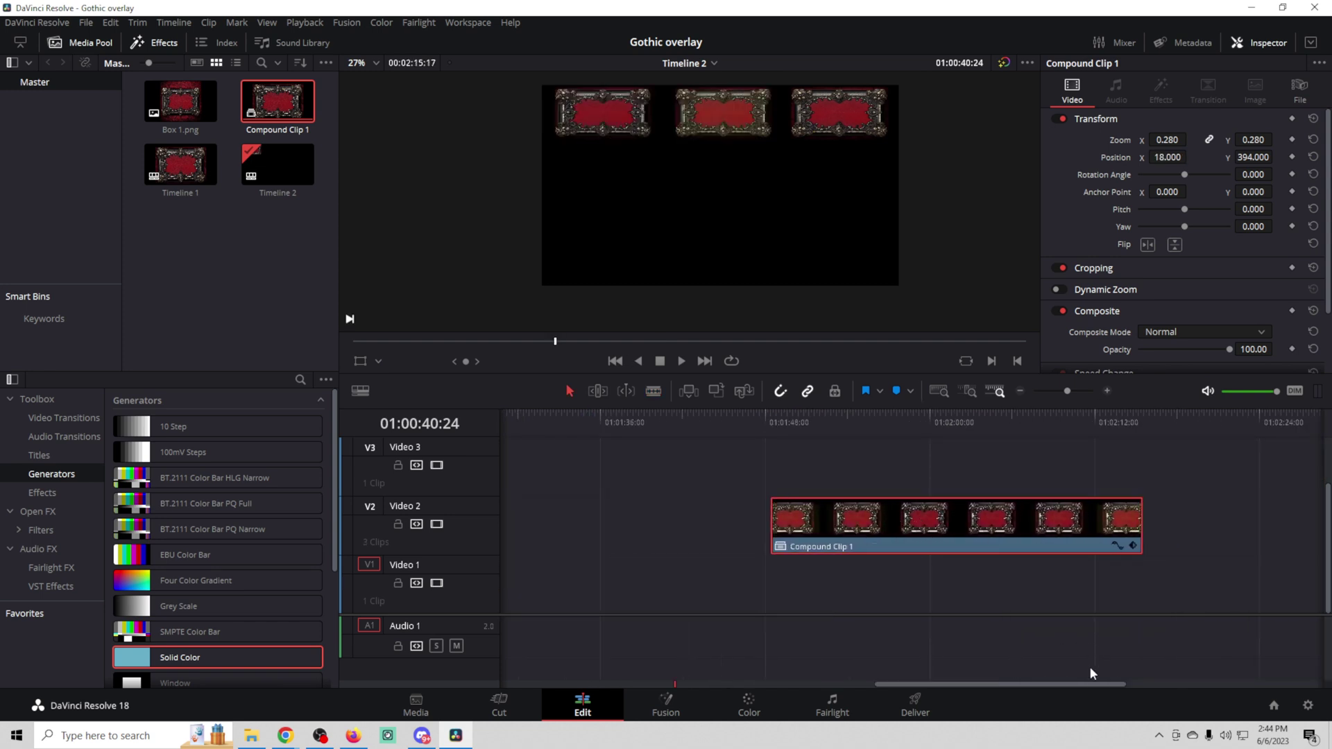
left_click_drag(1073, 684, 931, 666)
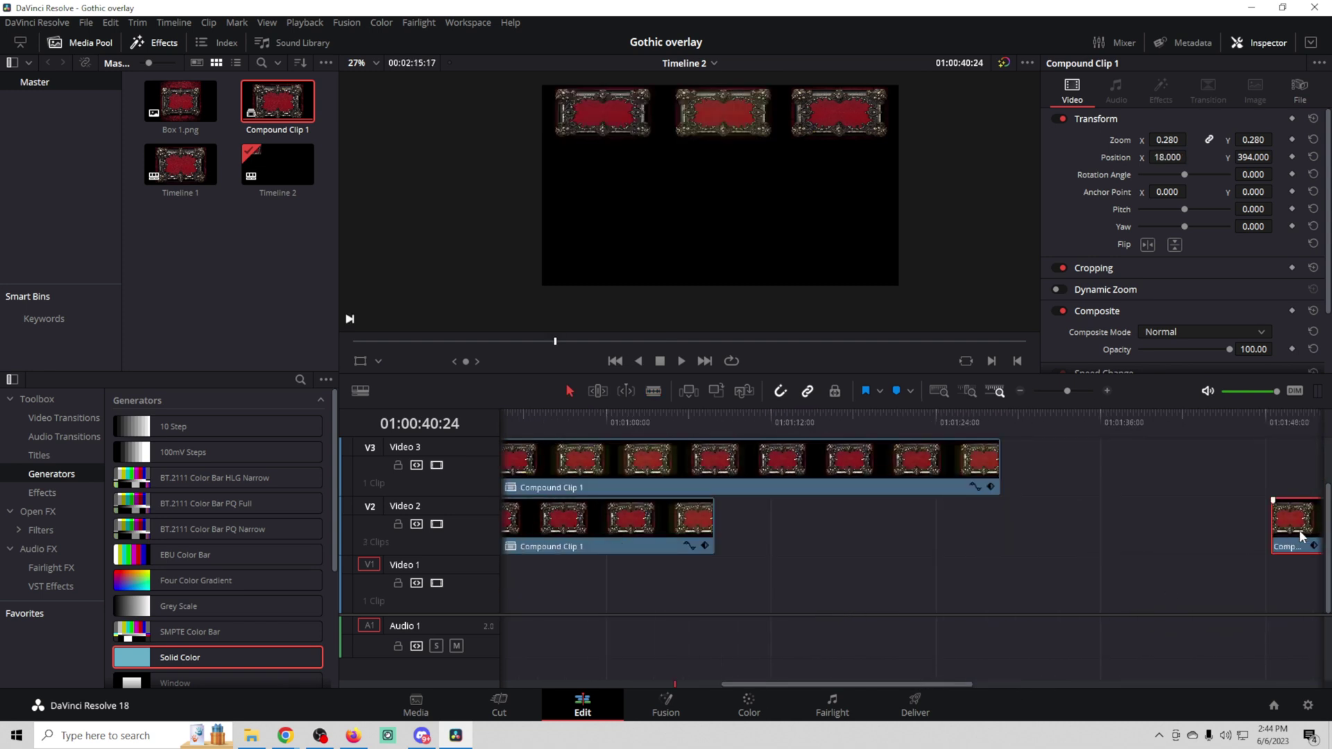
left_click_drag(1310, 527, 628, 461)
left_click_drag(764, 467, 658, 506)
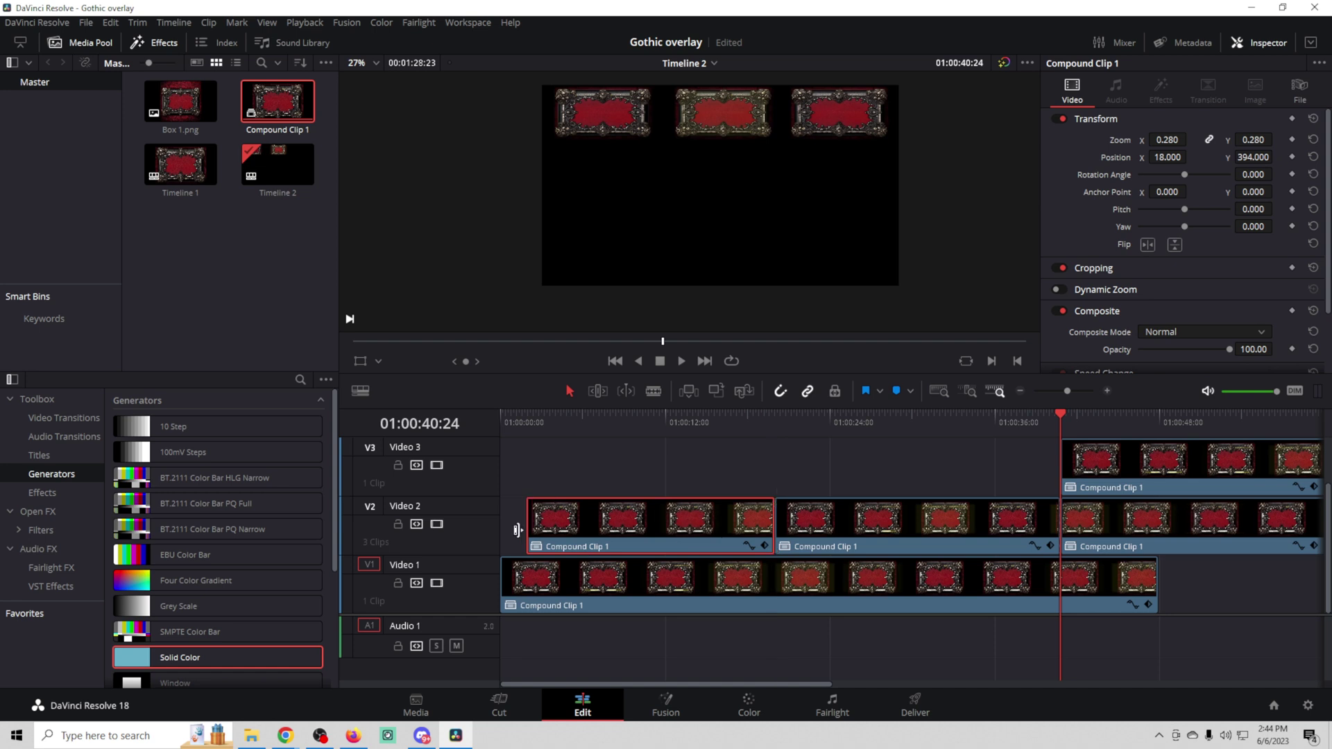
left_click_drag(525, 527, 501, 529)
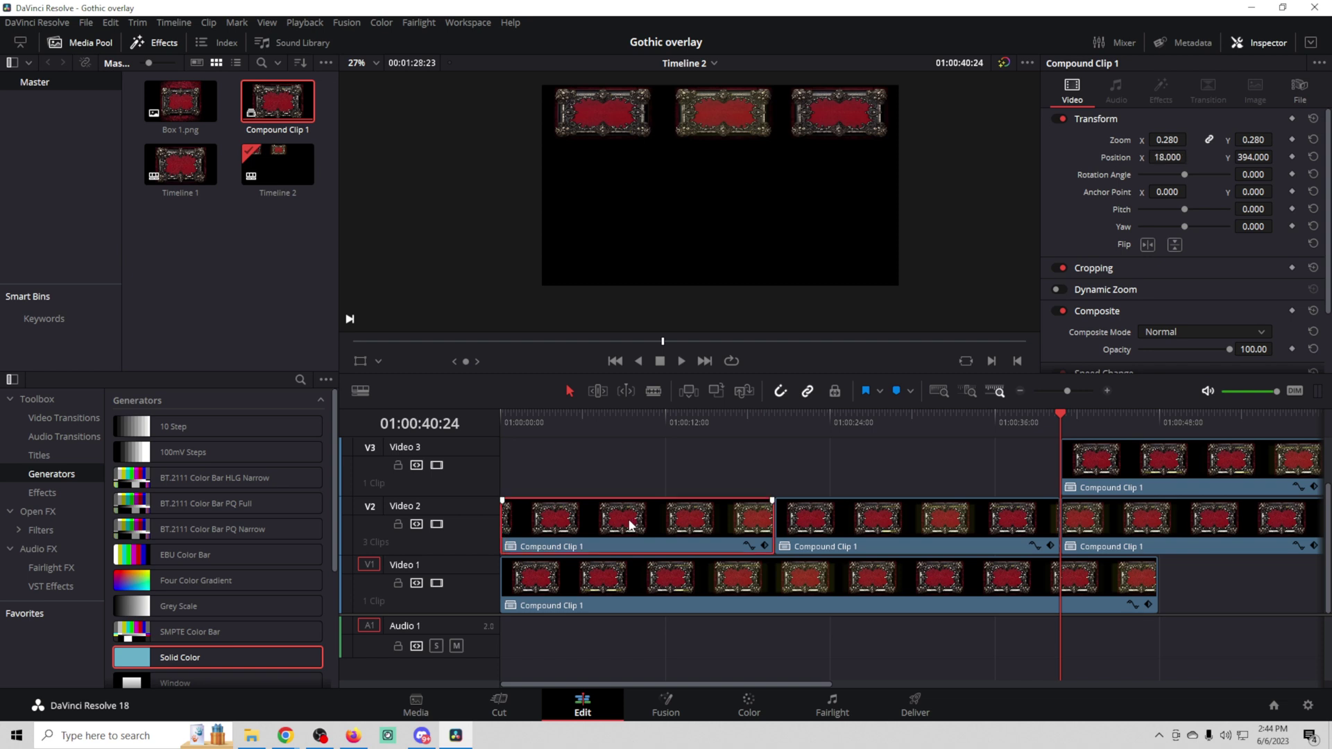
Fill the gap on Video 3 before 01:00:40:24 with copies of the first Video 2 segment, and save the project
left_click_drag(630, 525, 936, 478)
left_click_drag(788, 469, 777, 471)
left_click(872, 472)
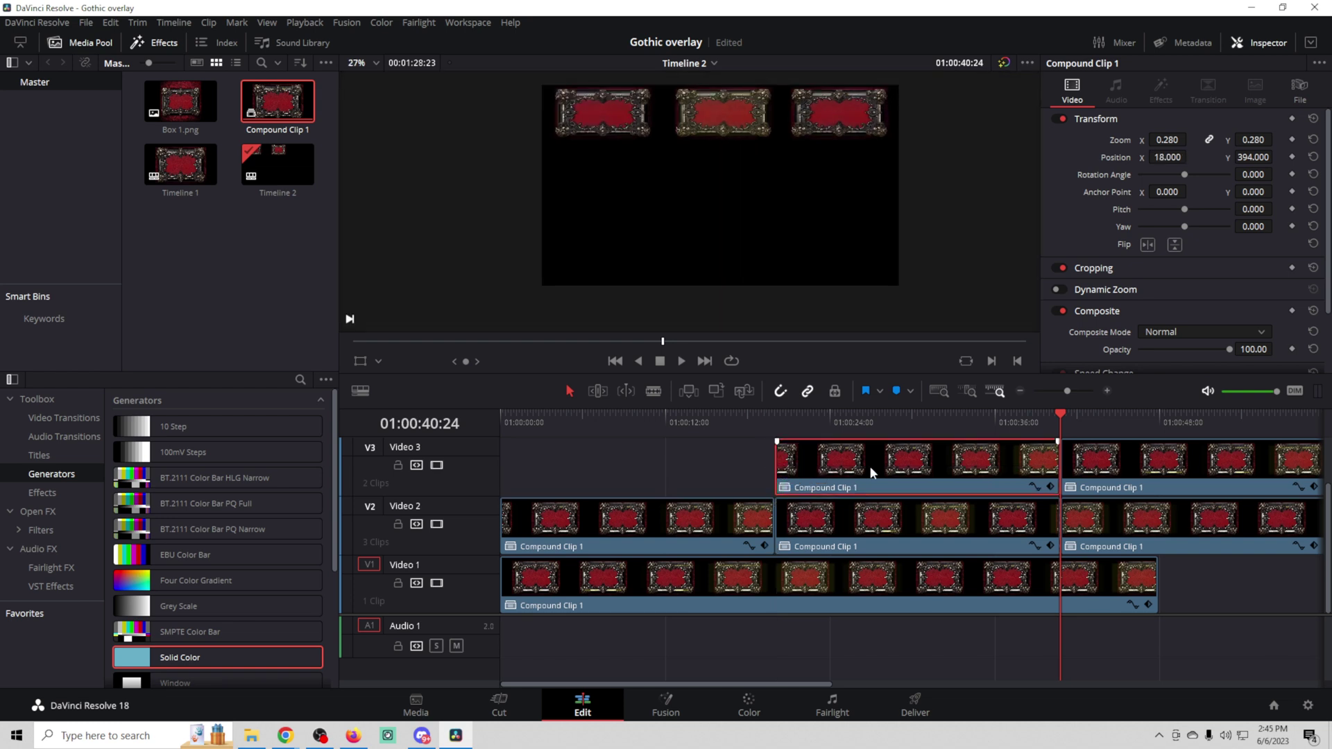
key("ctrl+s")
left_click_drag(913, 469, 711, 452)
Set the X position of the copied Video 3 segments to 641 and play the timeline from the start
left_click(1179, 501)
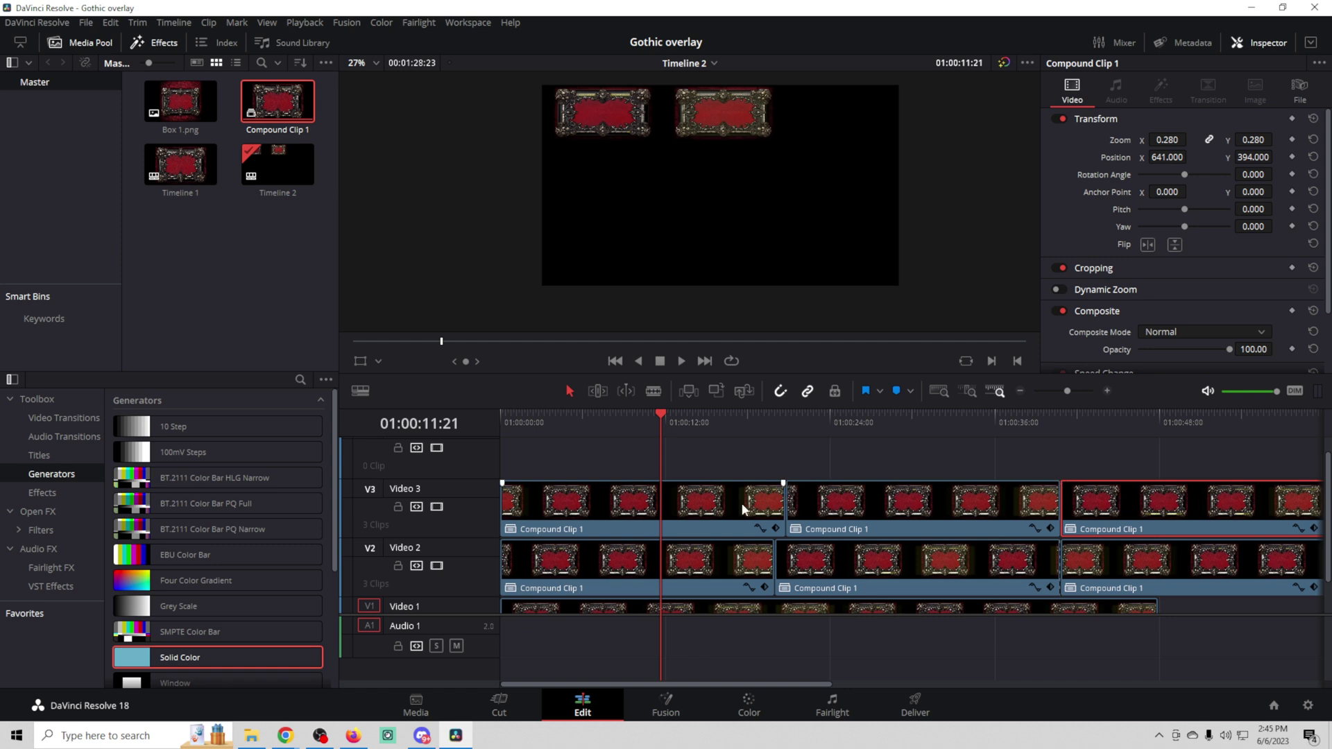
left_click(865, 534)
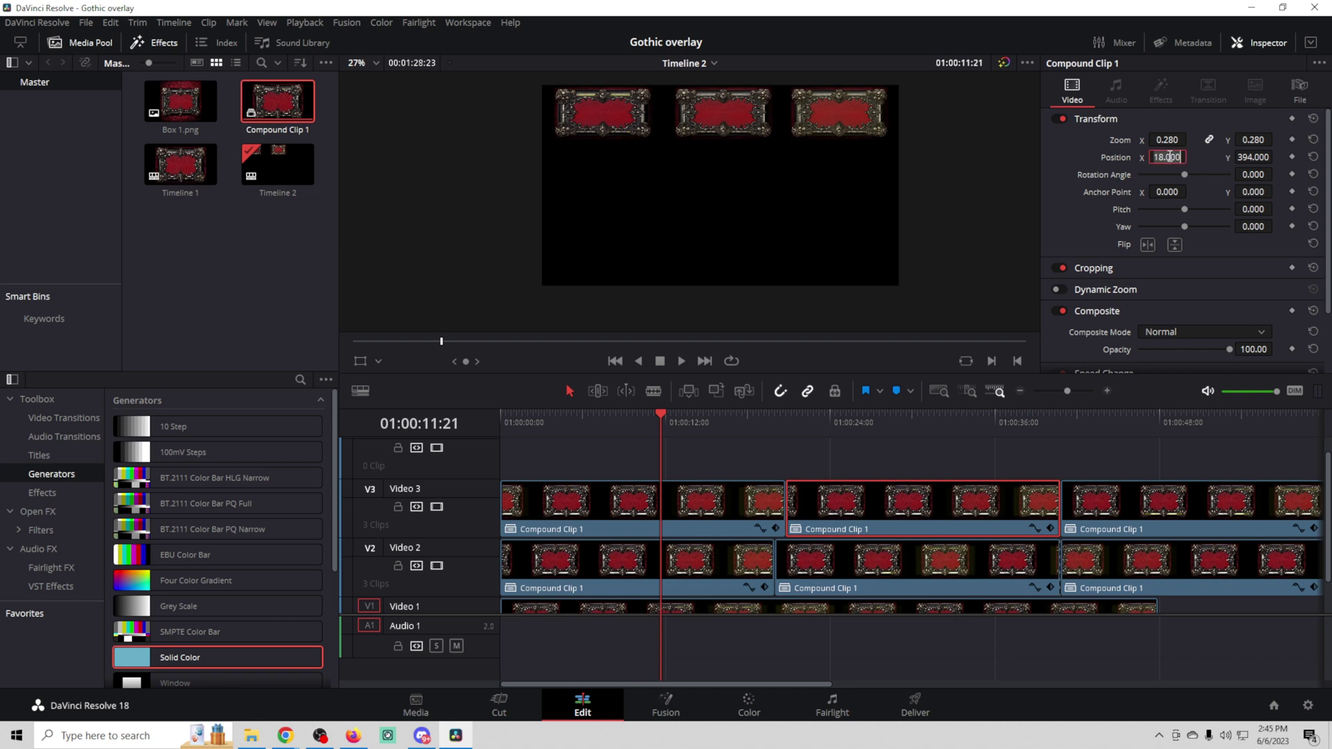
type("641")
key("Return")
left_click(614, 361)
left_click(681, 360)
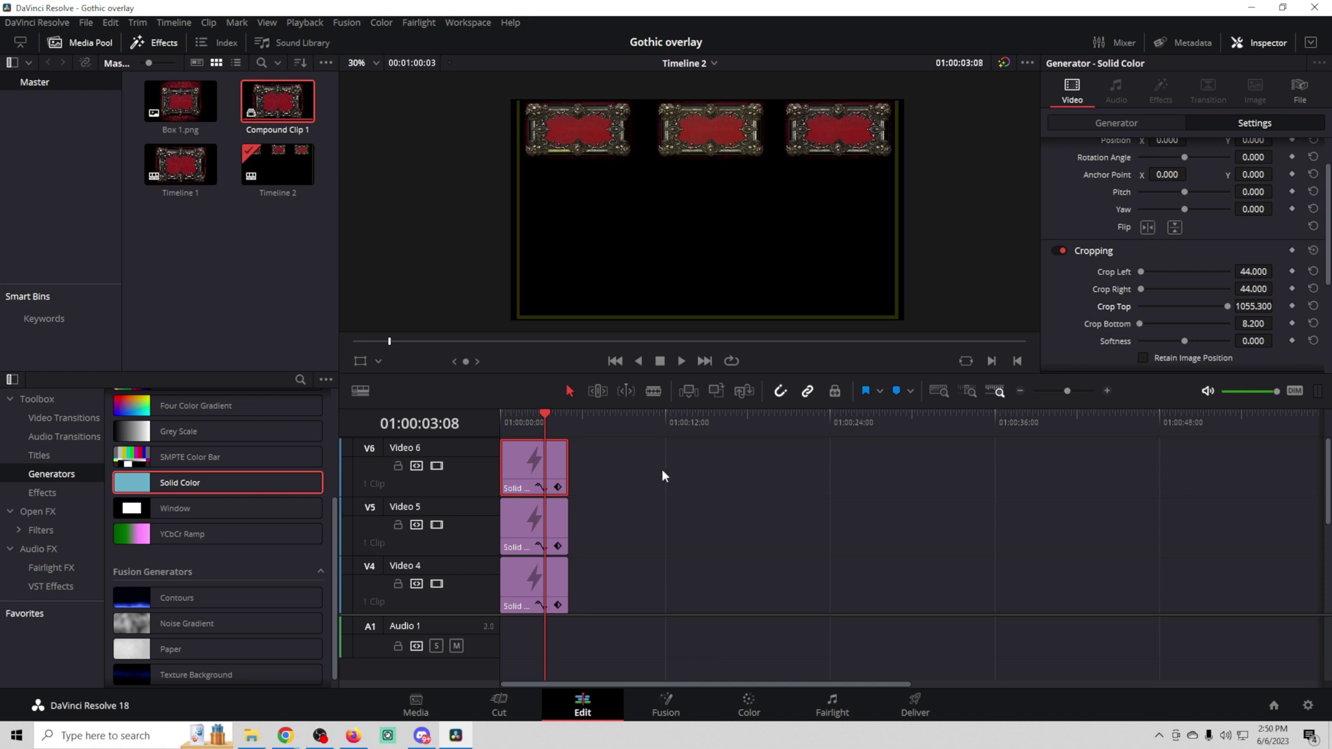
Configure the timeline's render as QuickTime with the Uncompressed codec and BGRA 8-bit type, and enable Export Alpha
left_click(915, 704)
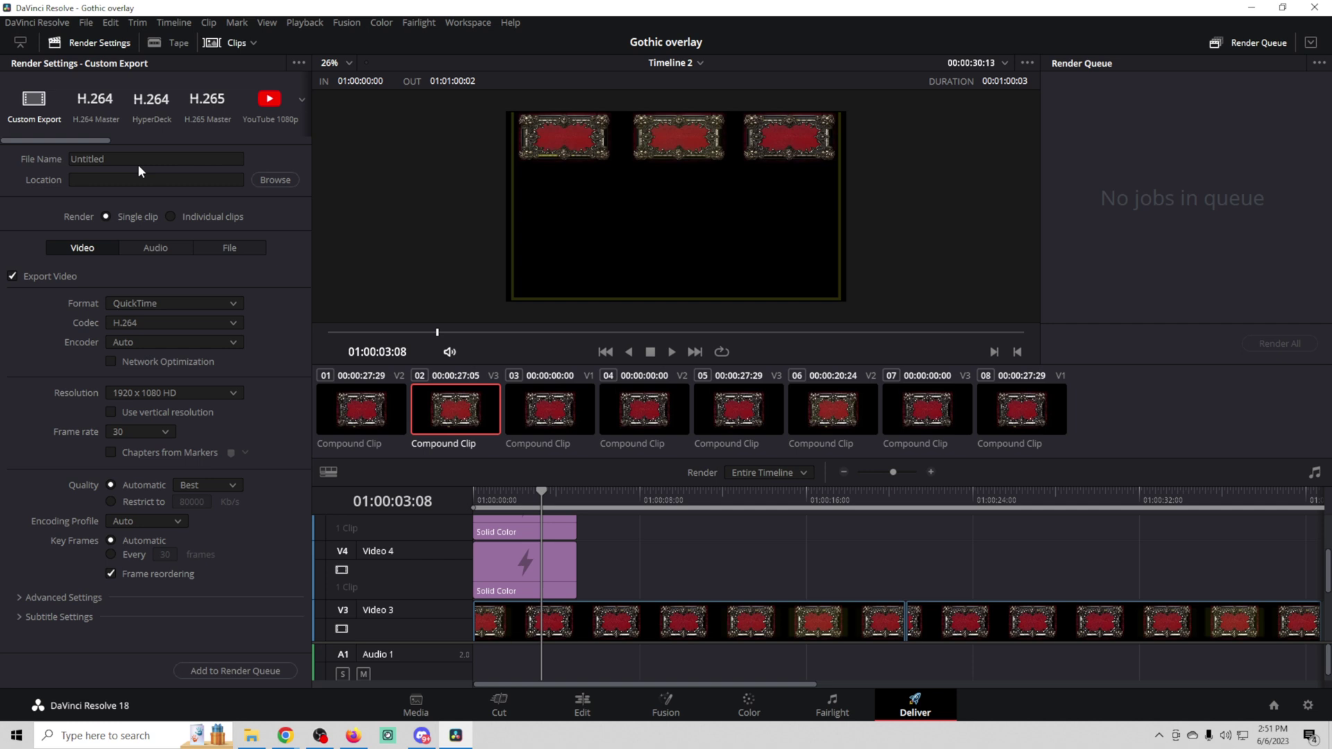
left_click(222, 304)
scroll(168, 347, "down", 1)
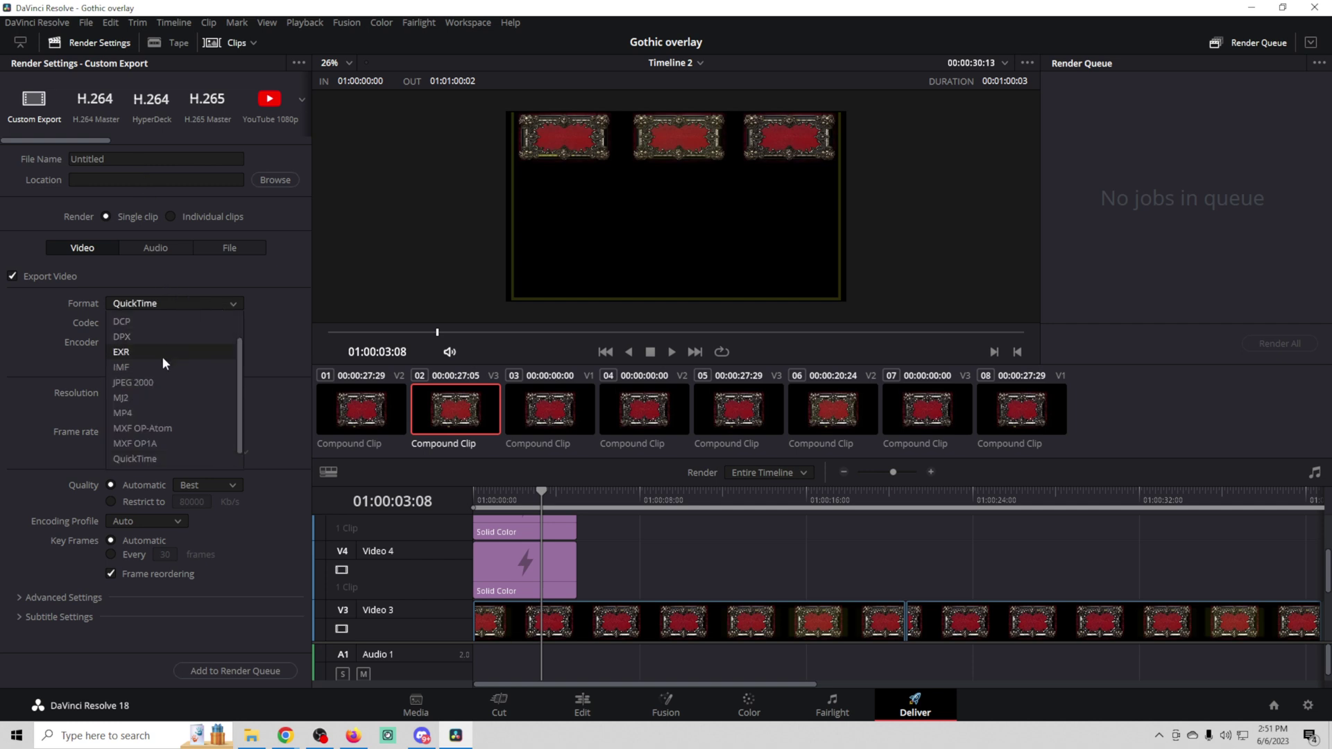
left_click(142, 442)
left_click(232, 323)
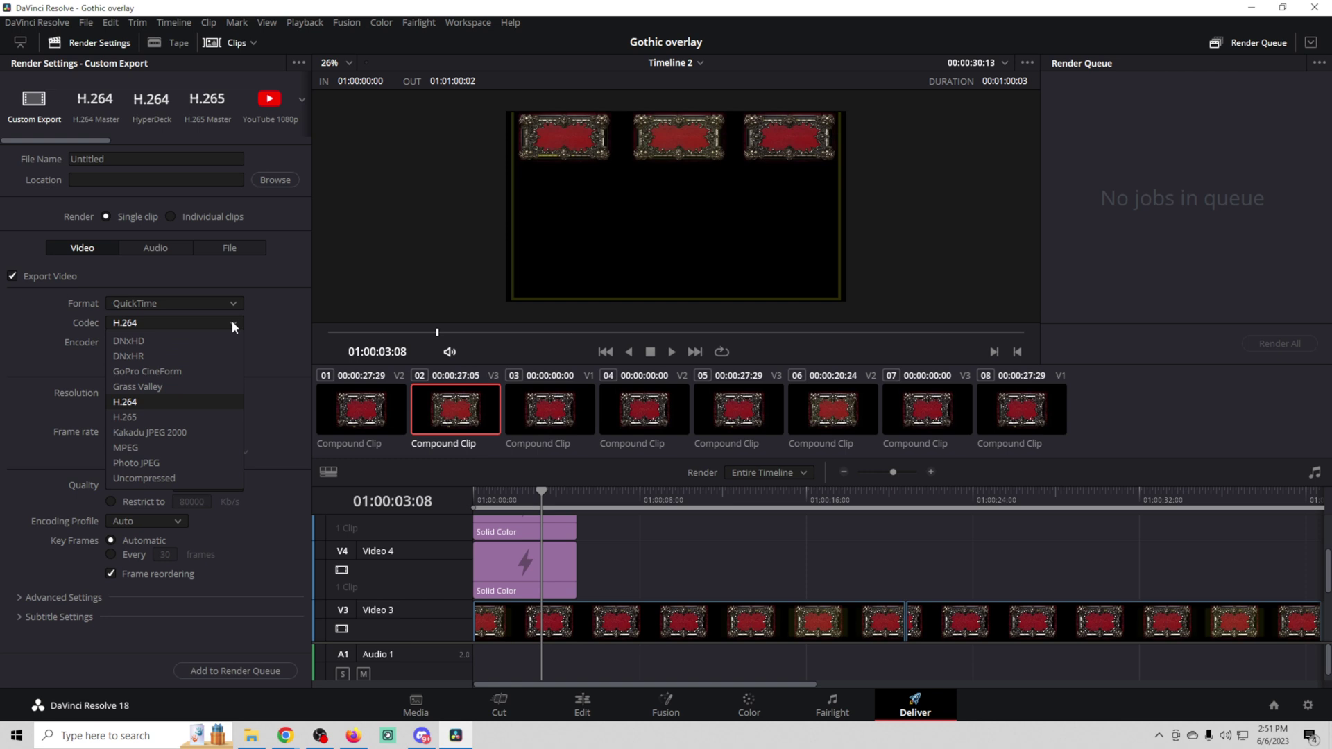
left_click(153, 478)
left_click(170, 342)
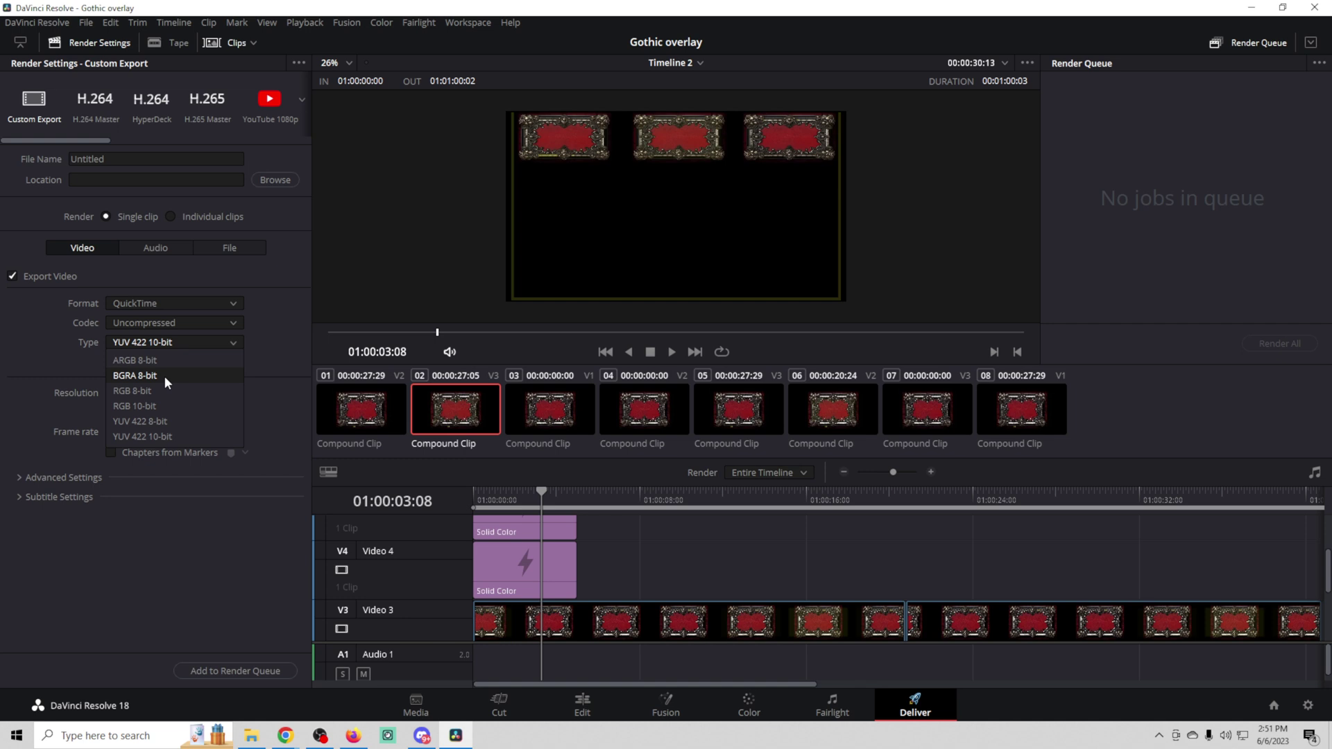
left_click(164, 376)
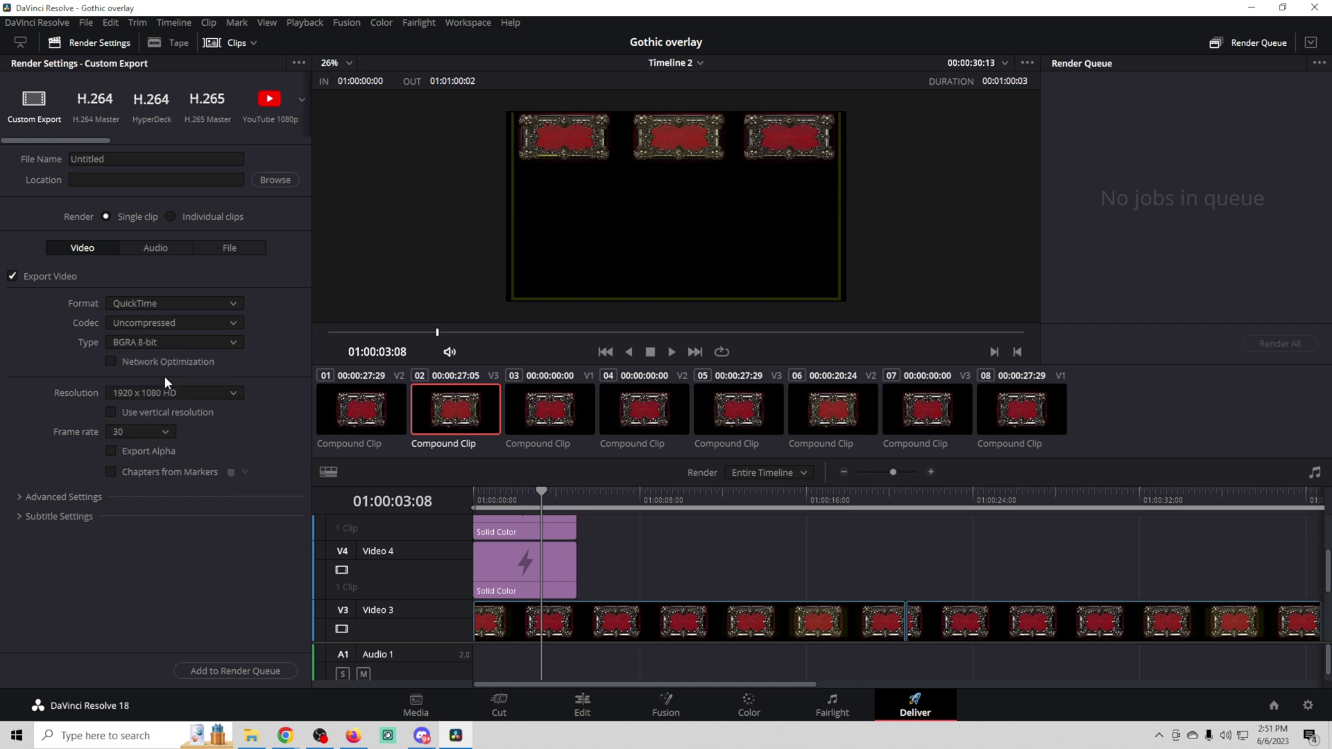
left_click(110, 452)
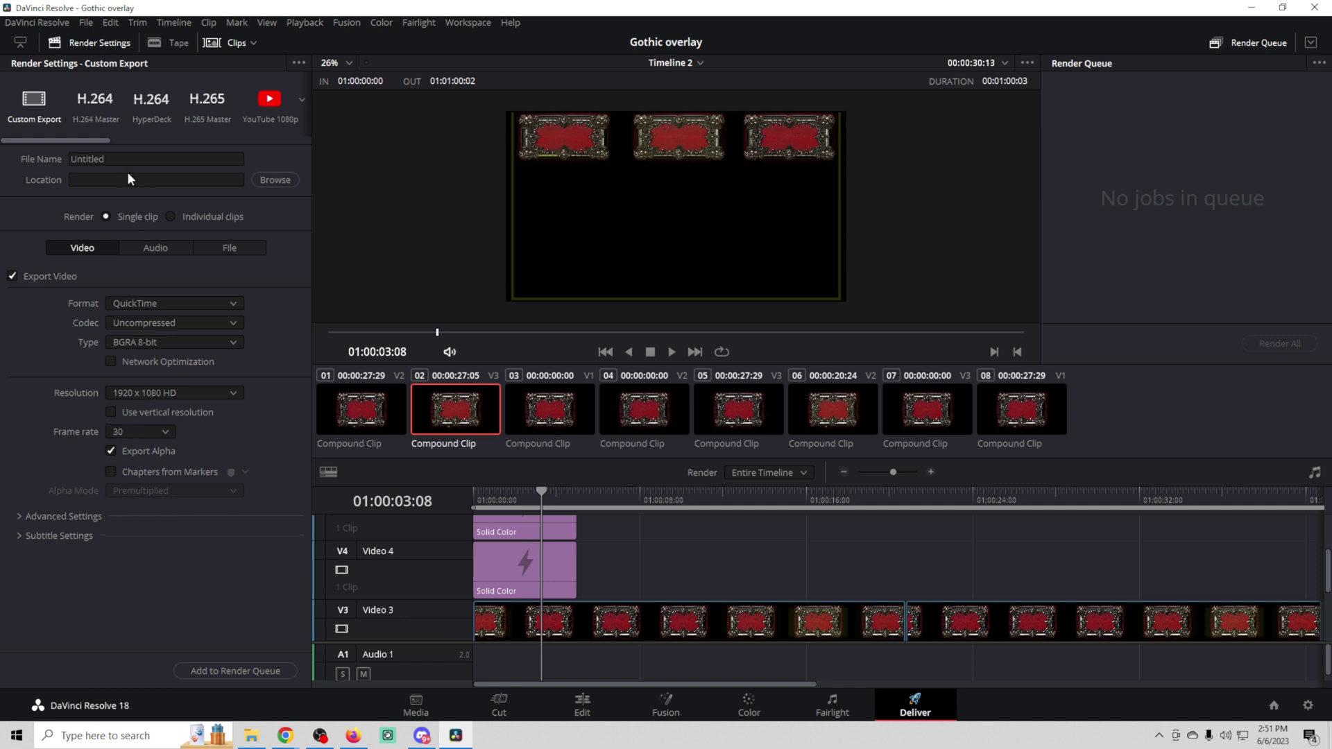
Name the render file "Gothic Orverlay" and set its location to the folder C:\Quick Edit\Create an overlay
left_click_drag(126, 159, 36, 159)
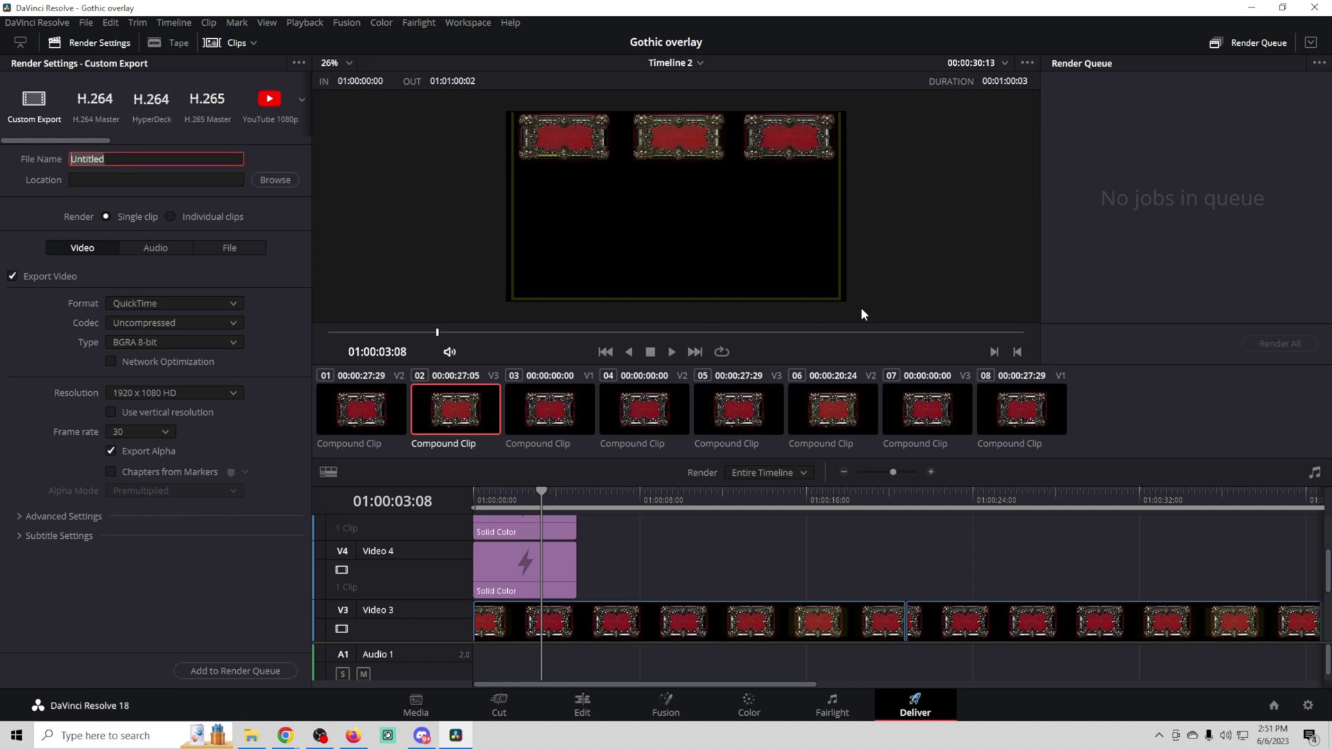
type("Orverlay")
left_click(274, 180)
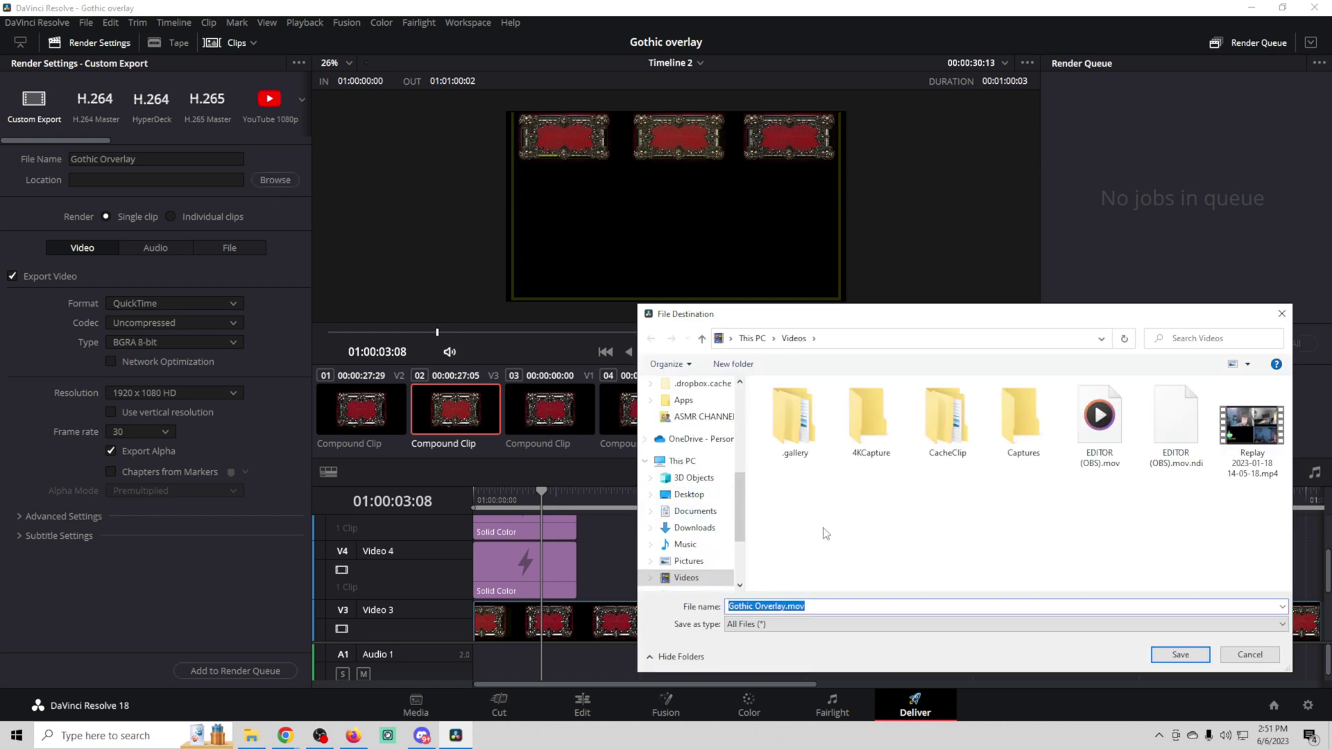
scroll(683, 548, "down", 1)
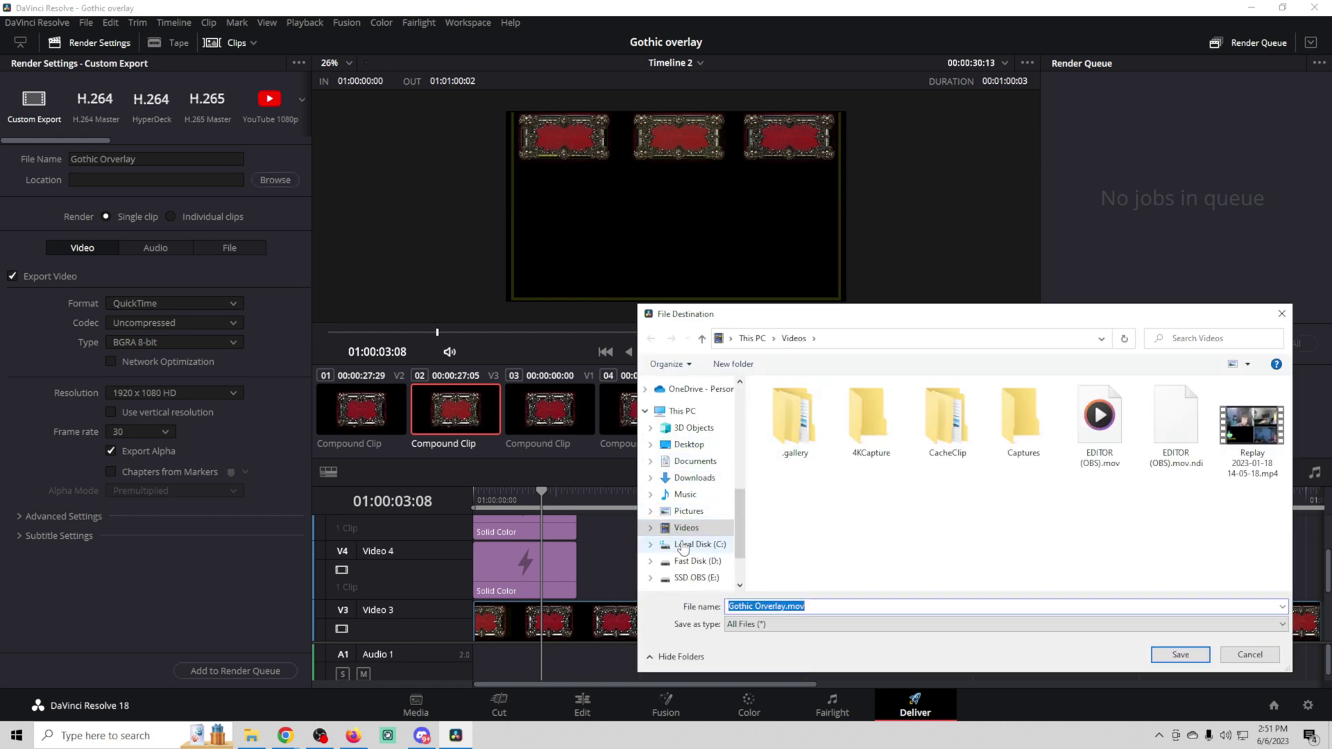
left_click(683, 545)
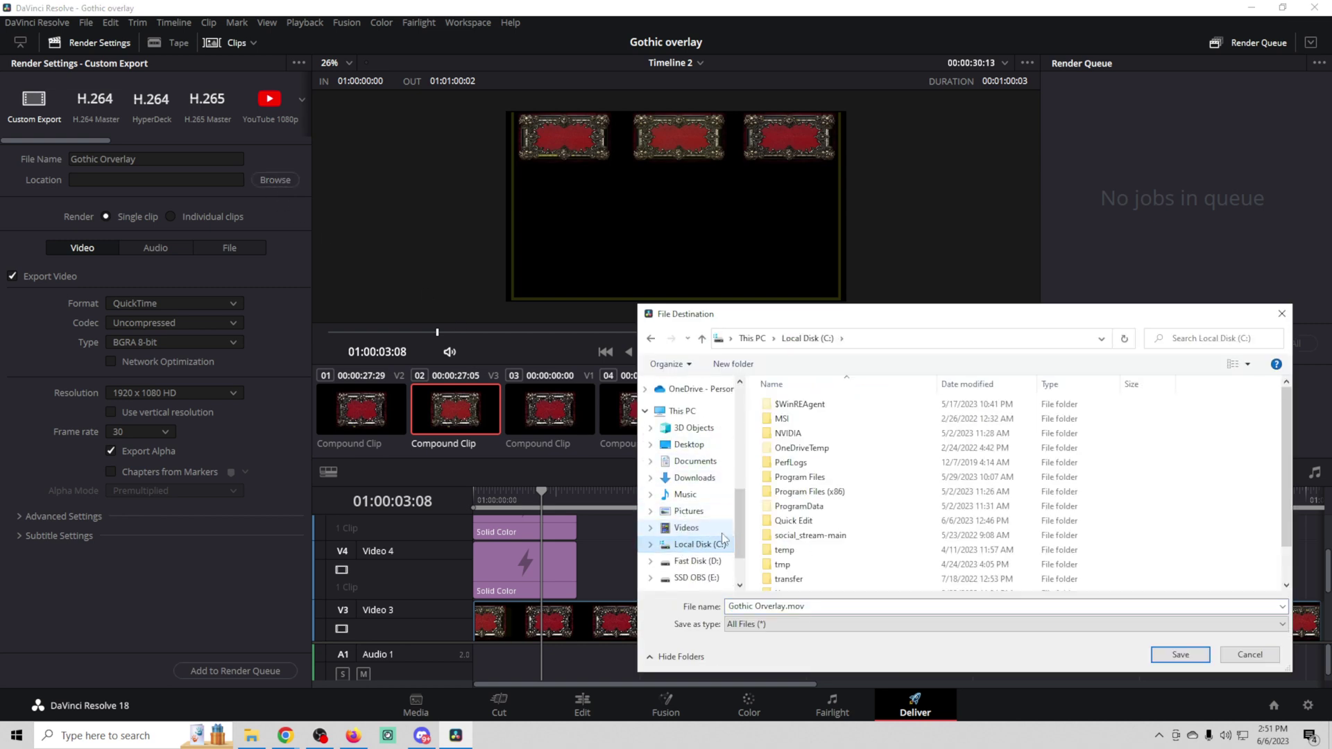
double_click(791, 521)
double_click(787, 566)
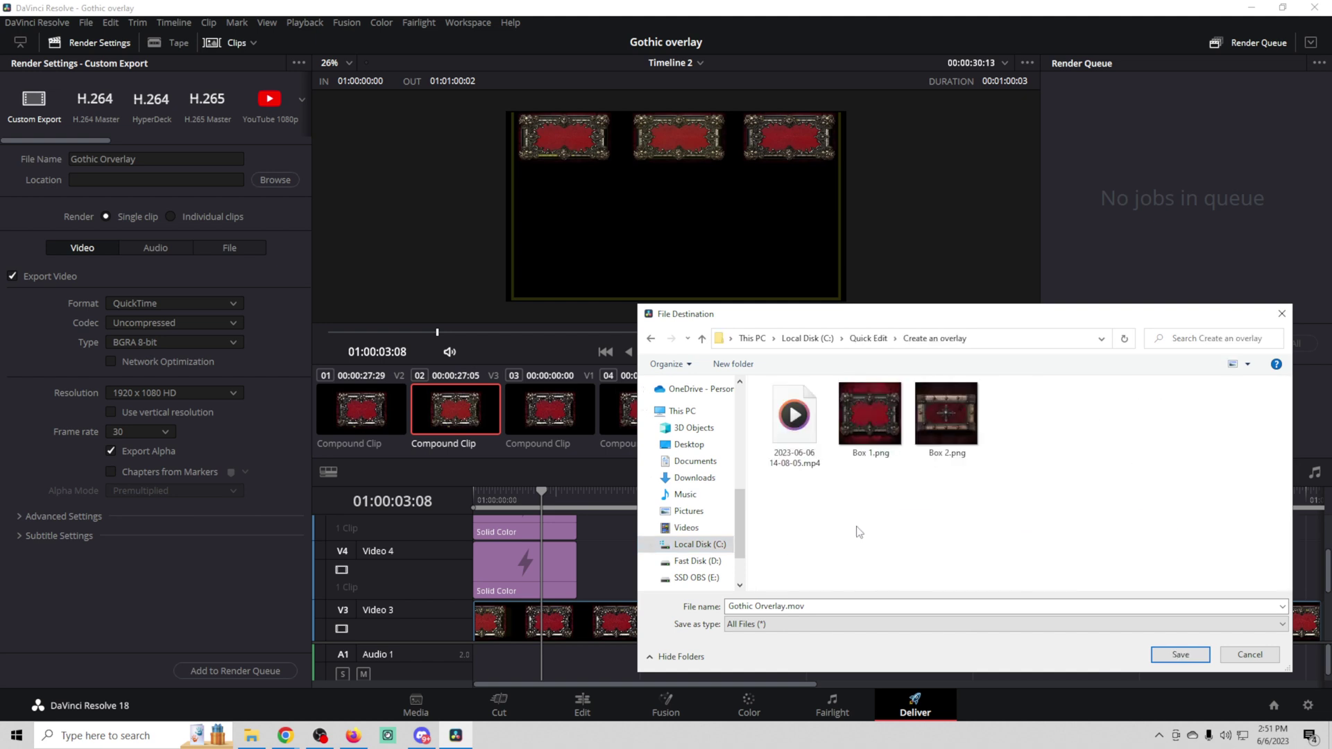
left_click(1180, 655)
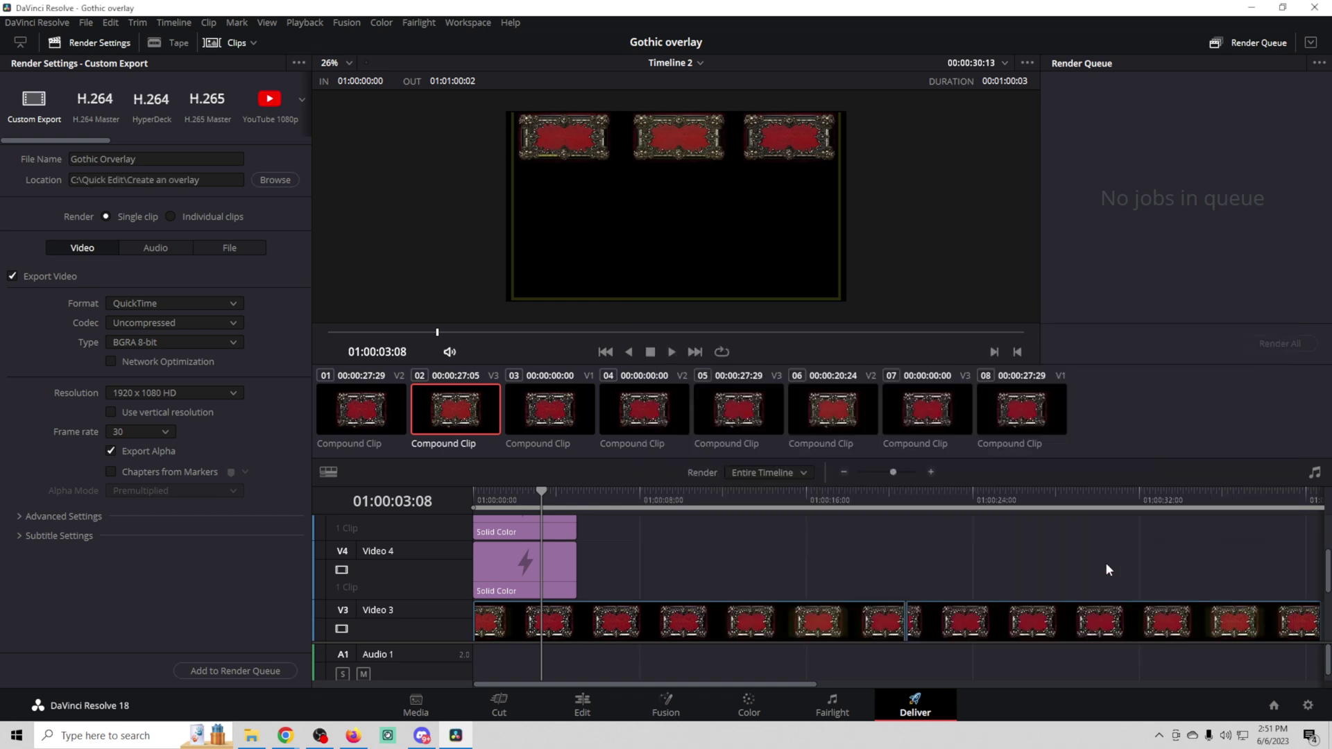
Add the Timeline 2 export to the render queue and render it
left_click(222, 672)
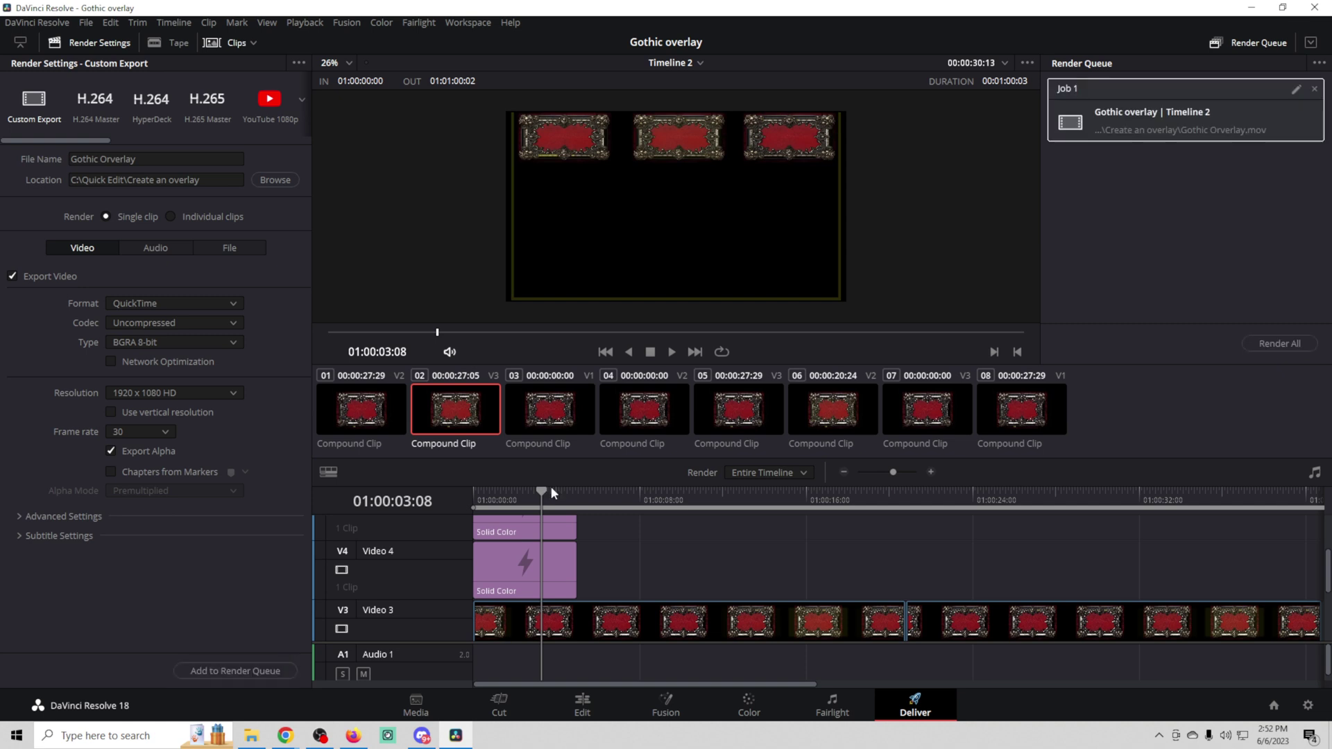
left_click(1278, 347)
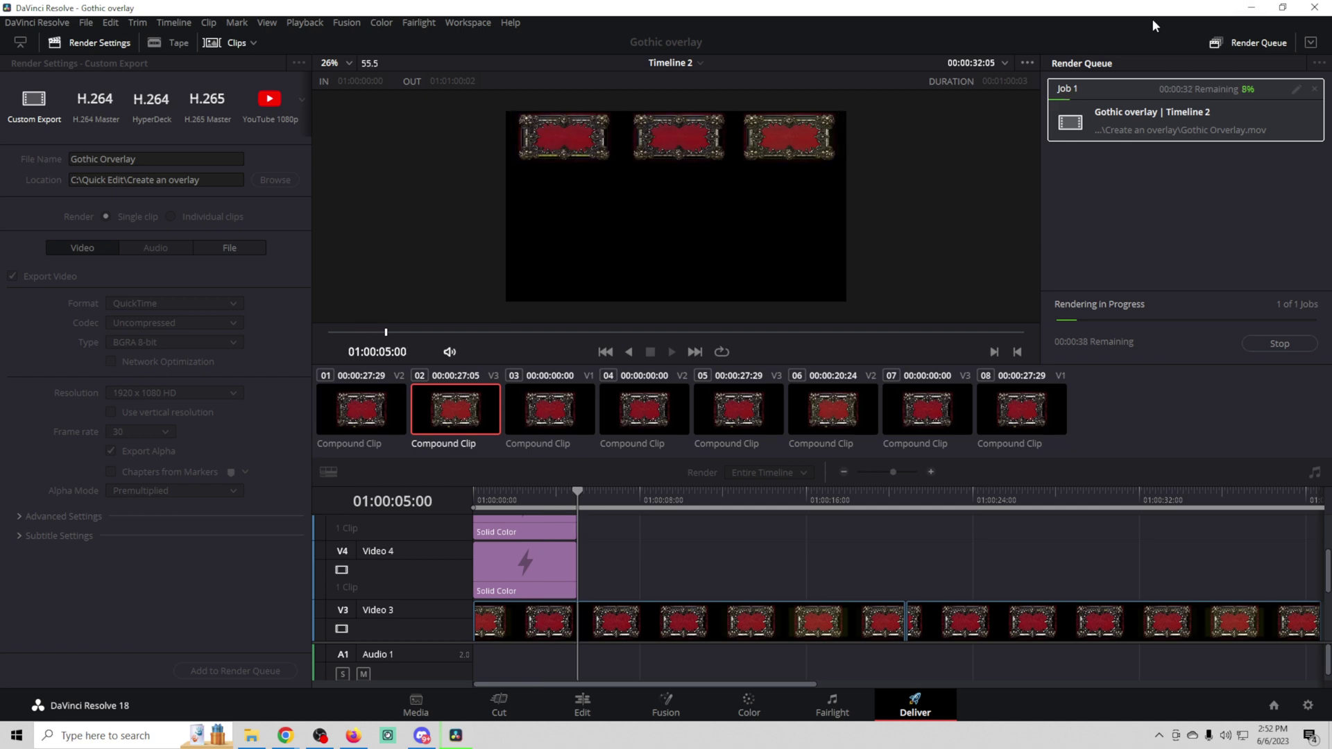
Switch to Shutter Encoder, declining its version 17.1 update and minimizing the other windows
left_click(1250, 6)
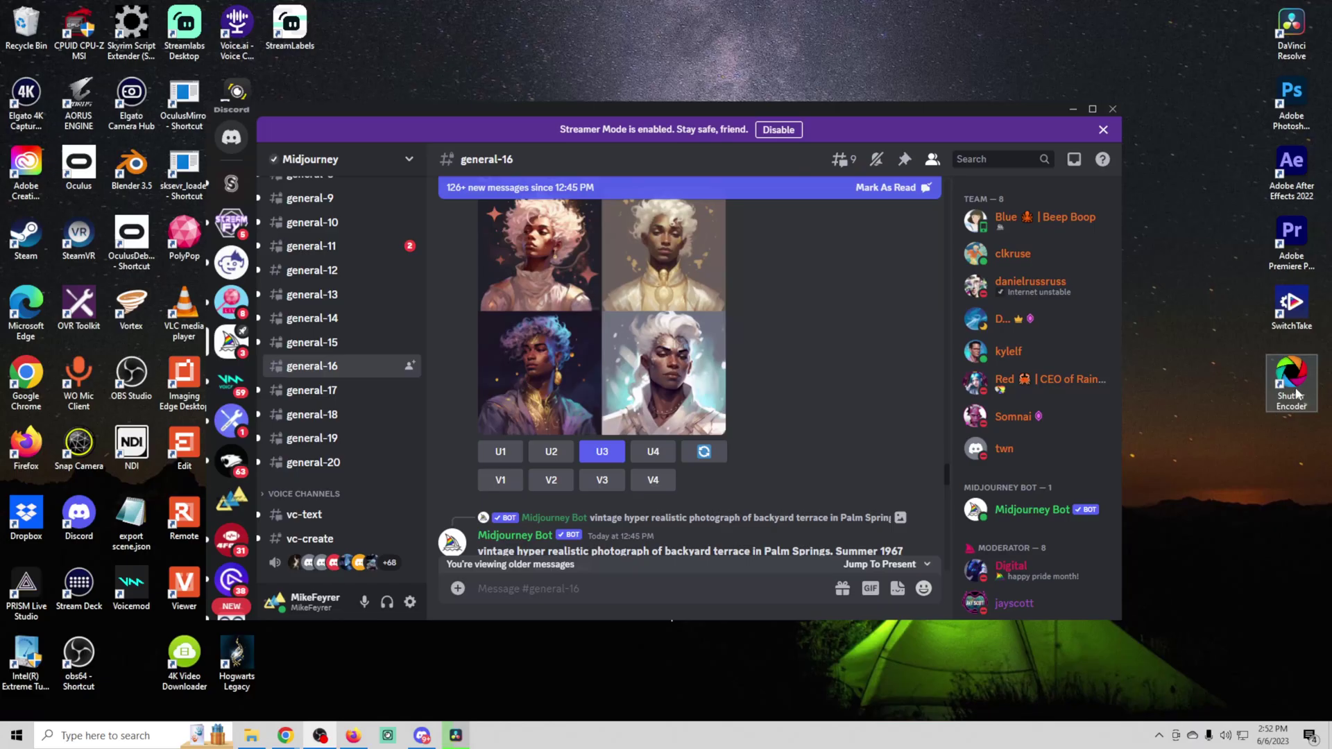
left_click(1071, 110)
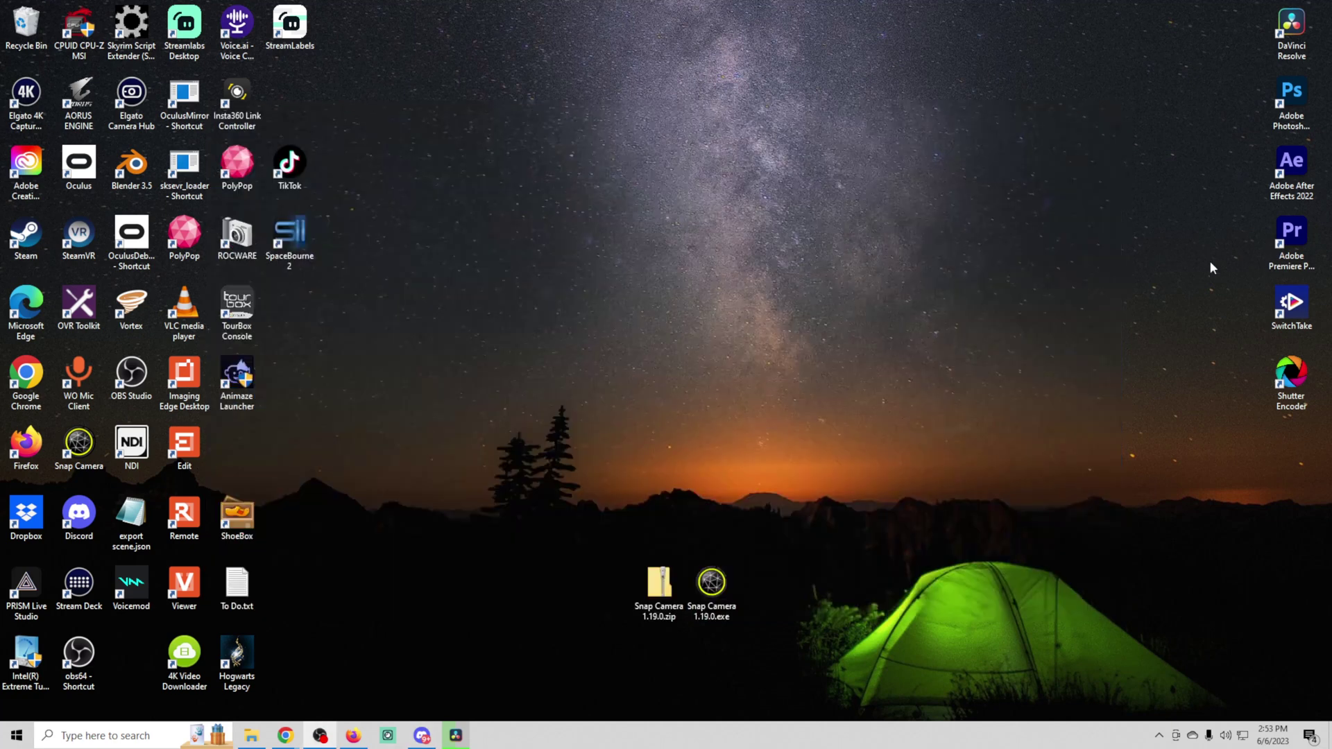
double_click(1291, 380)
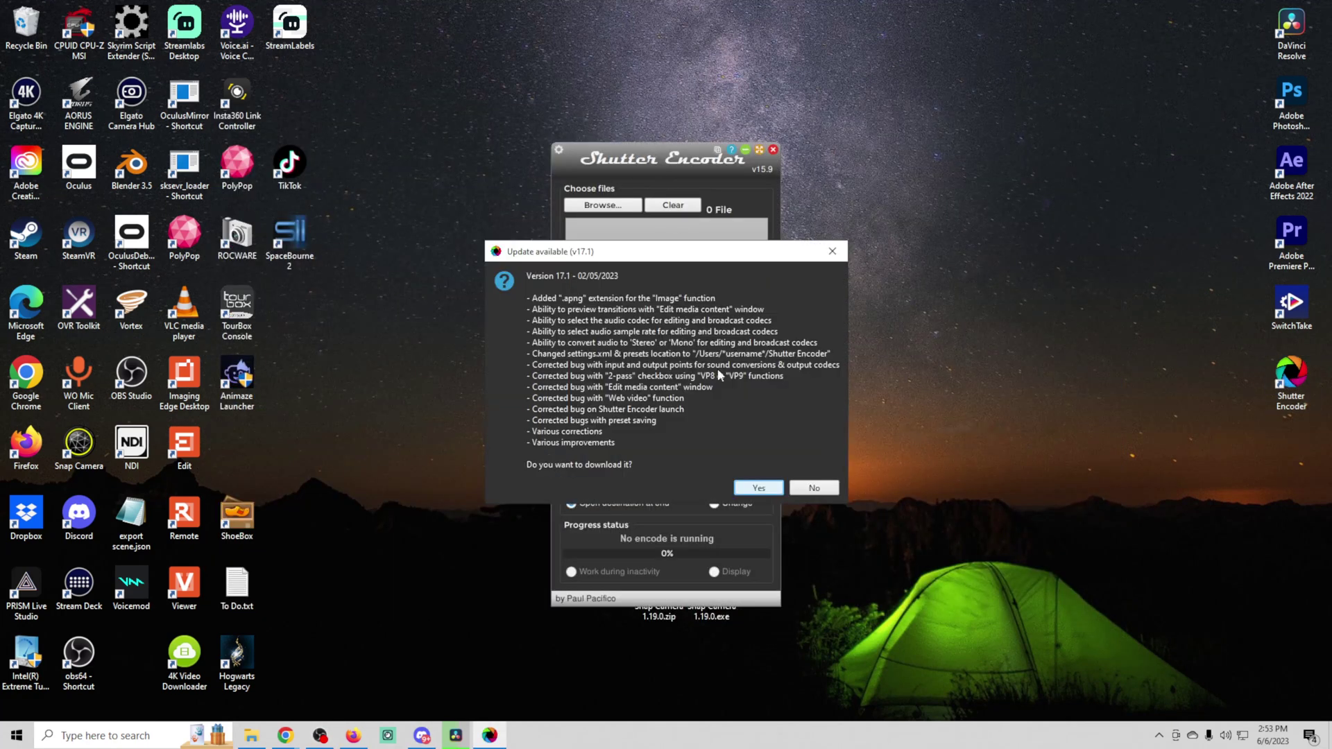
left_click(816, 487)
left_click_drag(694, 174, 619, 166)
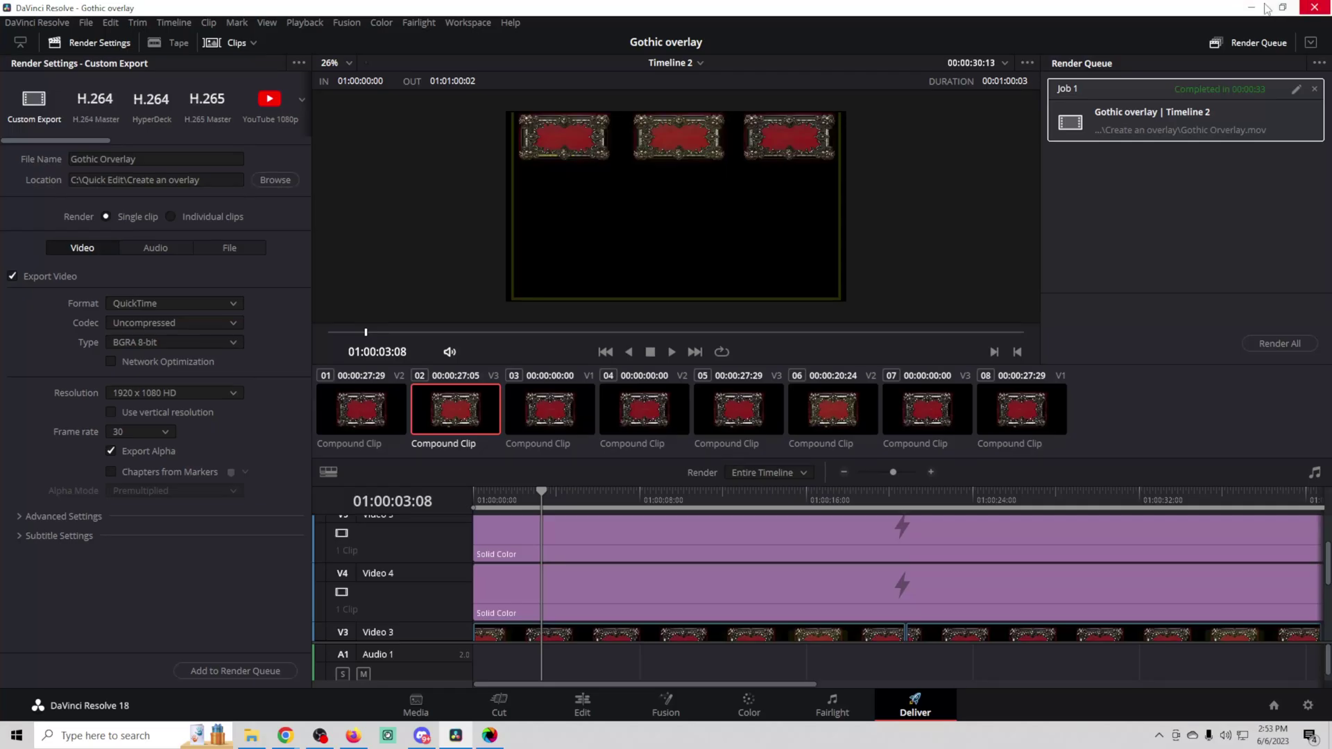
left_click(1264, 8)
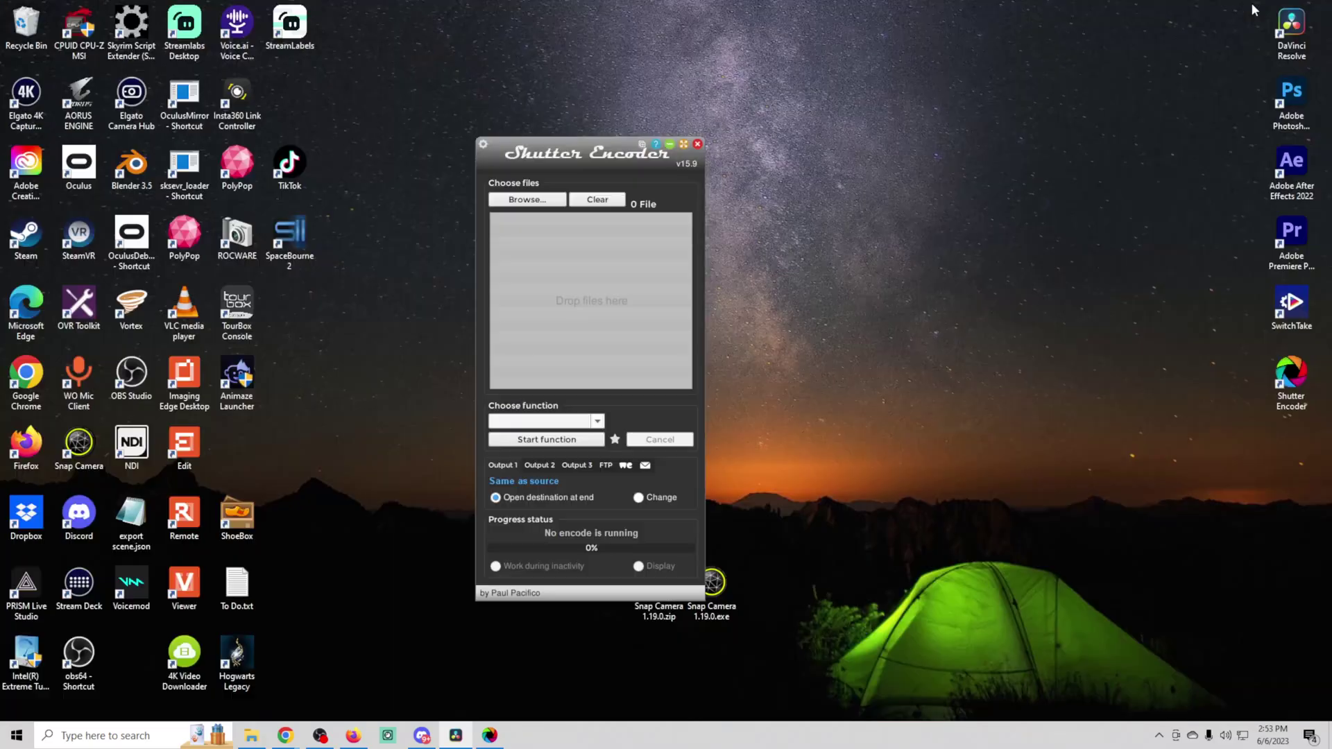
Load Gothic Orverlay.mov and convert it to VP9 webm with the alpha channel enabled
left_click(542, 202)
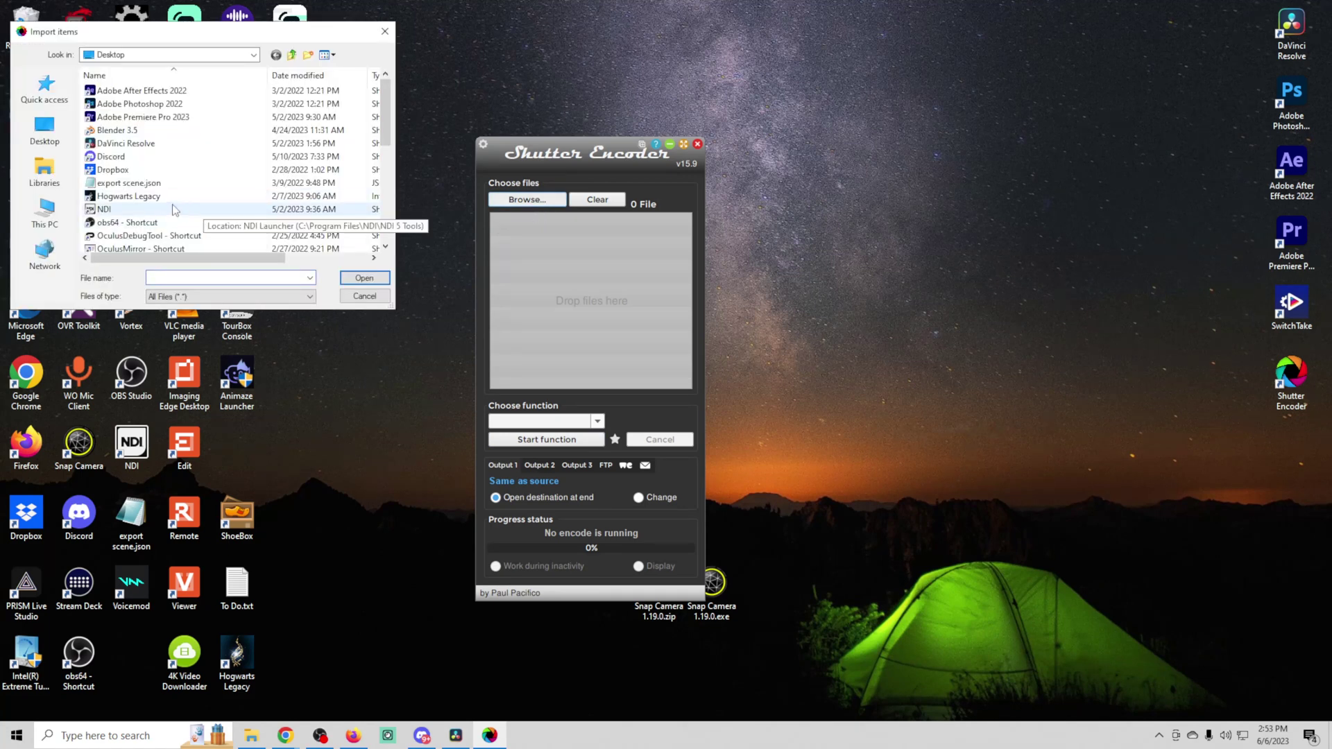
scroll(229, 167, "down", 6)
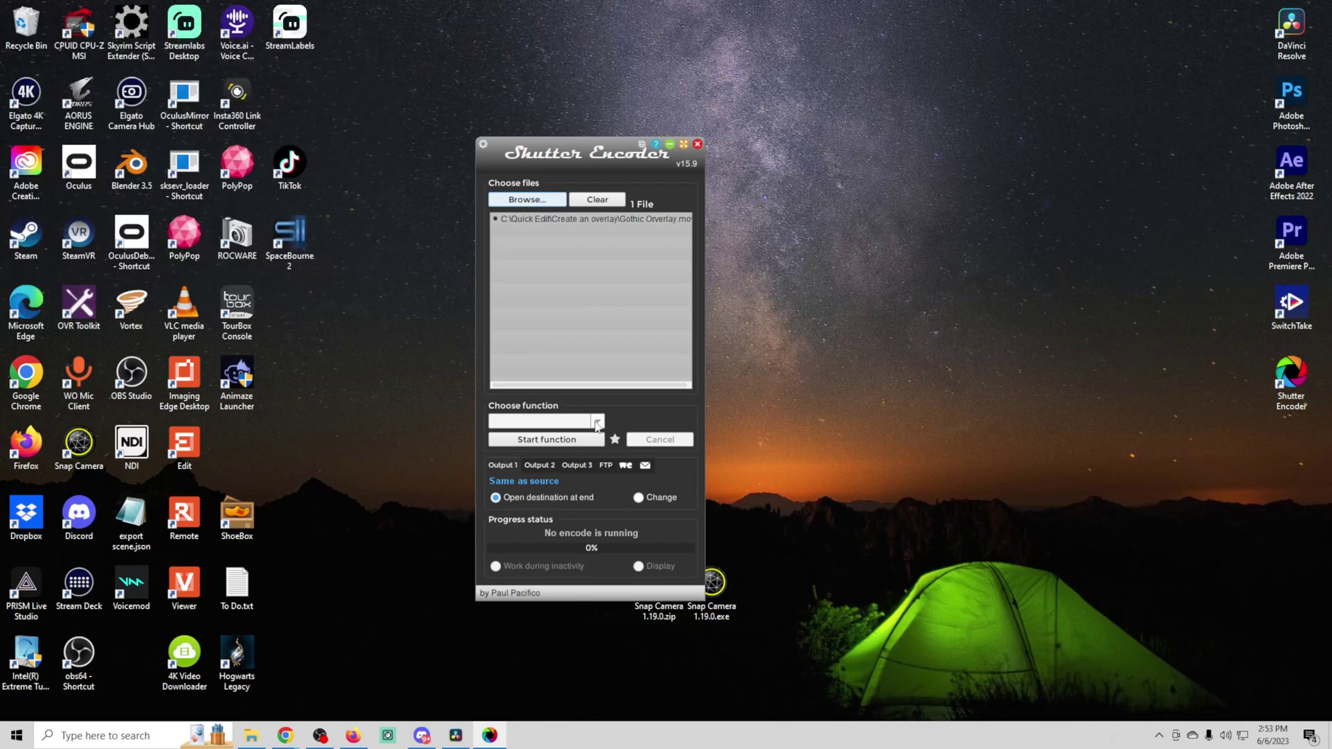
left_click(597, 422)
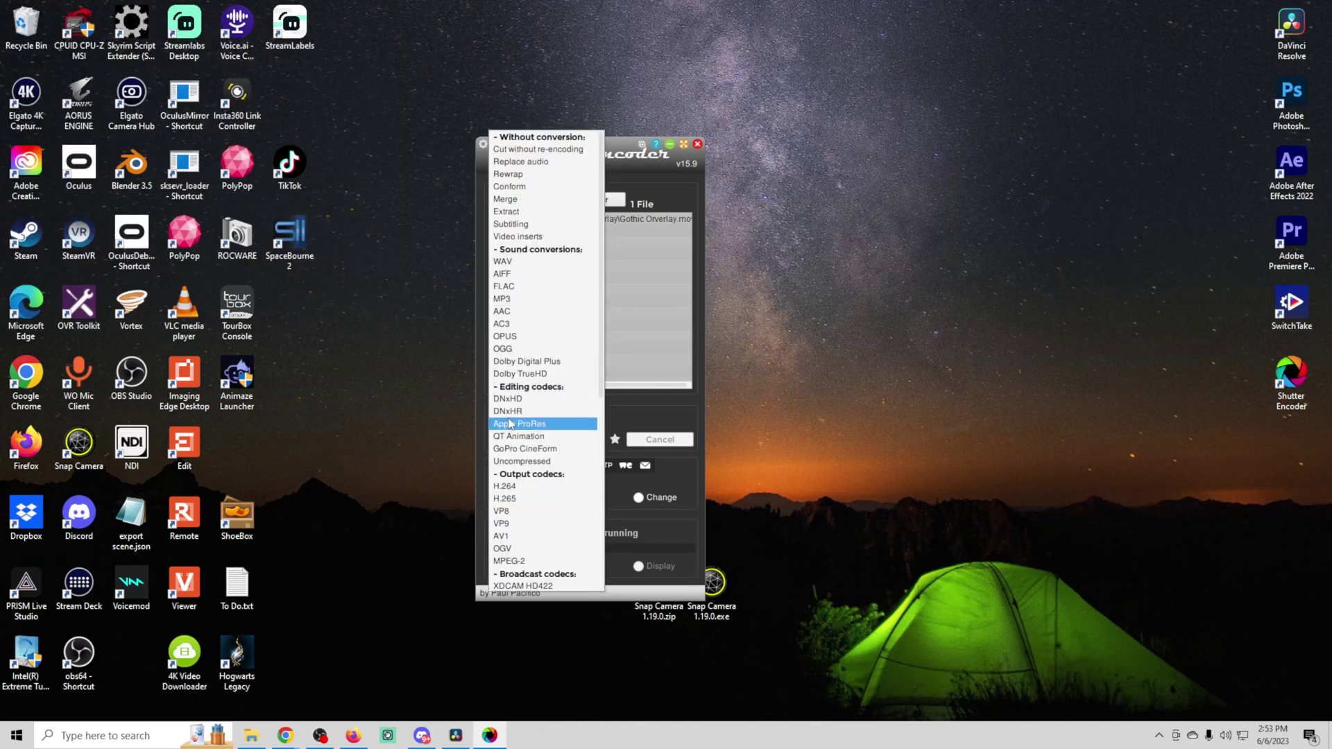
left_click(517, 523)
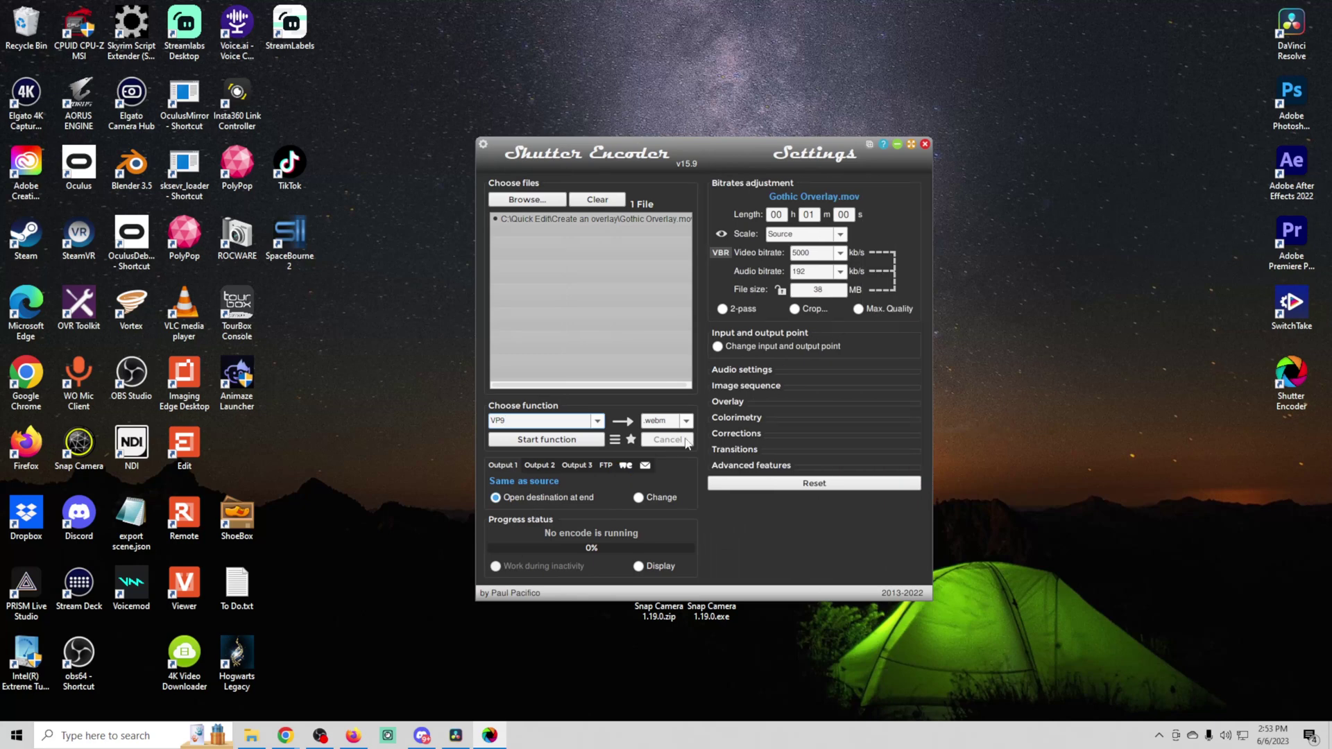
left_click(754, 466)
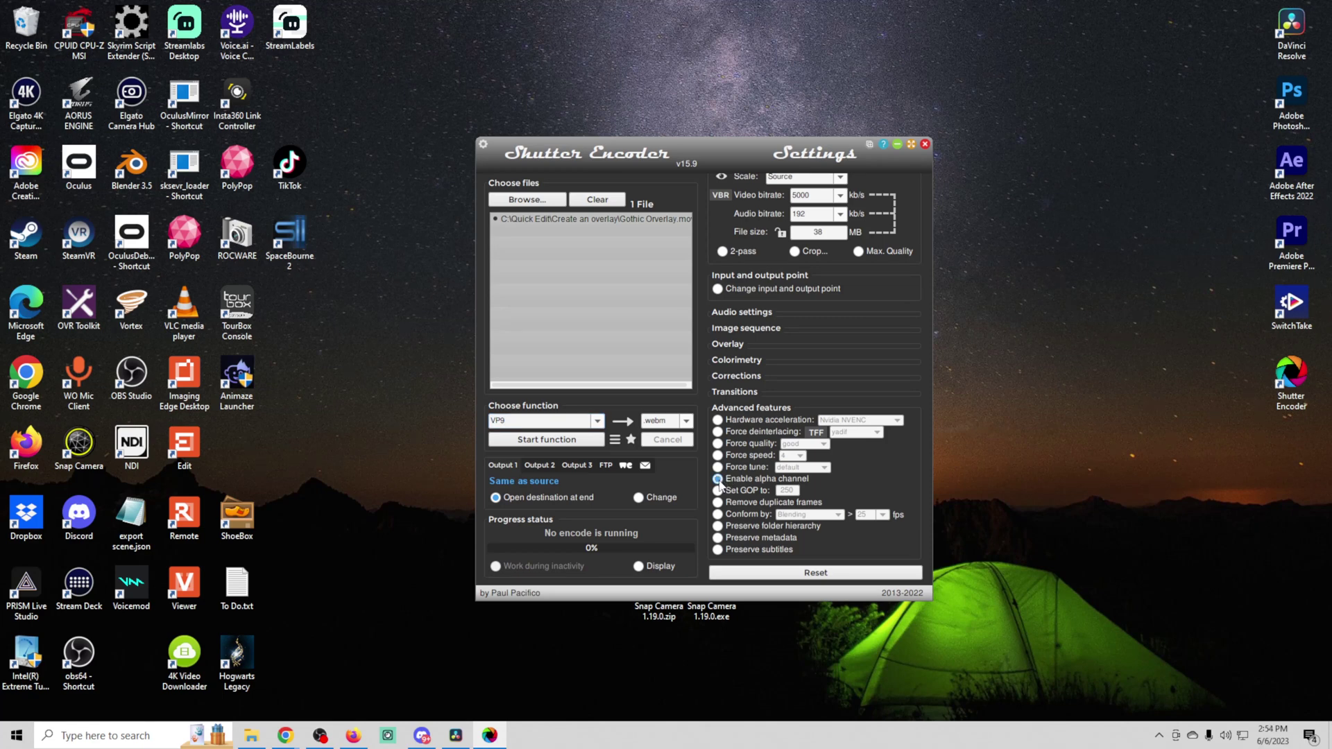
left_click(563, 444)
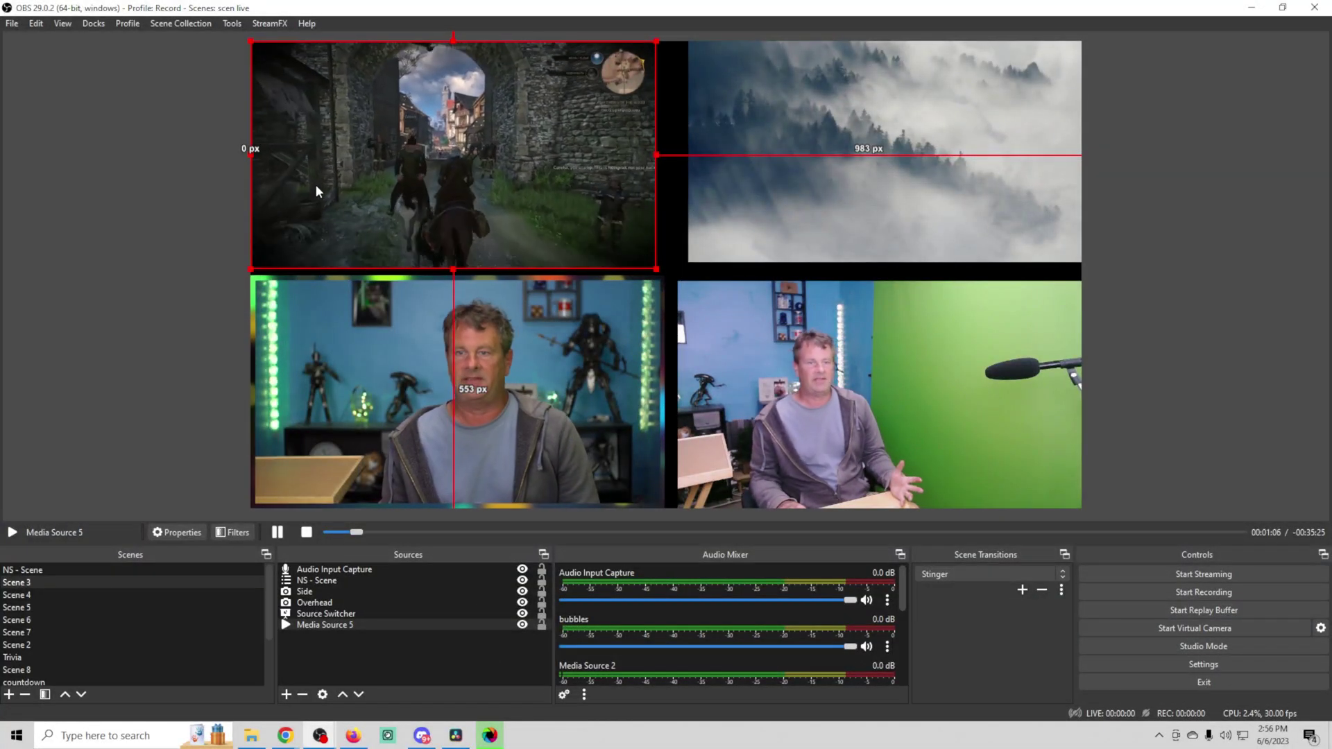
Switch to OBS Studio and open Scene 6
left_click(95, 597)
left_click(94, 607)
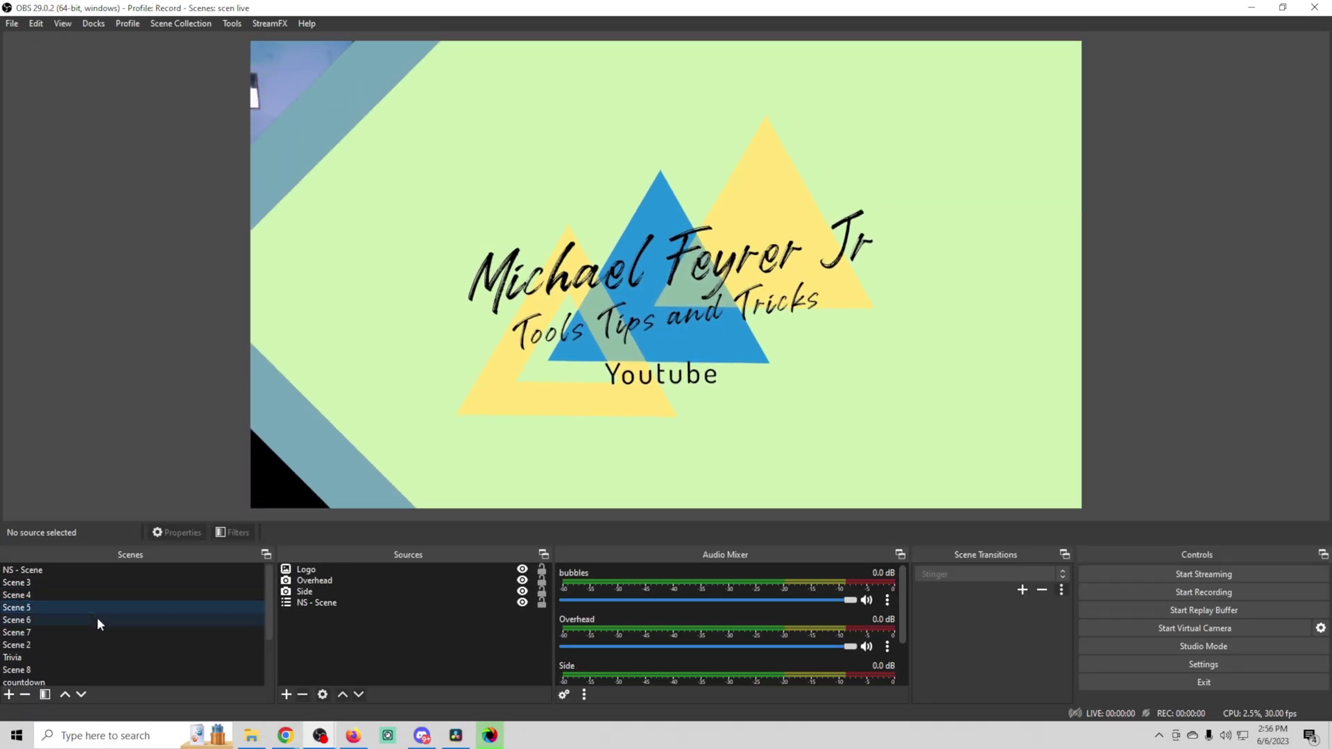
left_click(98, 619)
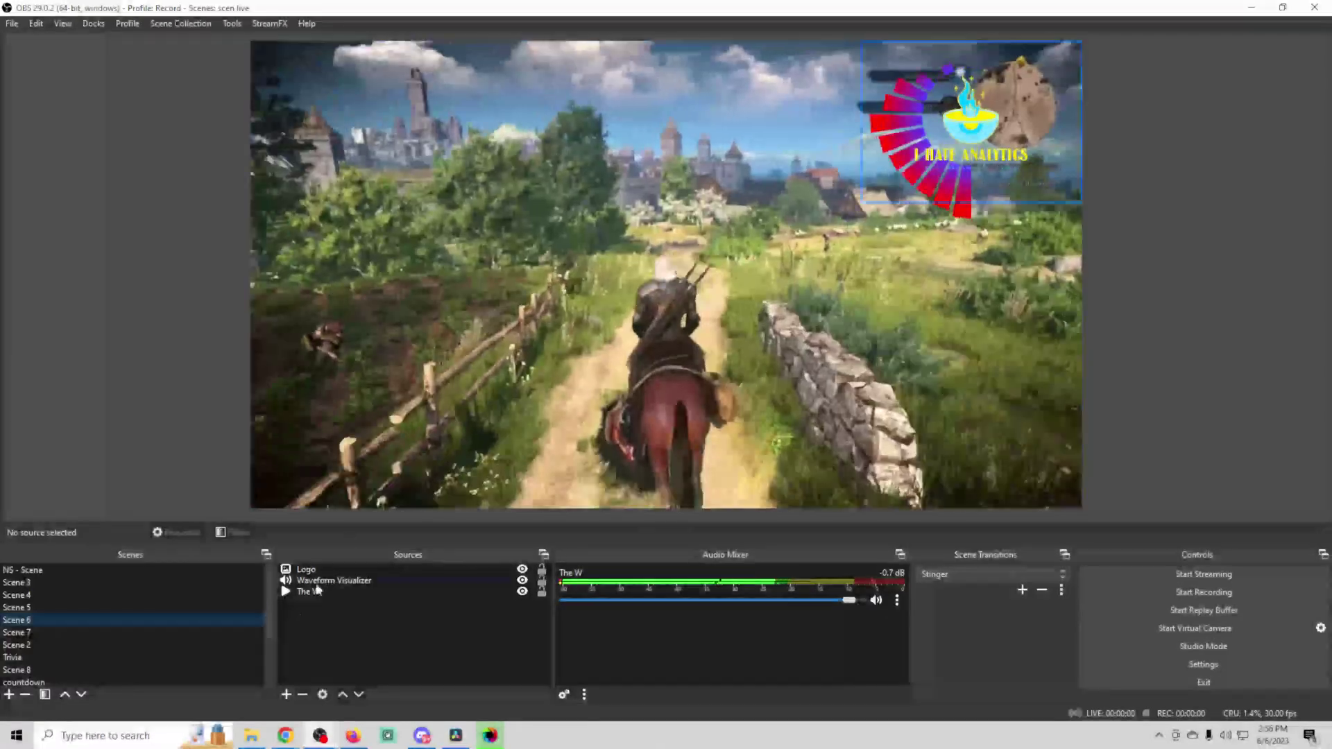
Add the existing Main video capture device to Scene 6 and hide the Logo and Waveform Visualizer sources
left_click(286, 695)
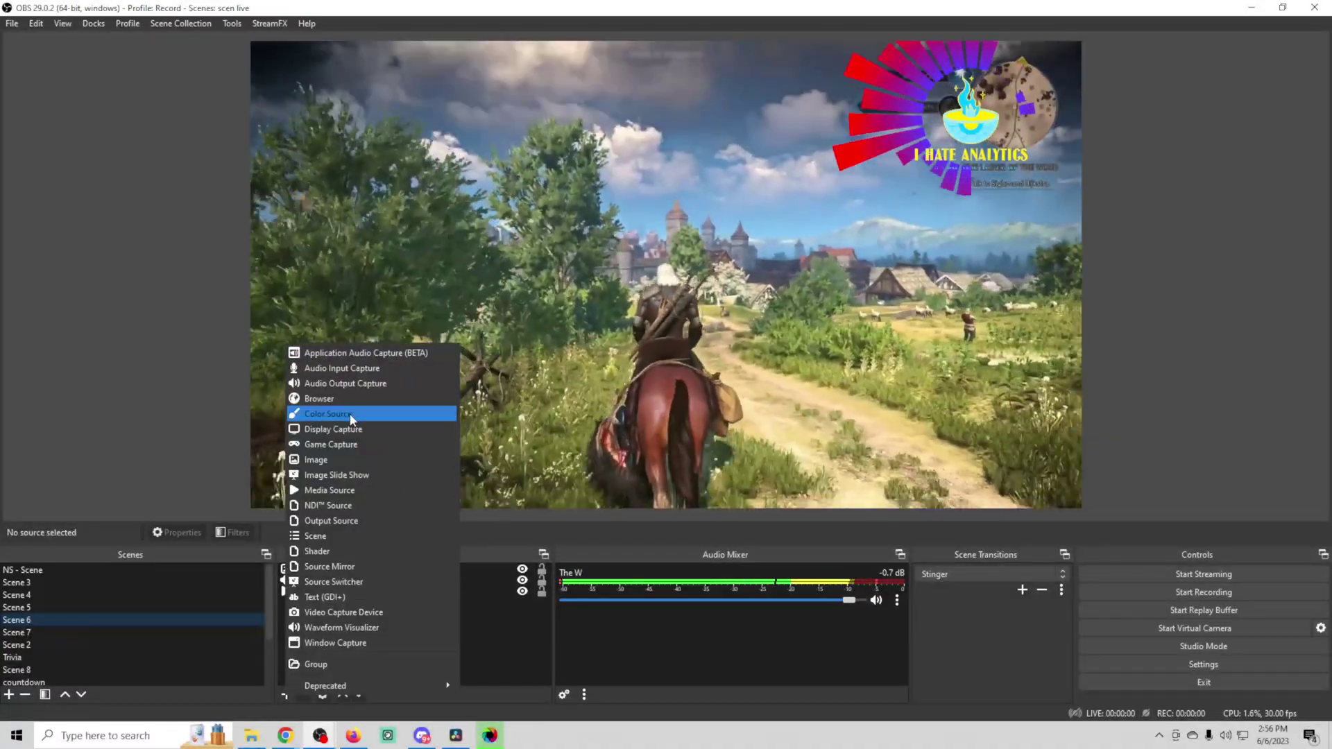
left_click(344, 612)
double_click(556, 421)
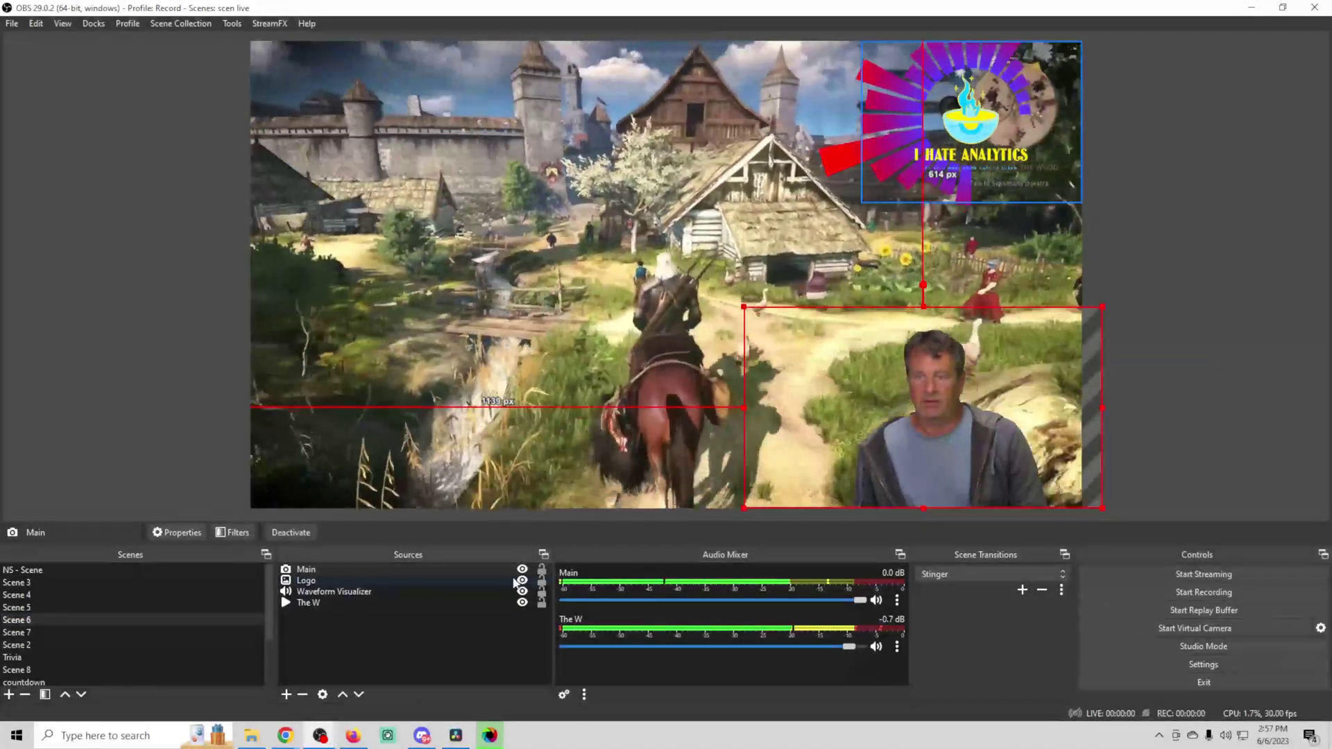
left_click(522, 580)
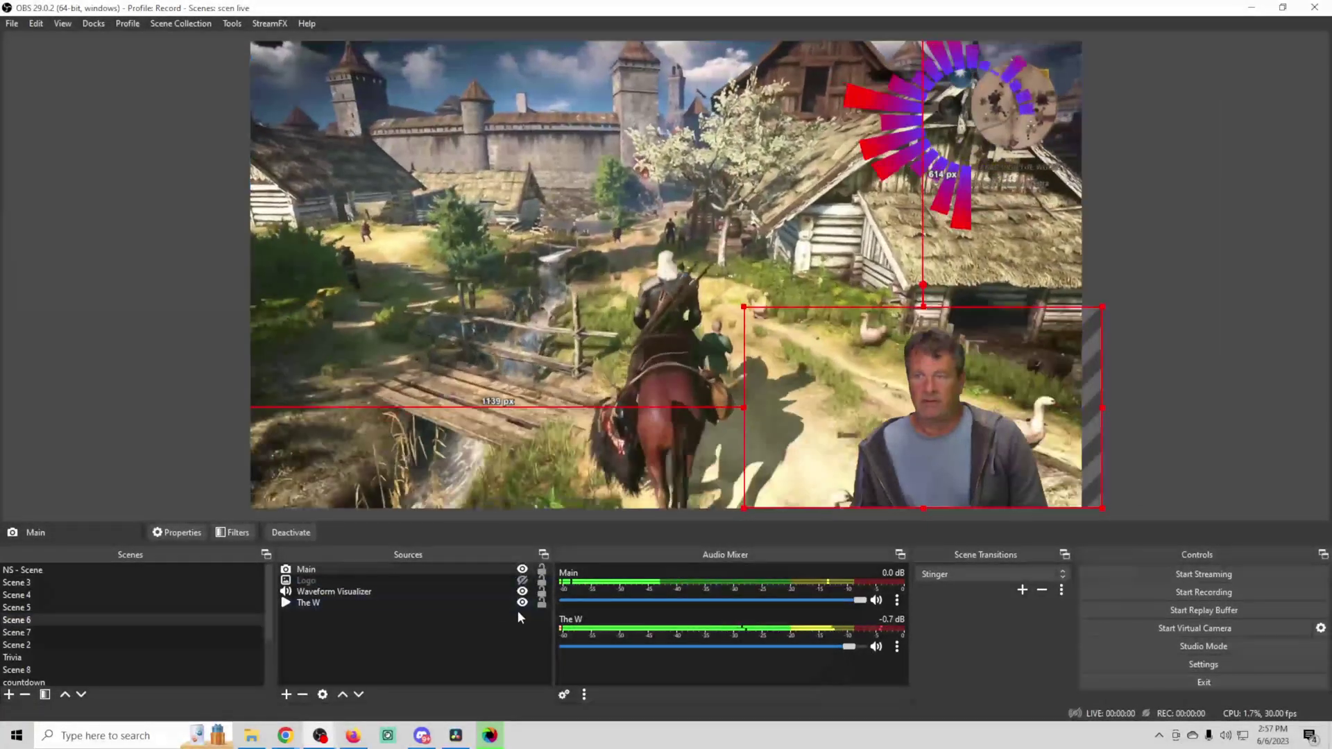
left_click(522, 591)
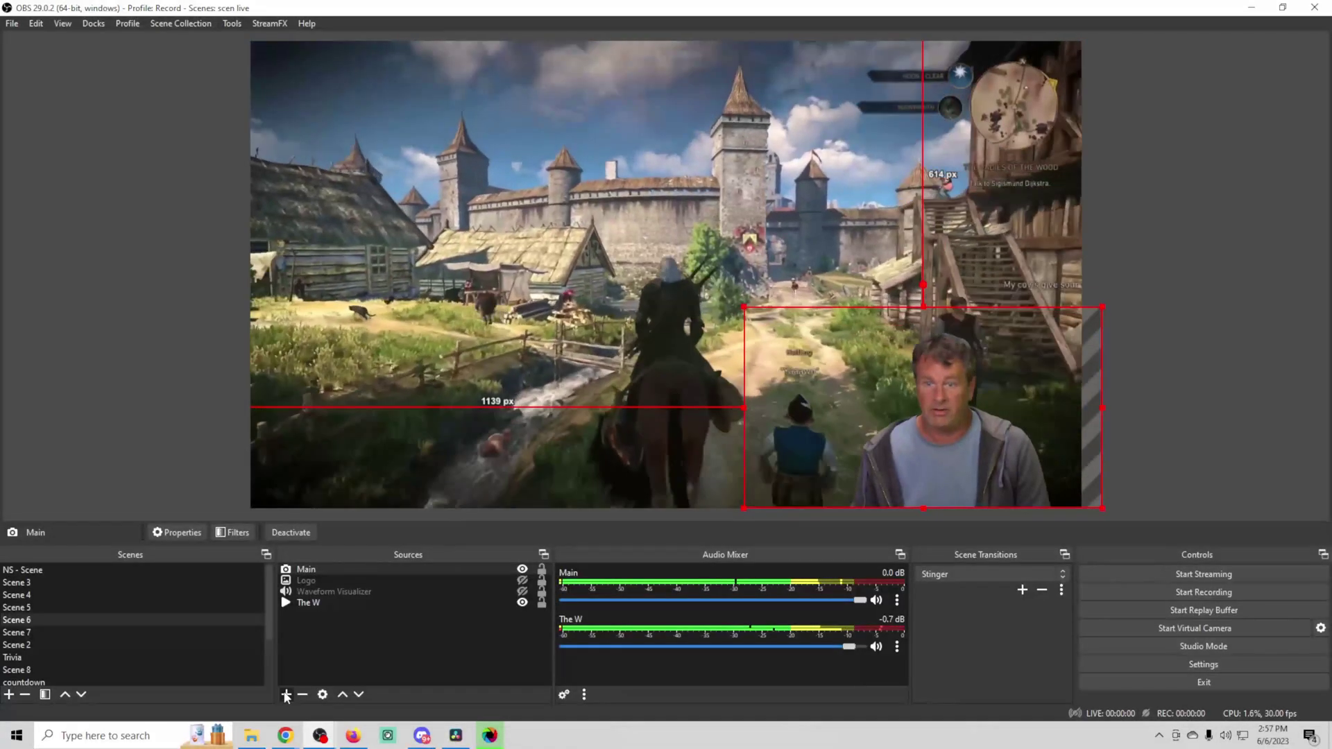
Create a new media source named "Gothic Overlay" in Scene 6
left_click(286, 694)
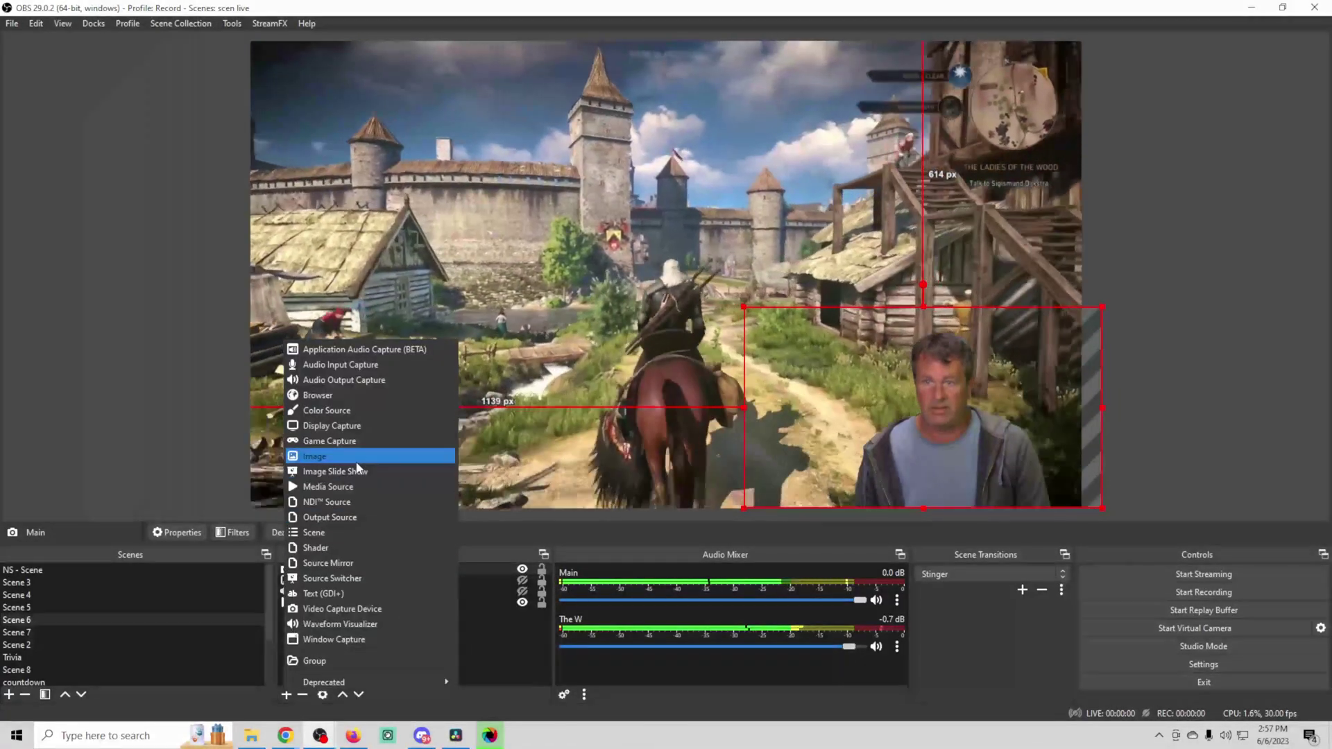
left_click(351, 487)
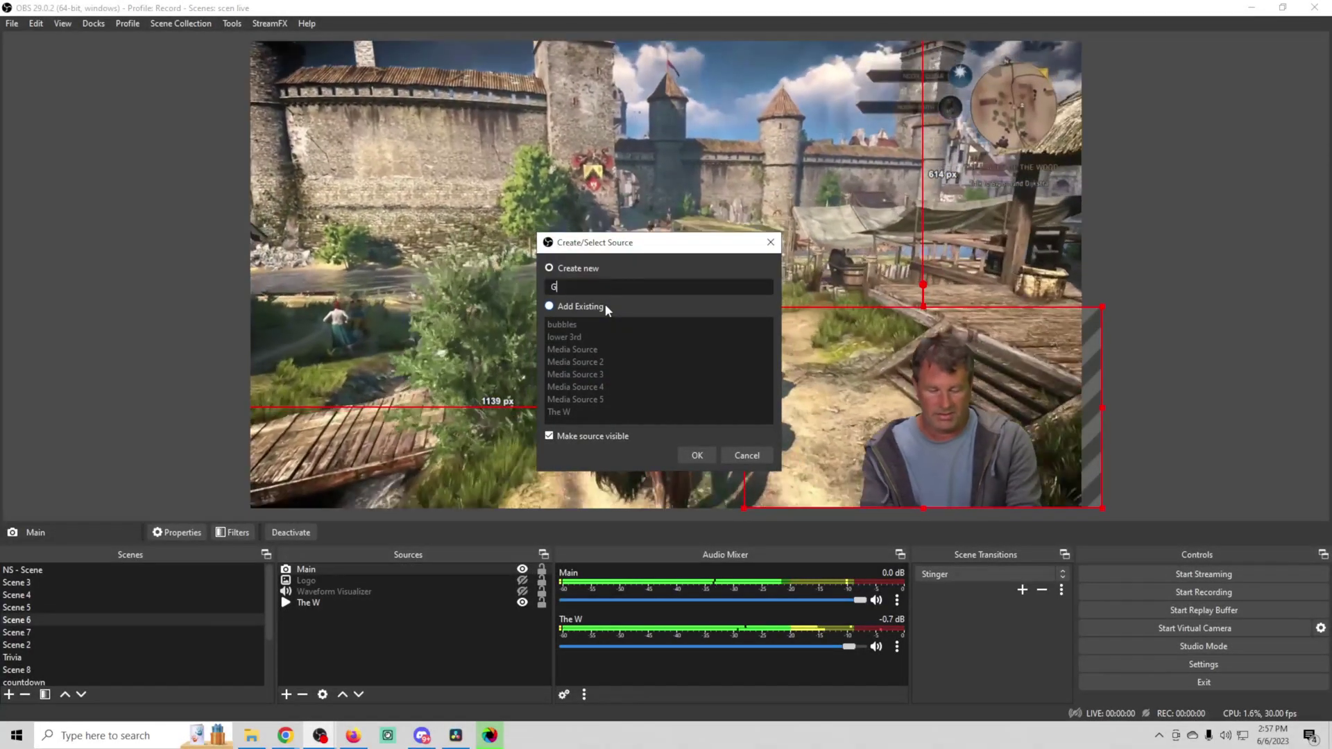
type("Gothic Overlay")
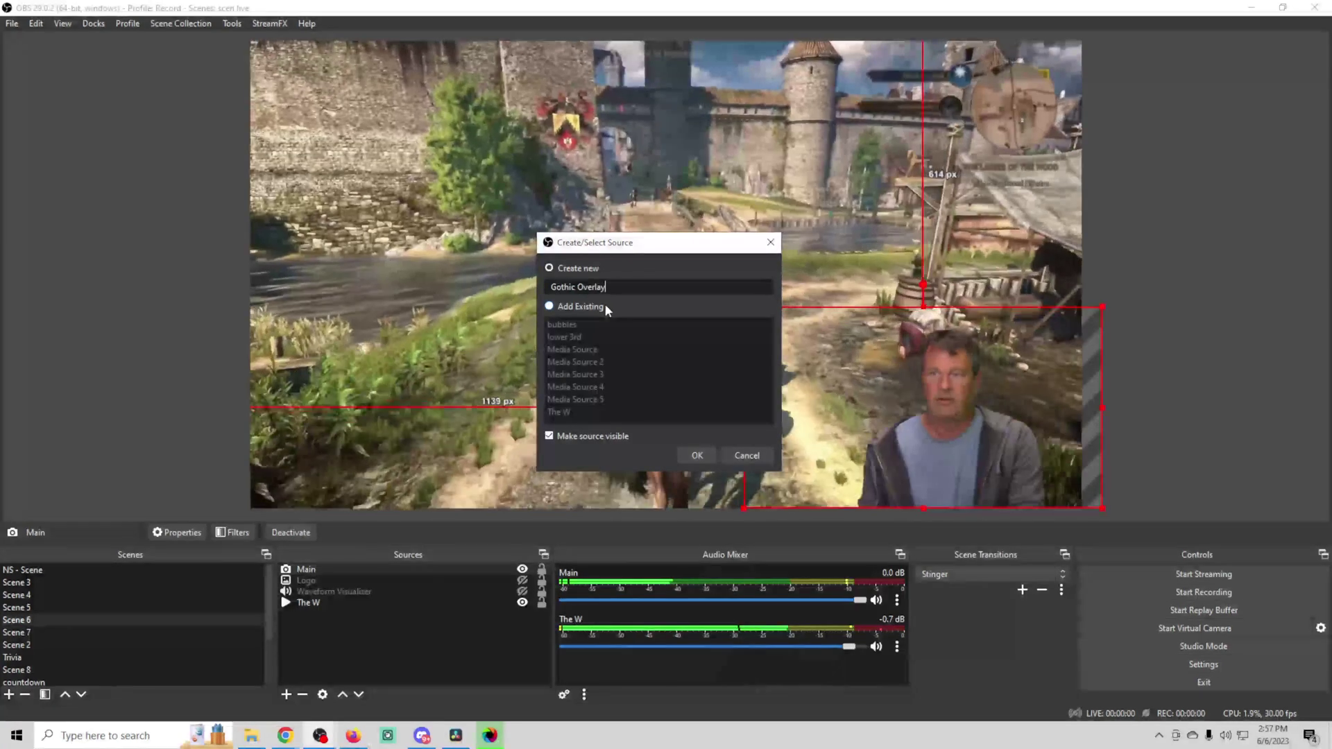
left_click(697, 455)
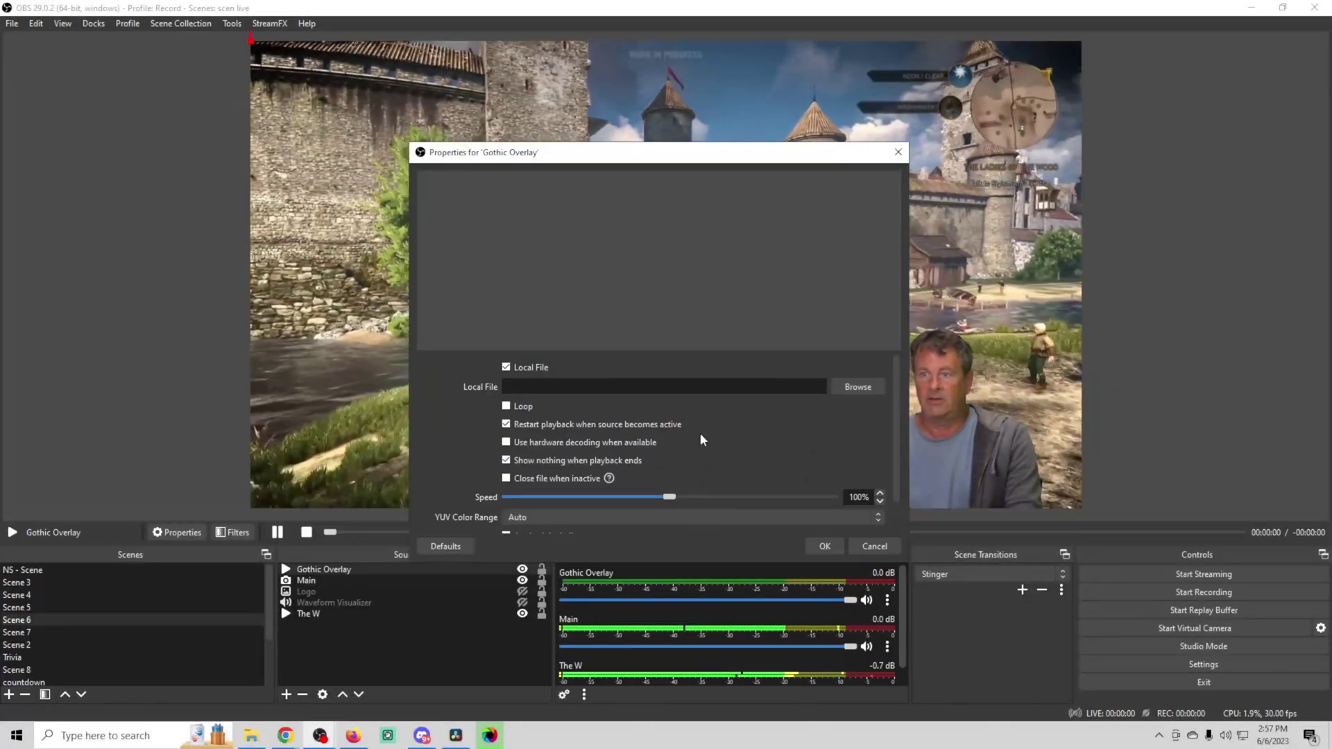
Set the Gothic Overlay source to the local file Gothic Orverlay_VP9.webm from Create an overlay, with looping enabled
left_click(855, 390)
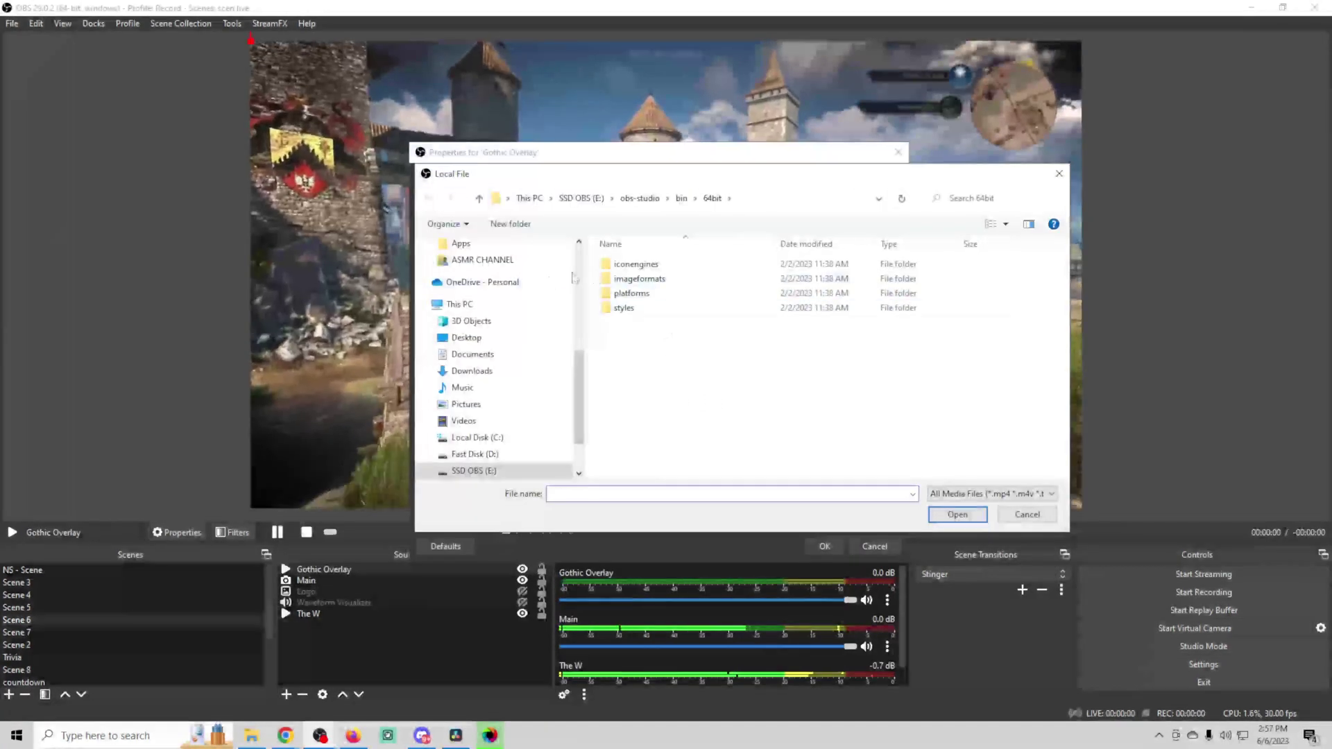
left_click(487, 439)
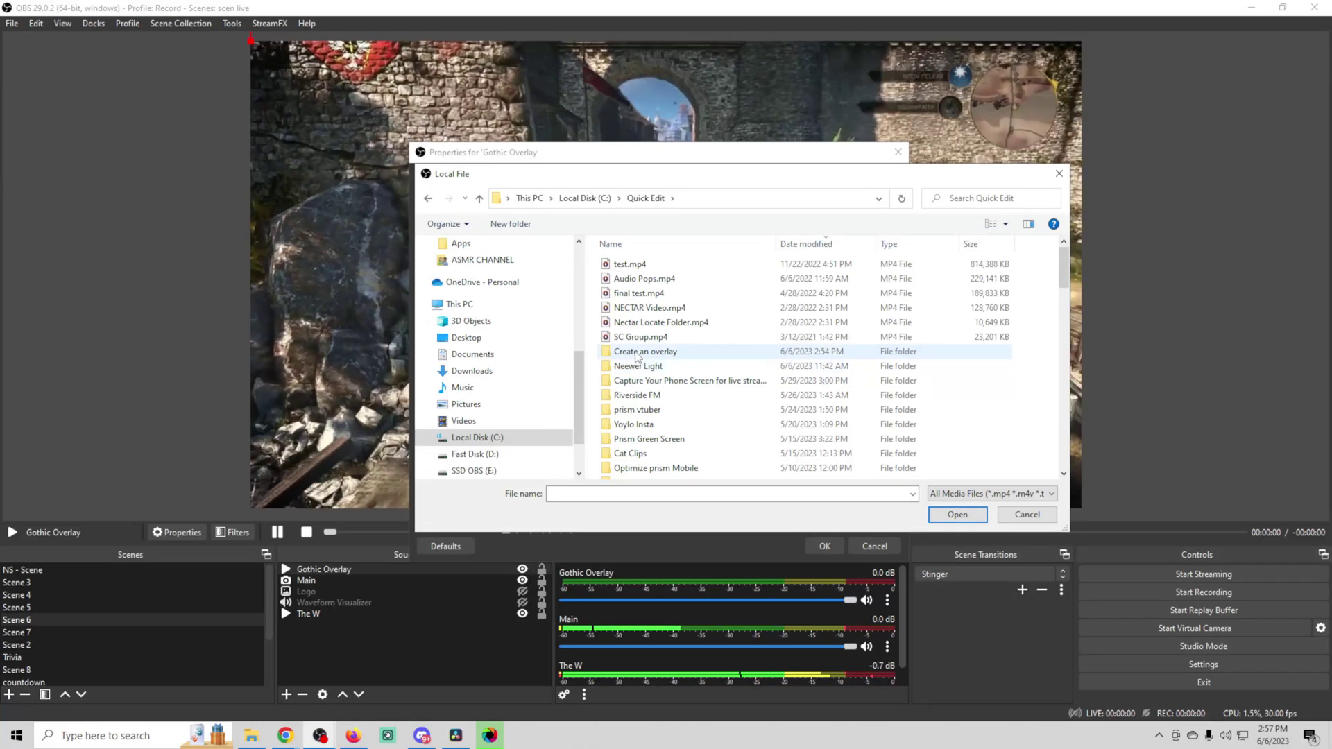
double_click(637, 354)
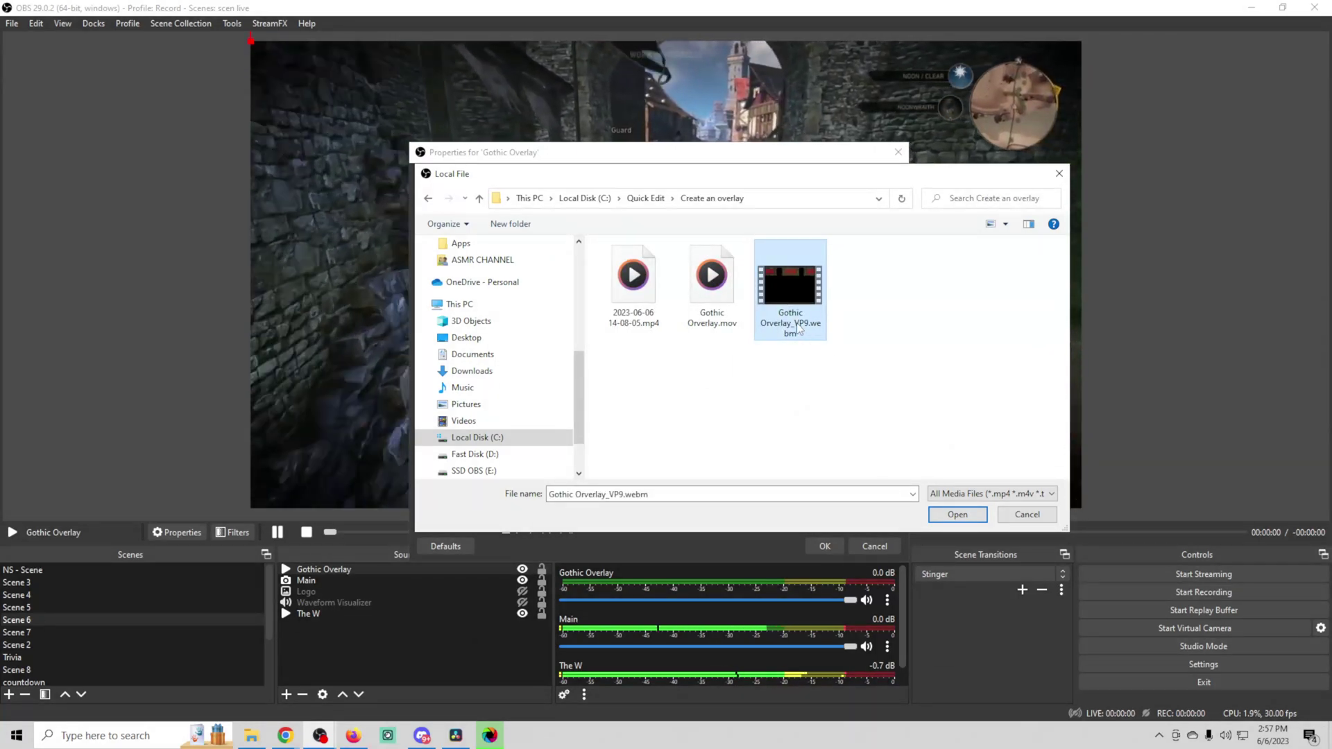
left_click(958, 514)
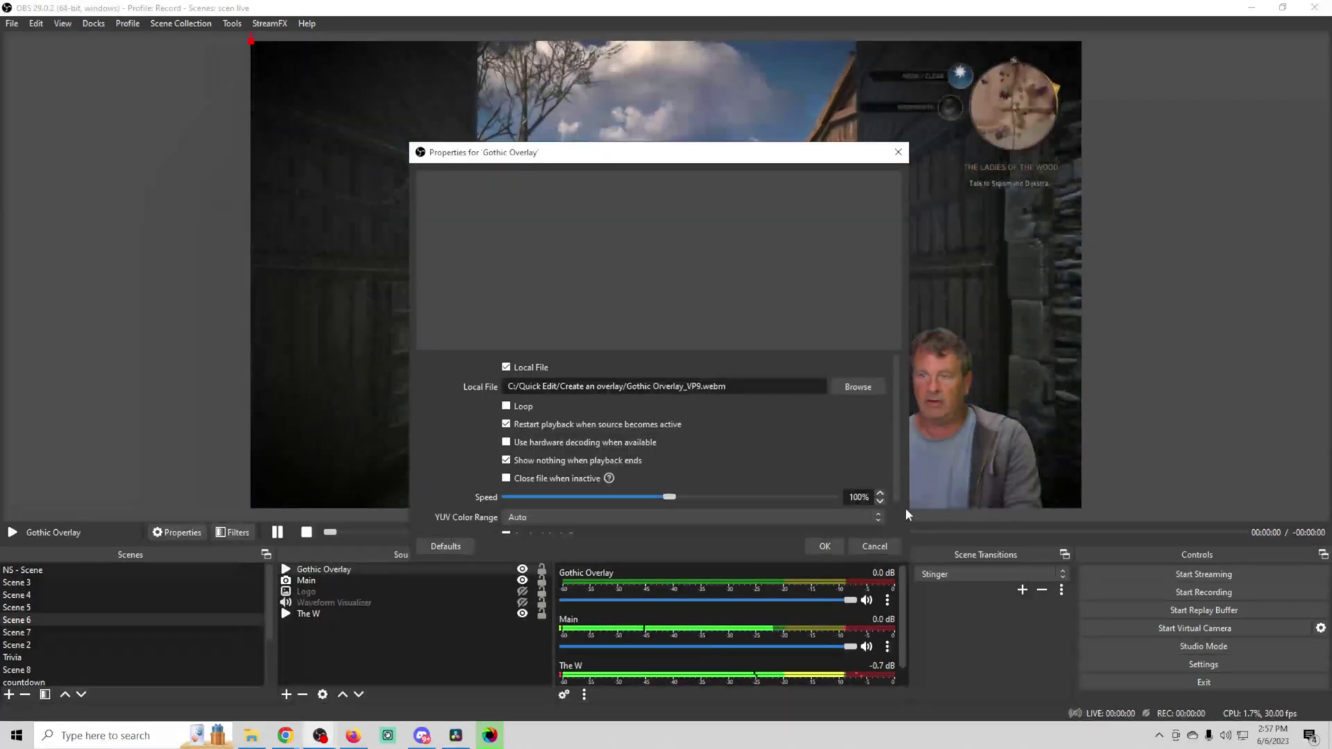
left_click(507, 407)
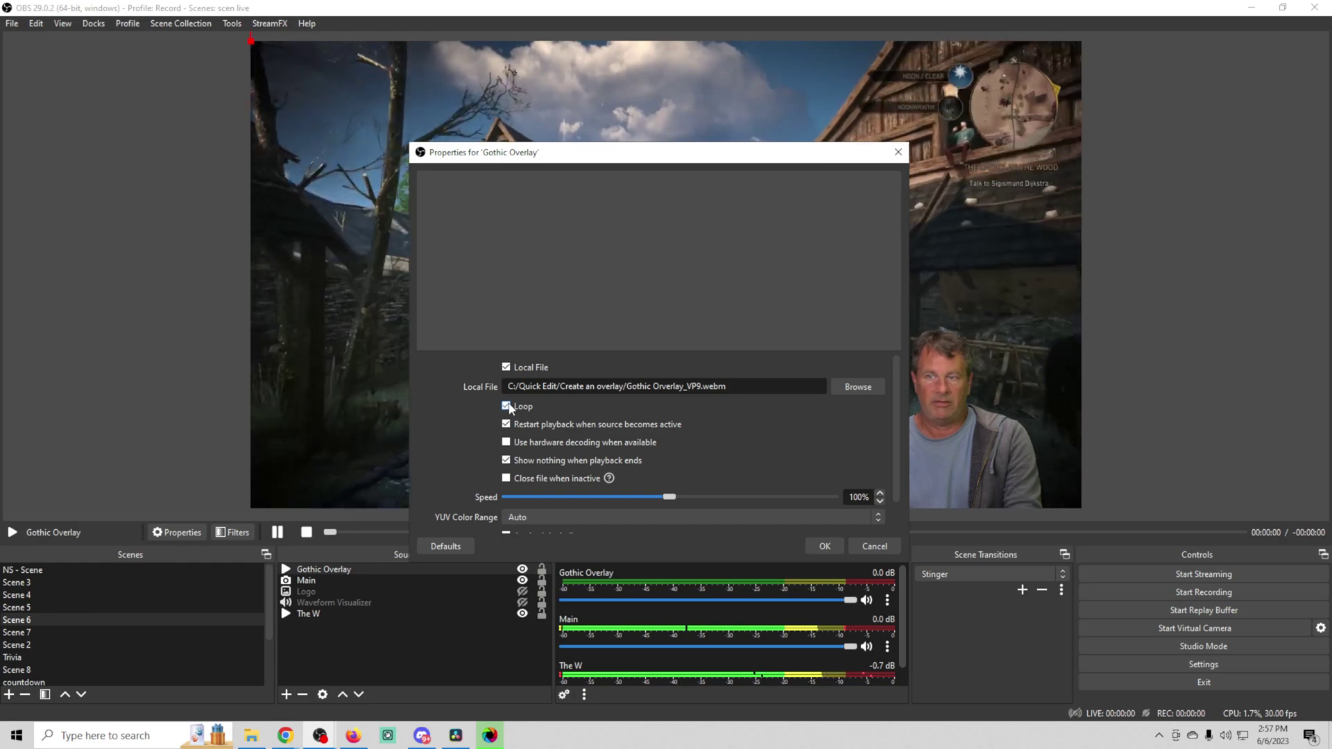
scroll(560, 459, "down", 2)
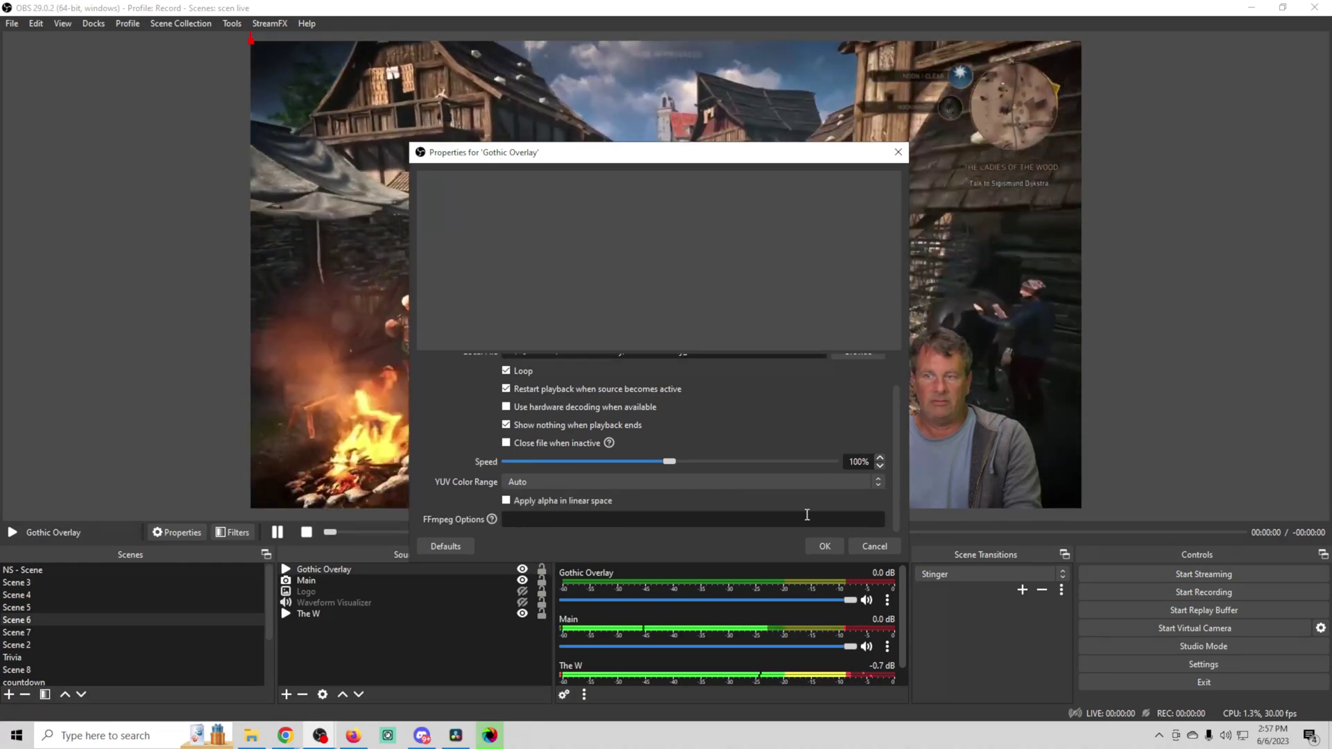
left_click(822, 546)
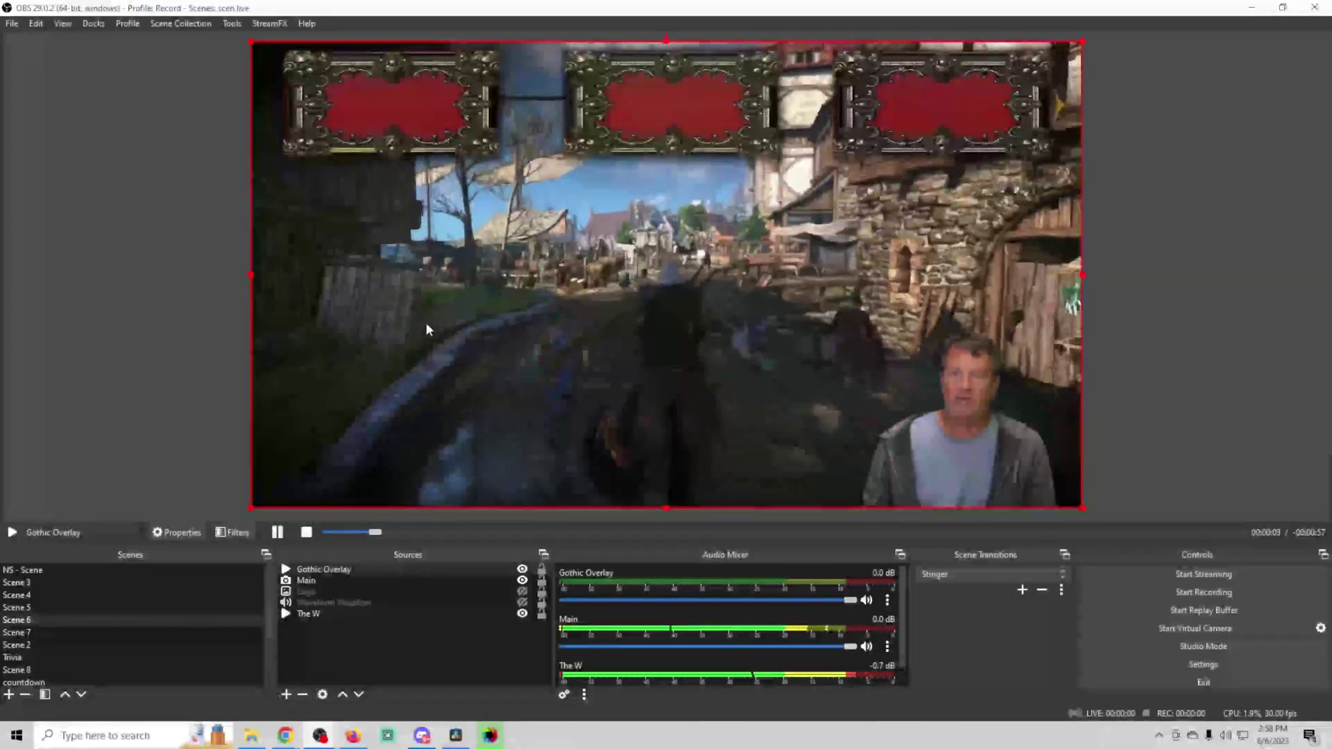
left_click(877, 294)
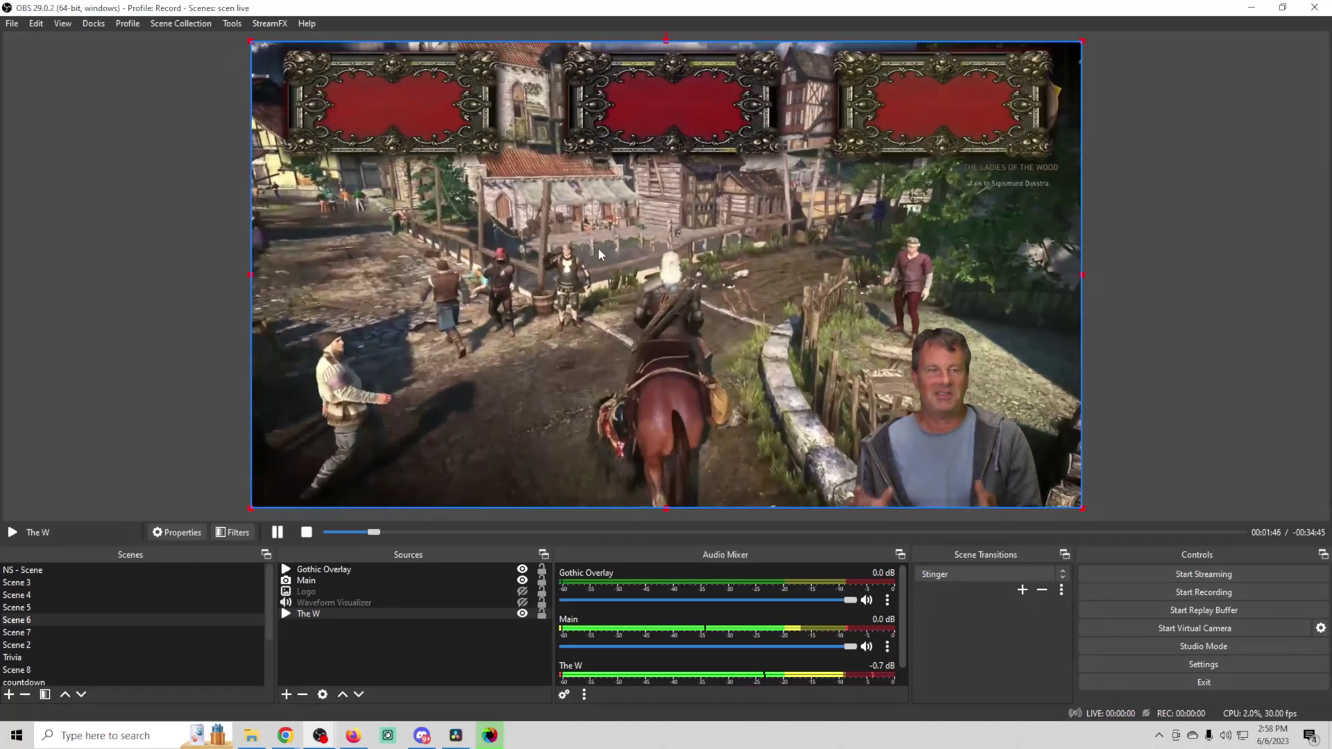